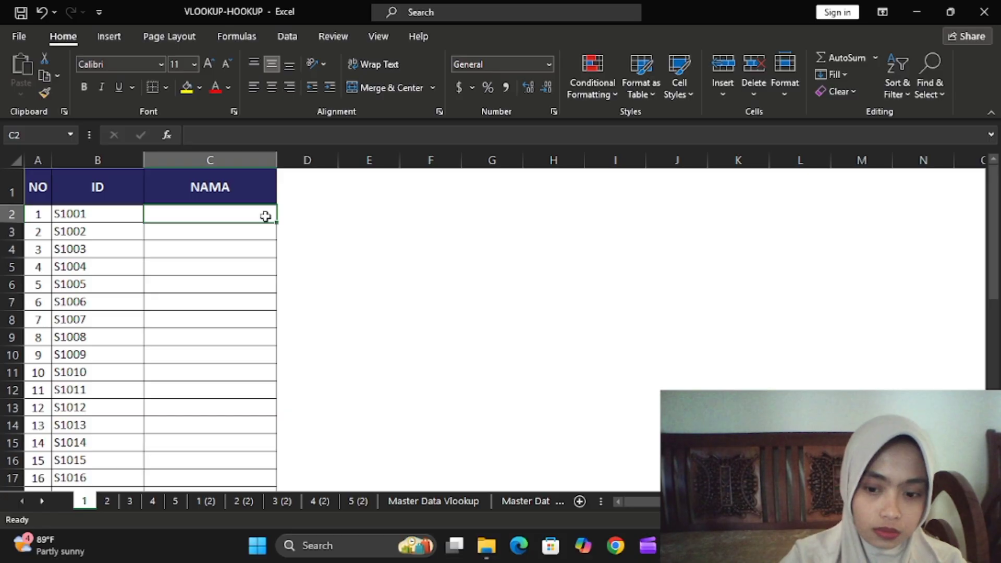
Start a VLOOKUP formula in cell C2 of the NAMA column on sheet 1, with B2 as the lookup value
type("=")
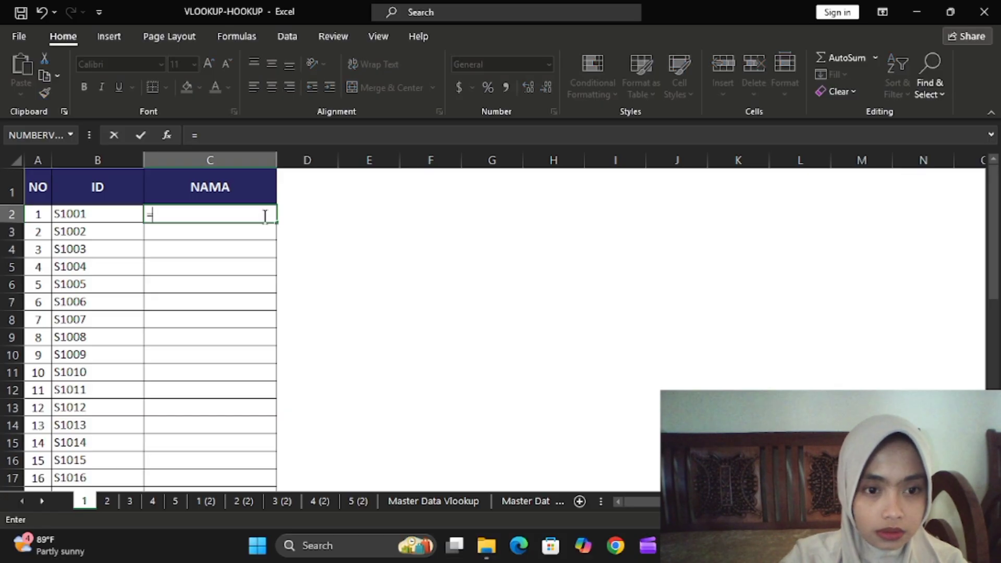
type("VLOOK")
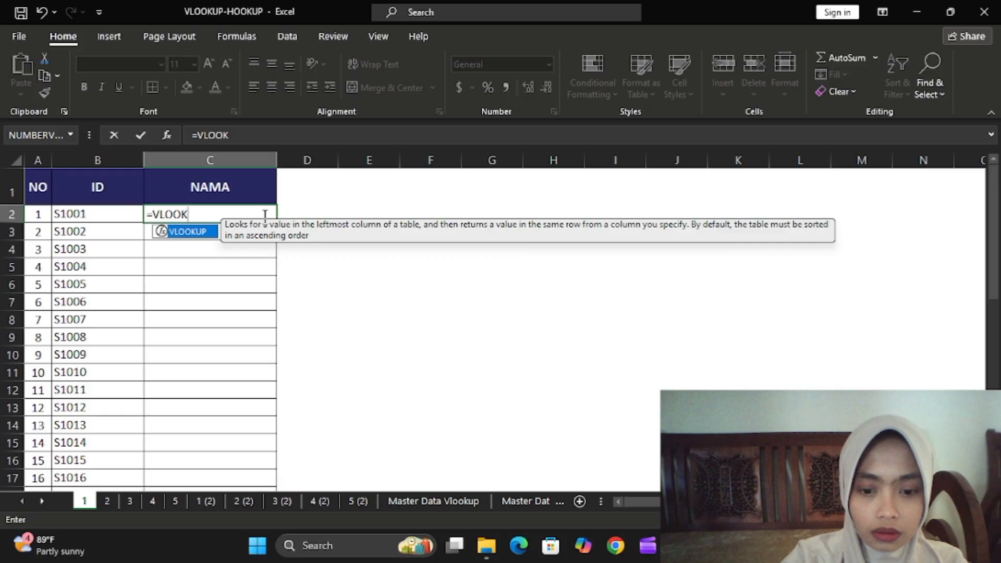
type("UP")
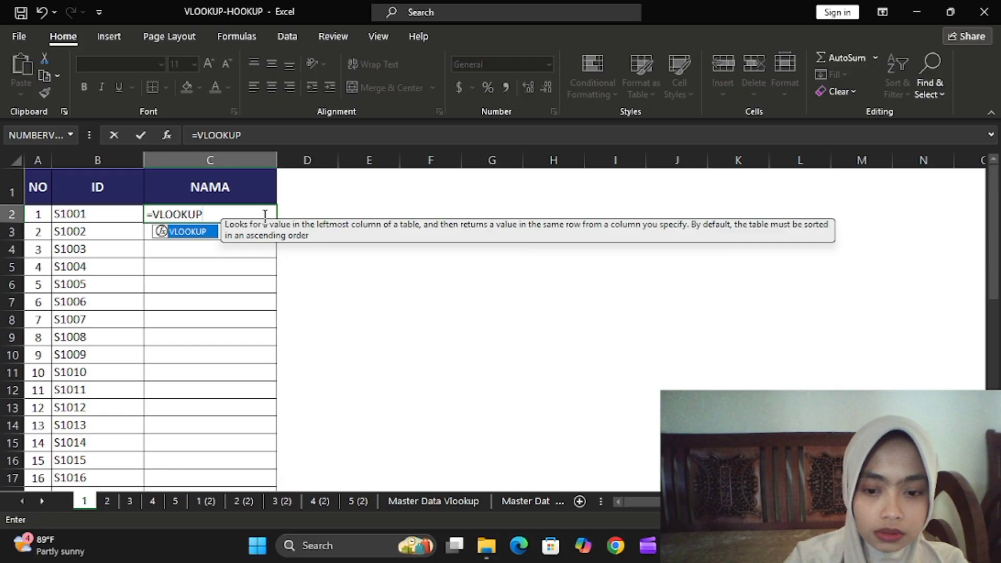
type("(")
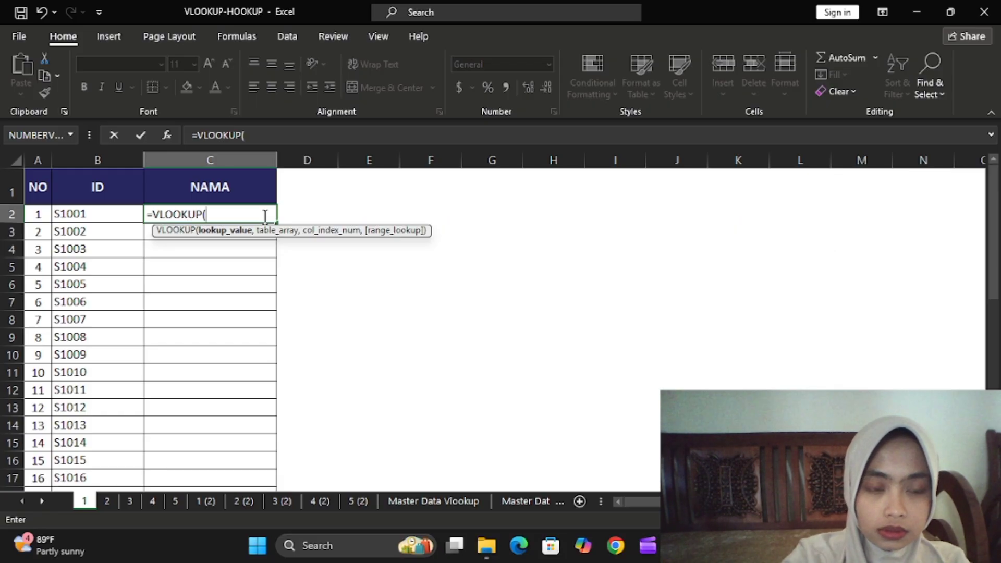
left_click(121, 215)
type(",")
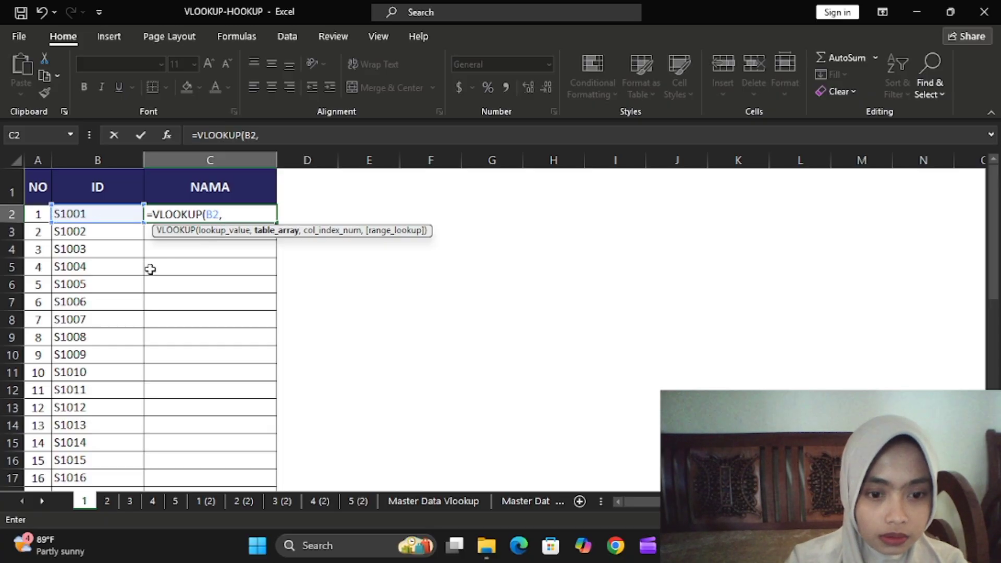
Set the formula's table array to the absolute range $B$1:$G$41 on the Master Data Vlookup sheet
left_click(437, 499)
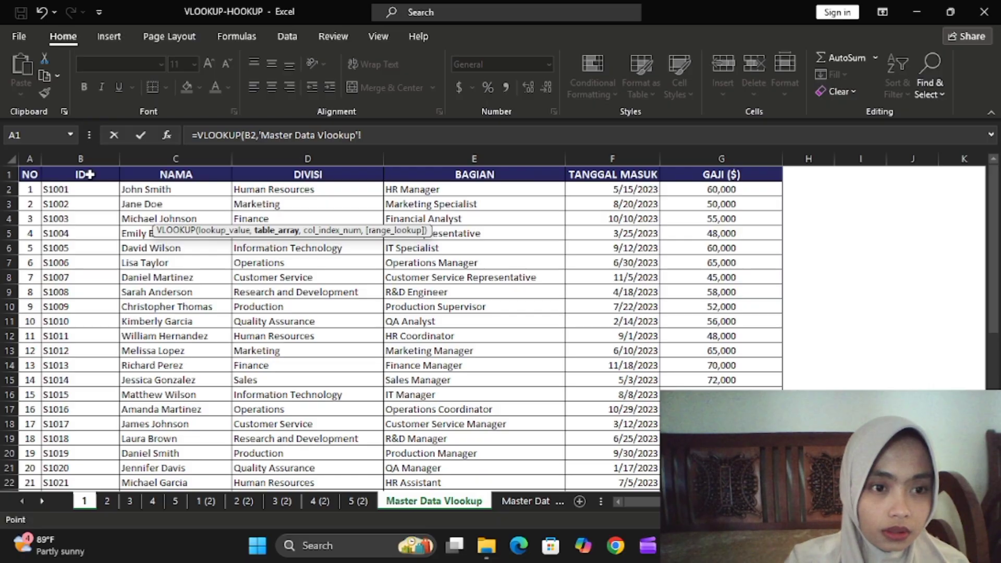
left_click_drag(84, 175, 721, 471)
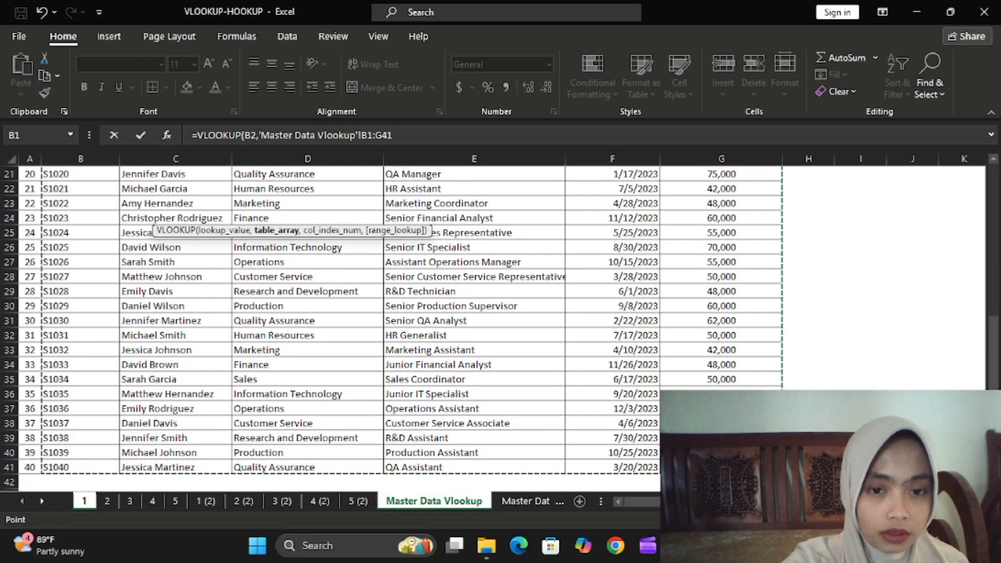
key("F4")
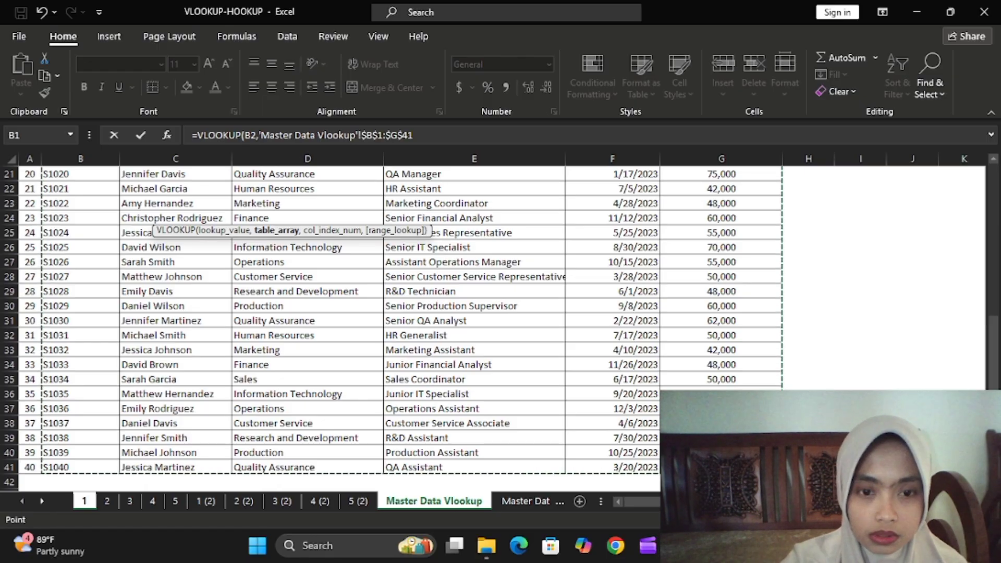
type(",")
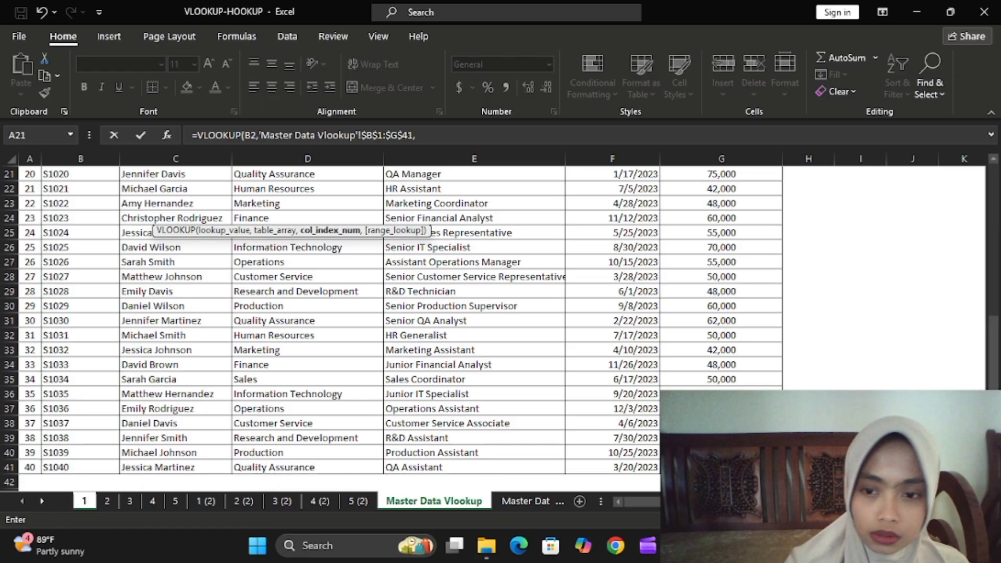
Finish the NAMA formula with column index 2 and range lookup 0, and fill it down the column
scroll(272, 245, "up", 7)
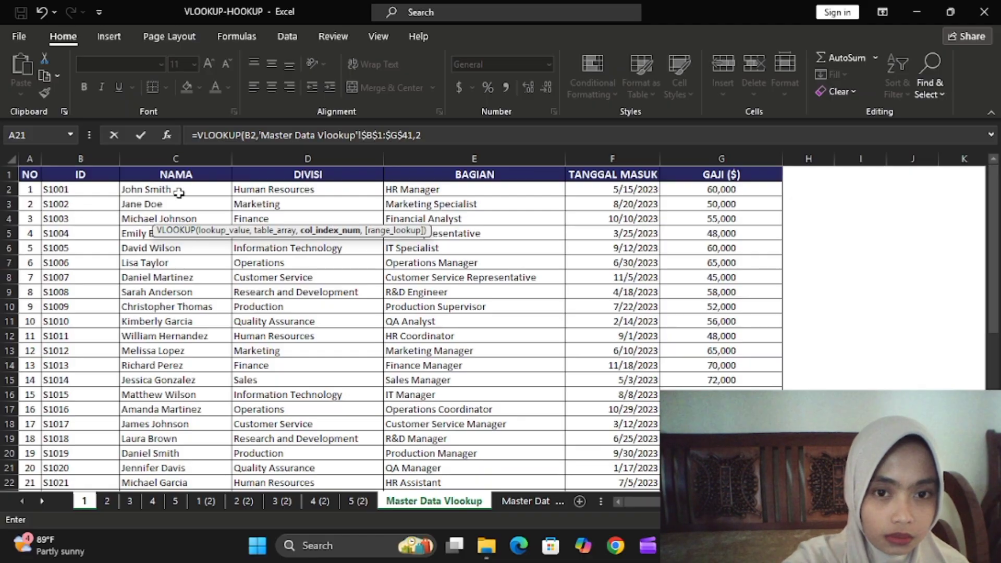
type(",0")
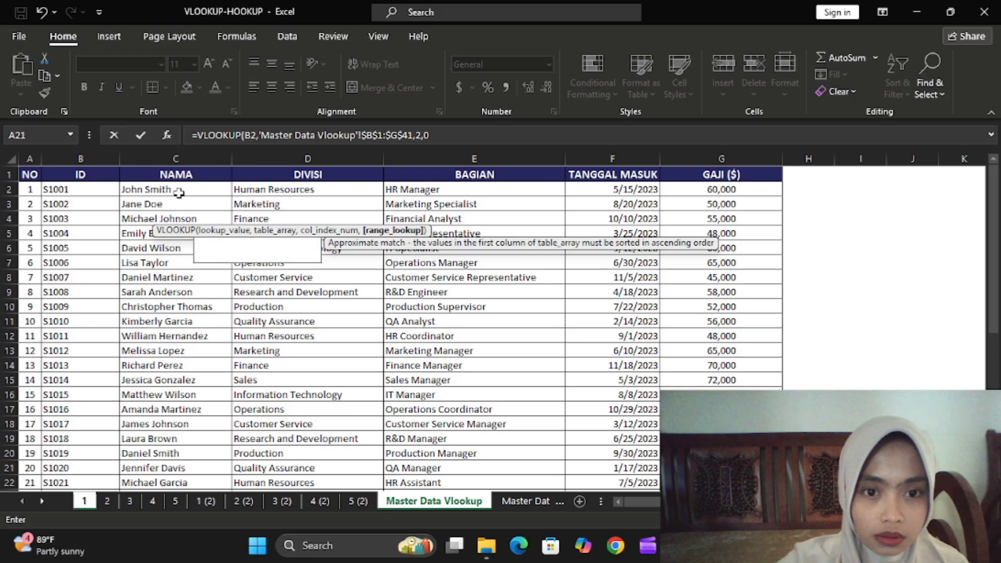
key("Return")
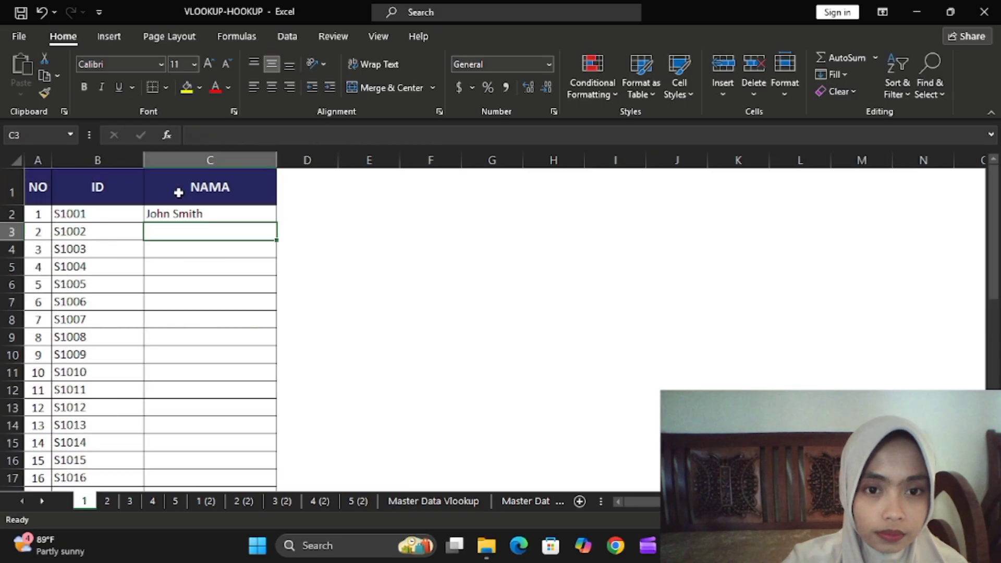
left_click(231, 218)
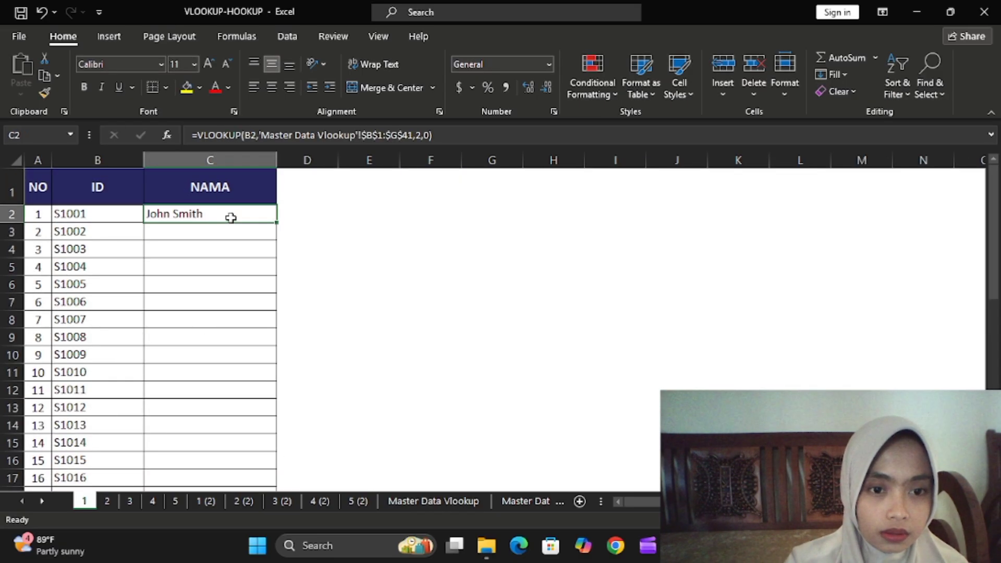
double_click(279, 224)
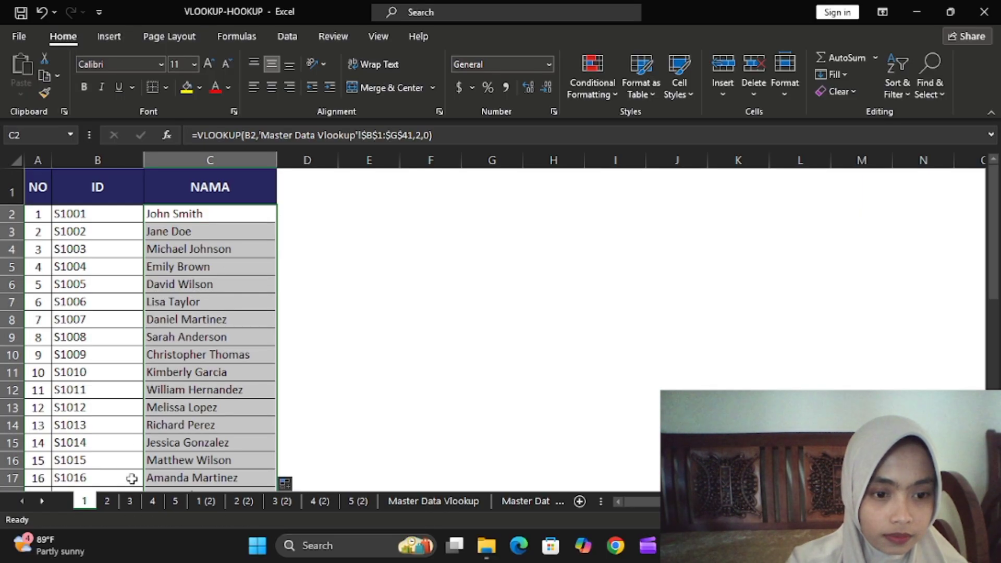
On sheet 2, start a VLOOKUP formula in cell C2 of the GAJI ($) column with B2 as lookup value
left_click(107, 501)
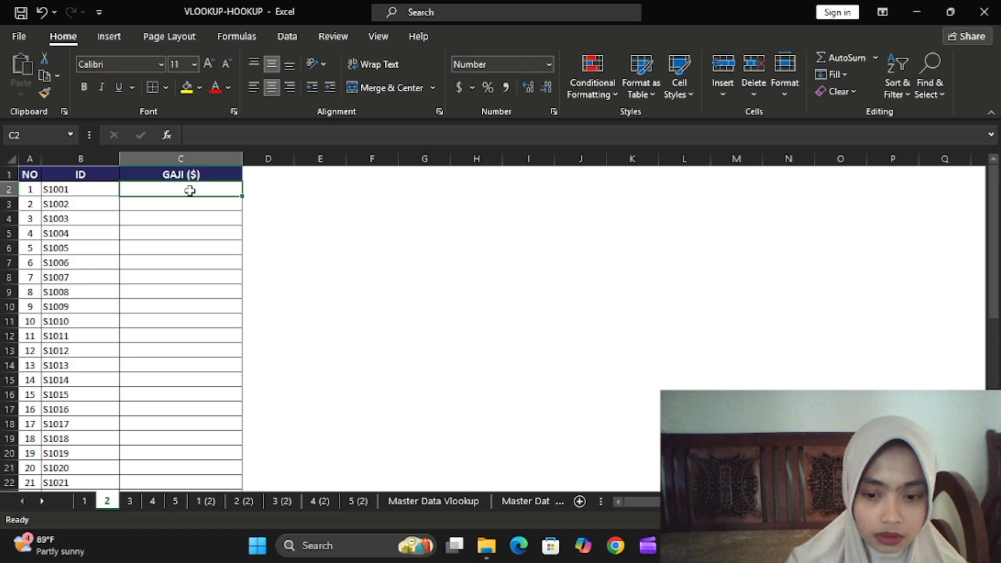
type("=")
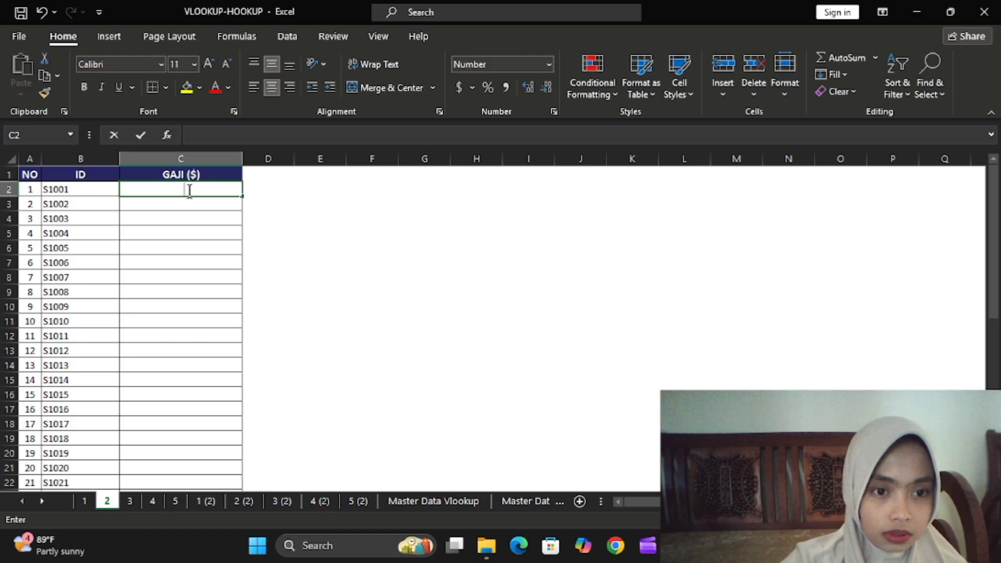
type("VLOK")
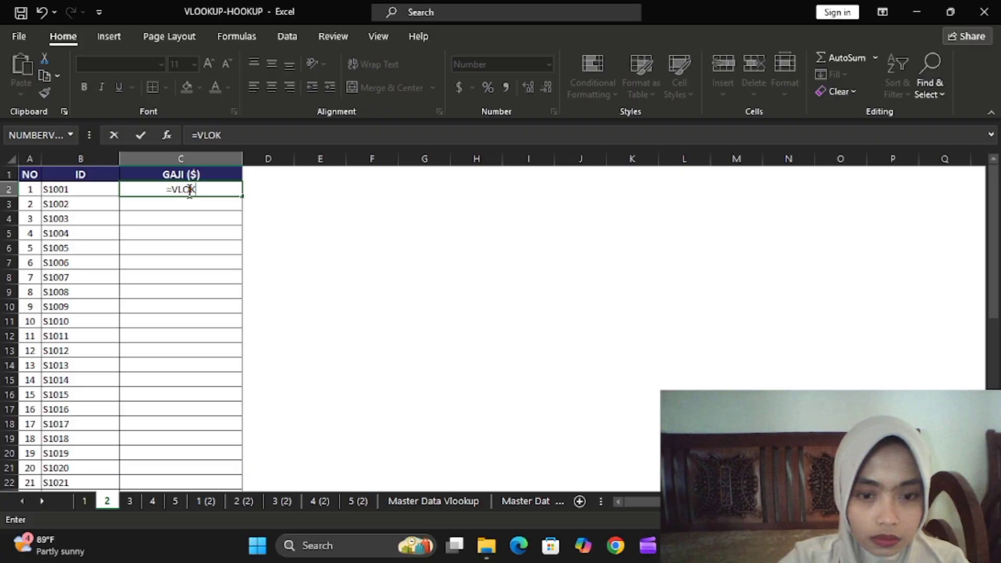
key("BackSpace")
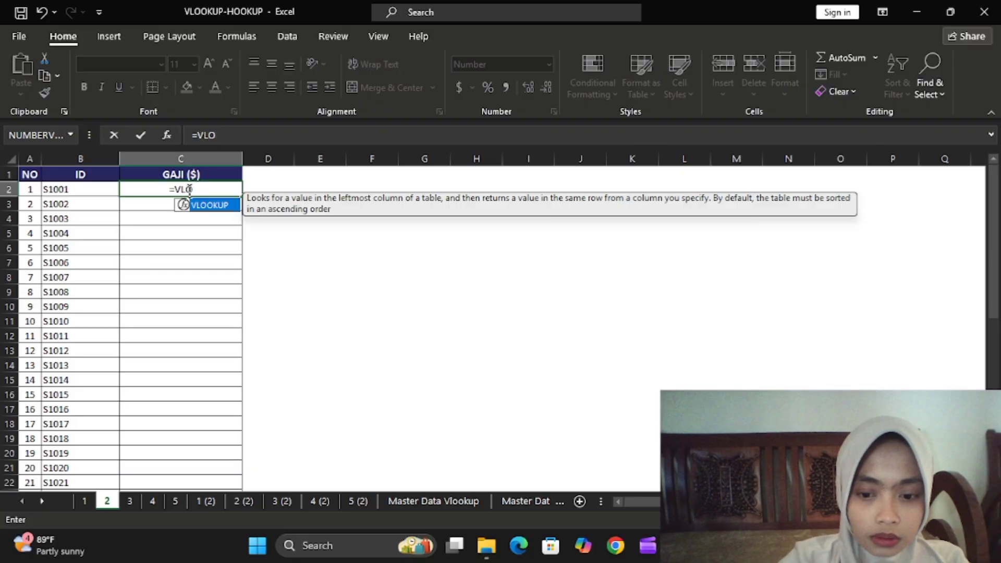
type("OK")
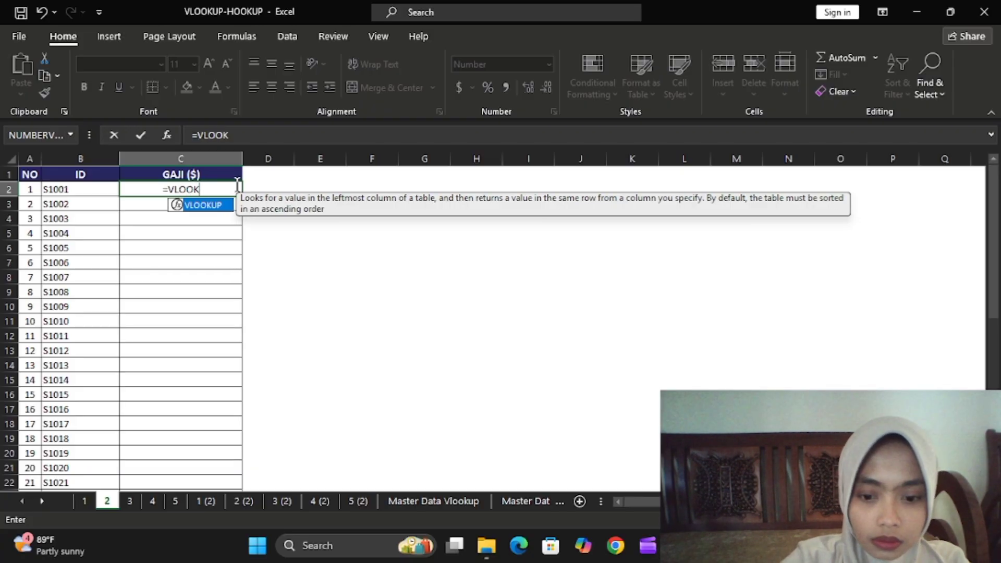
type("UP(")
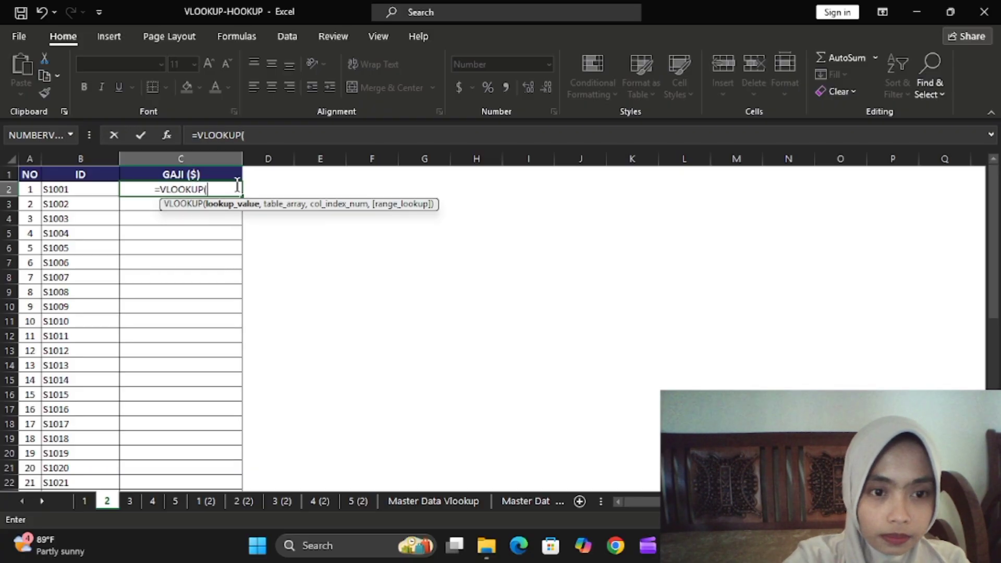
left_click(81, 191)
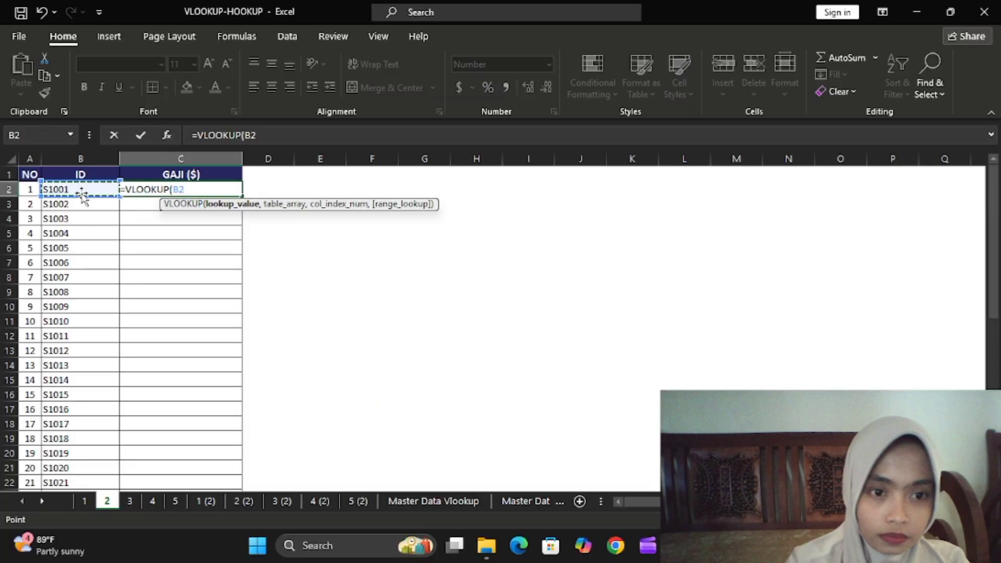
type(",")
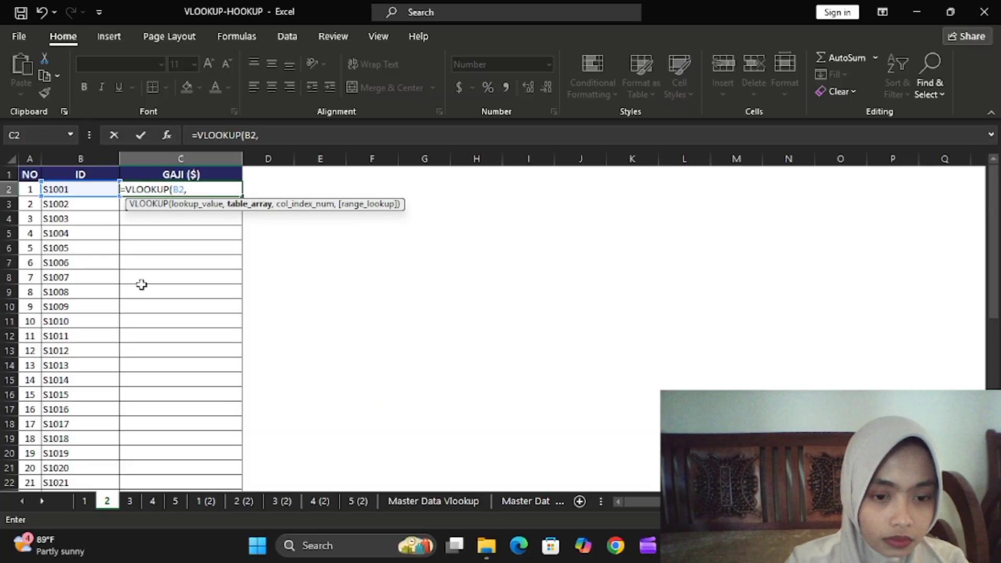
Use the absolute range $B$1:$G$41 on the Master Data Vlookup sheet as the GAJI ($) formula's table array
left_click(444, 501)
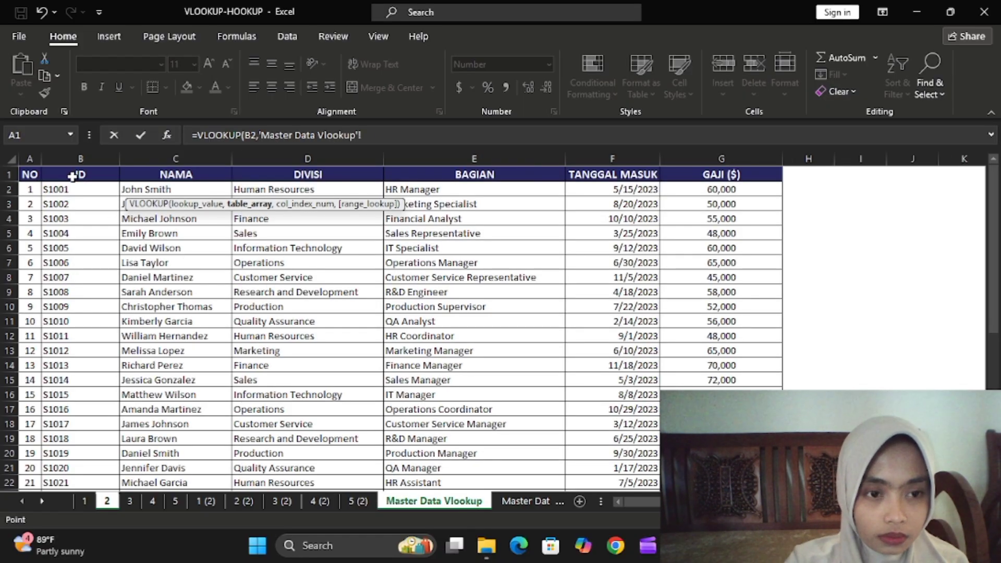
left_click_drag(72, 177, 719, 453)
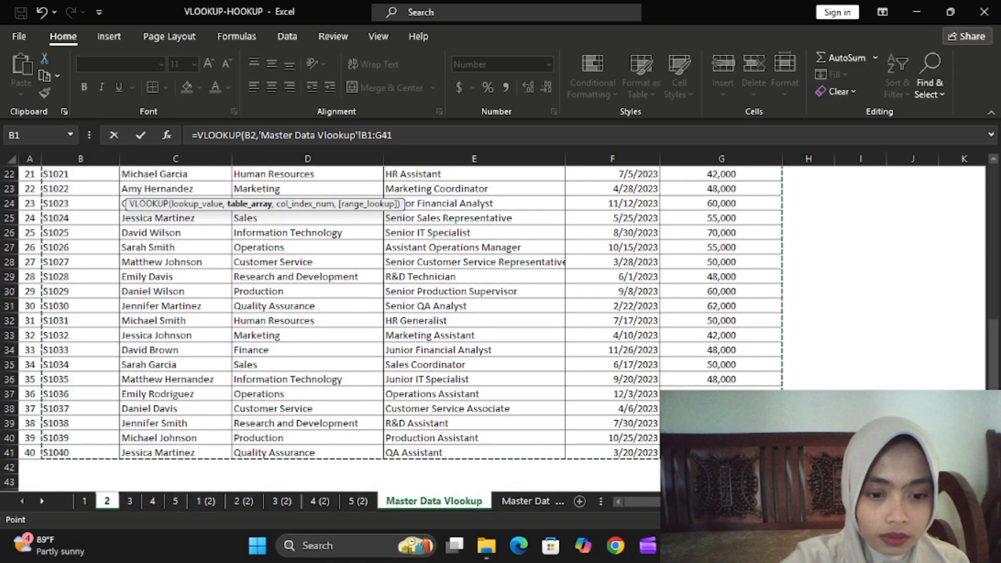
key("F4")
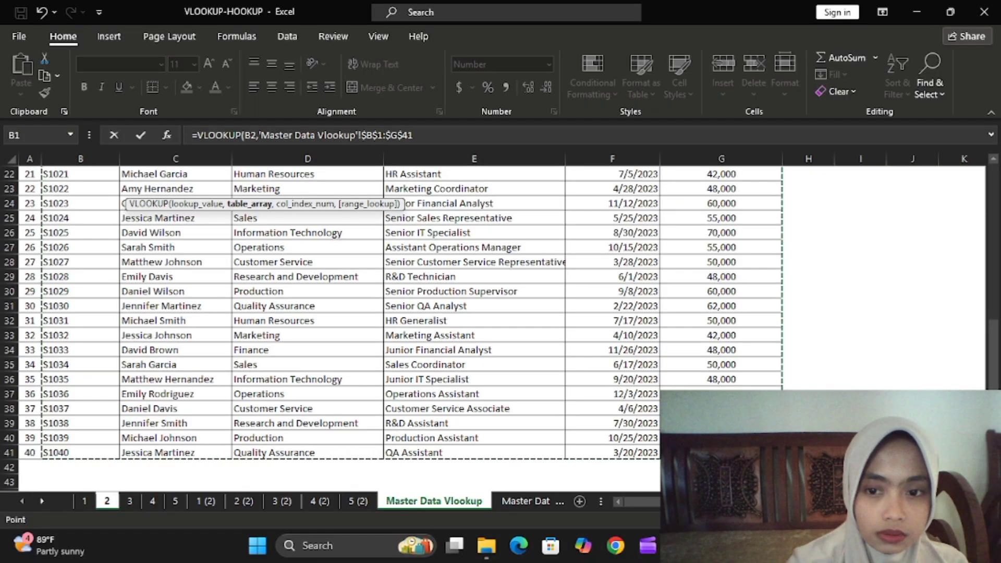
left_click_drag(993, 354, 994, 230)
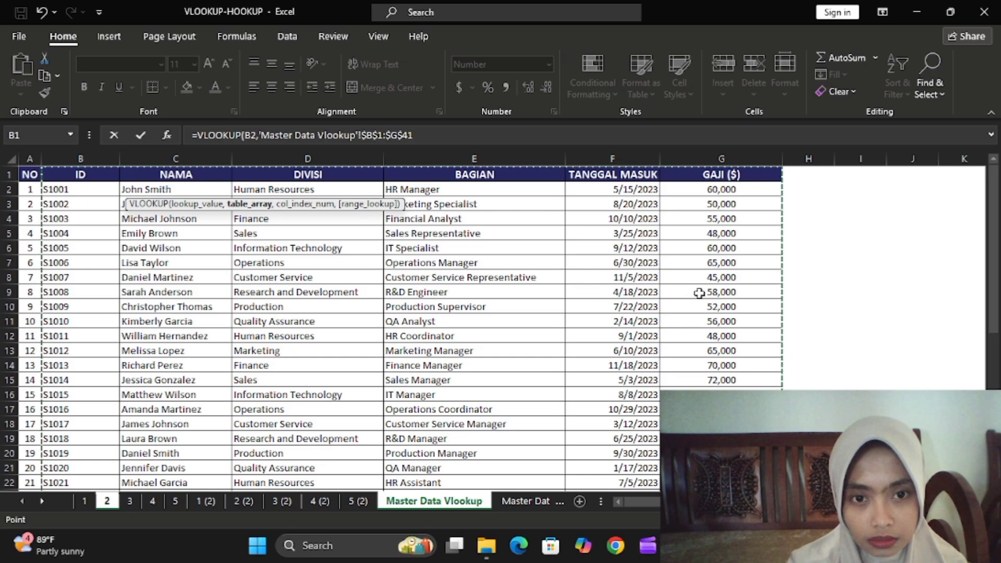
Complete the GAJI ($) formula with column index 6 and range lookup 0, and fill it down the column
type(",")
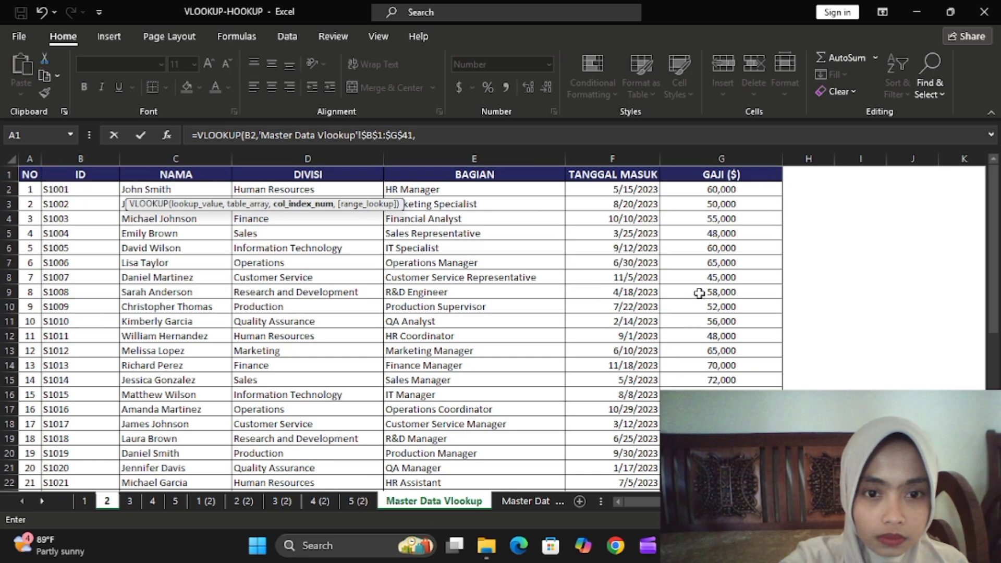
type("6,0")
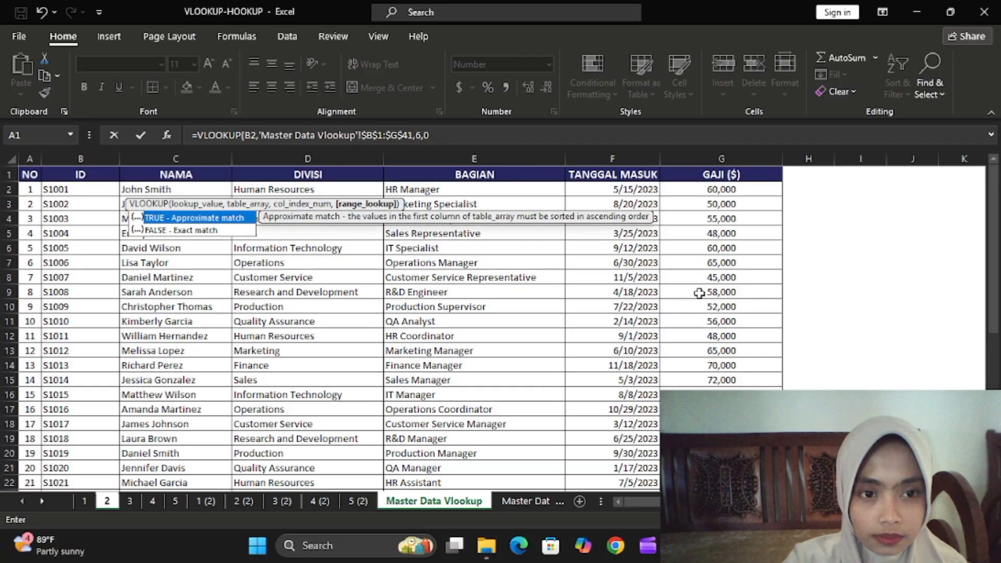
key("Return")
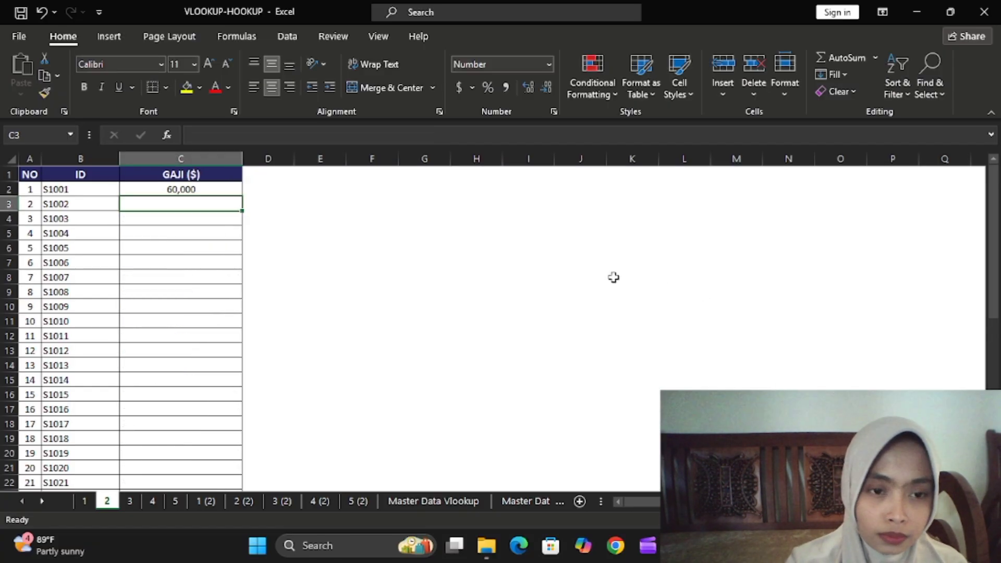
left_click(233, 193)
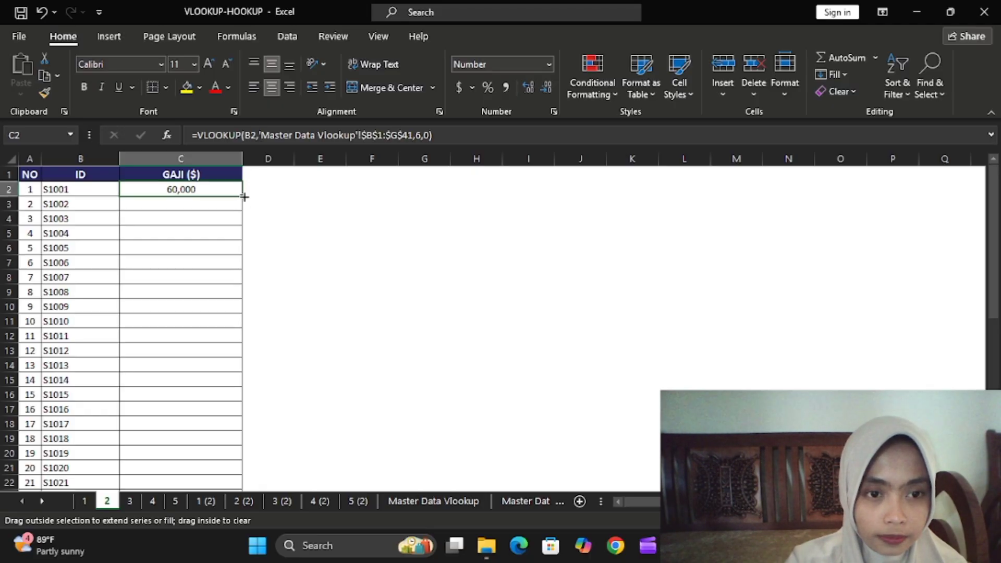
double_click(244, 196)
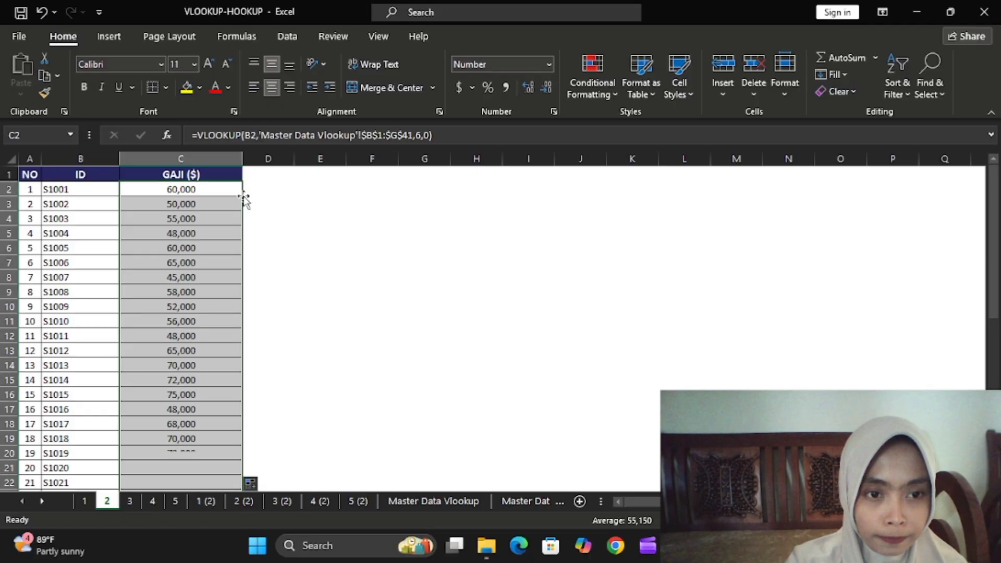
On sheet 3, start a VLOOKUP formula in cell C2 of the BAGIAN column with B2 as lookup value
left_click(410, 502)
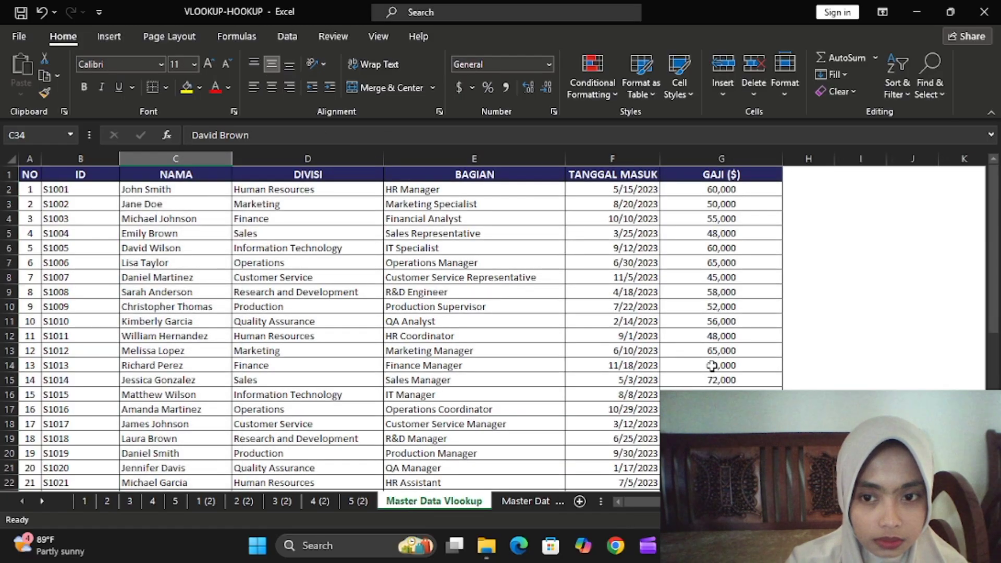
left_click(128, 500)
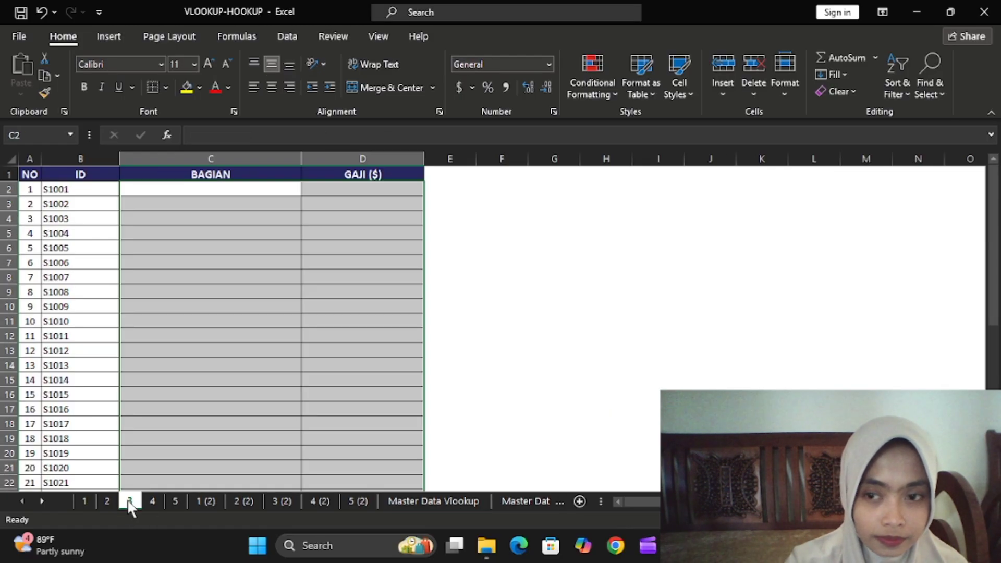
left_click(198, 194)
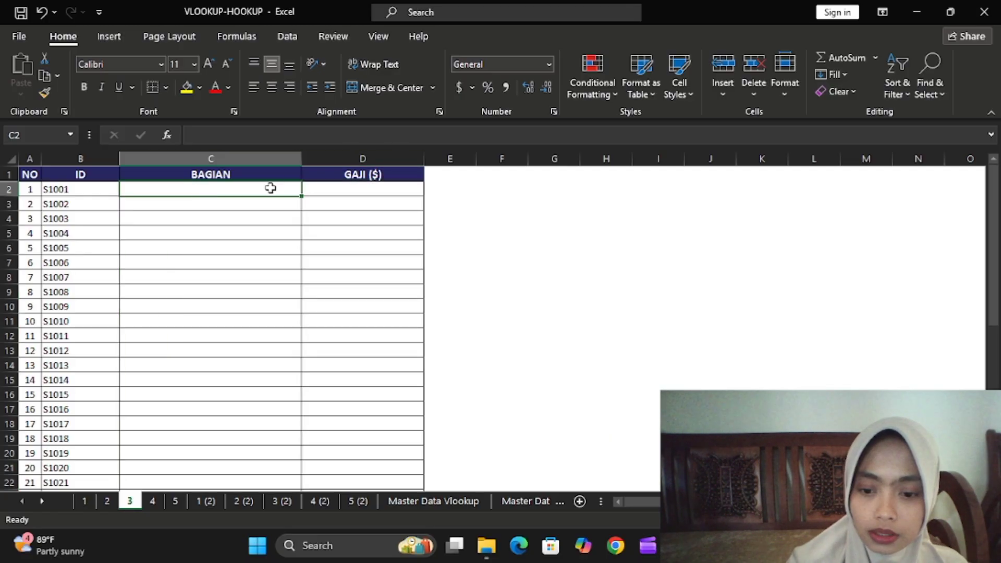
type("=")
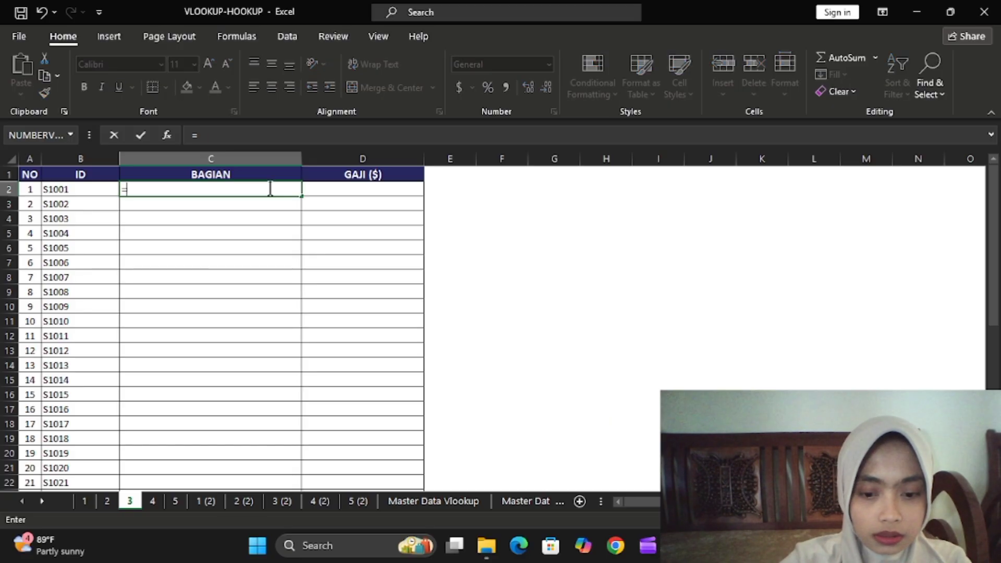
type("VLOOKU")
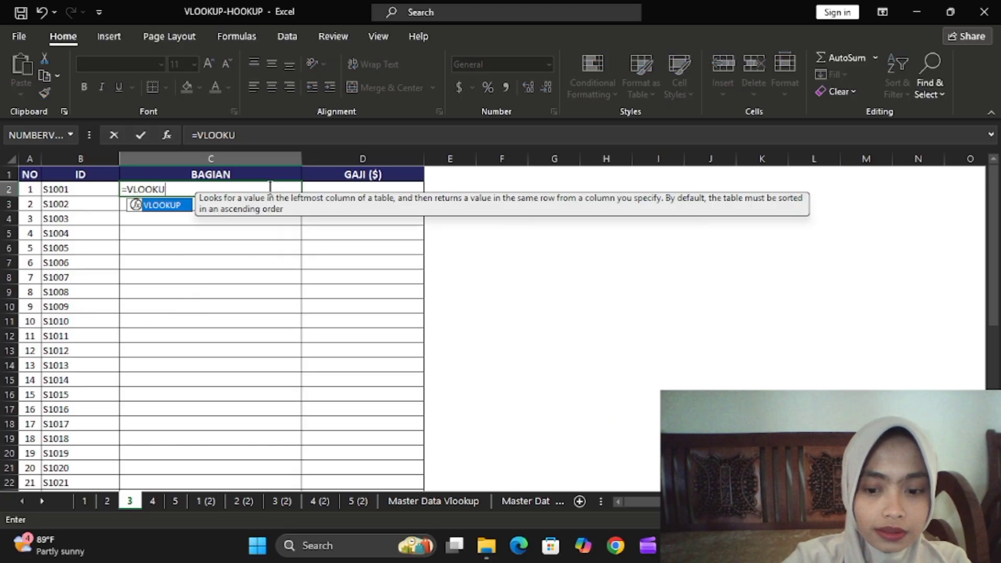
type("P(")
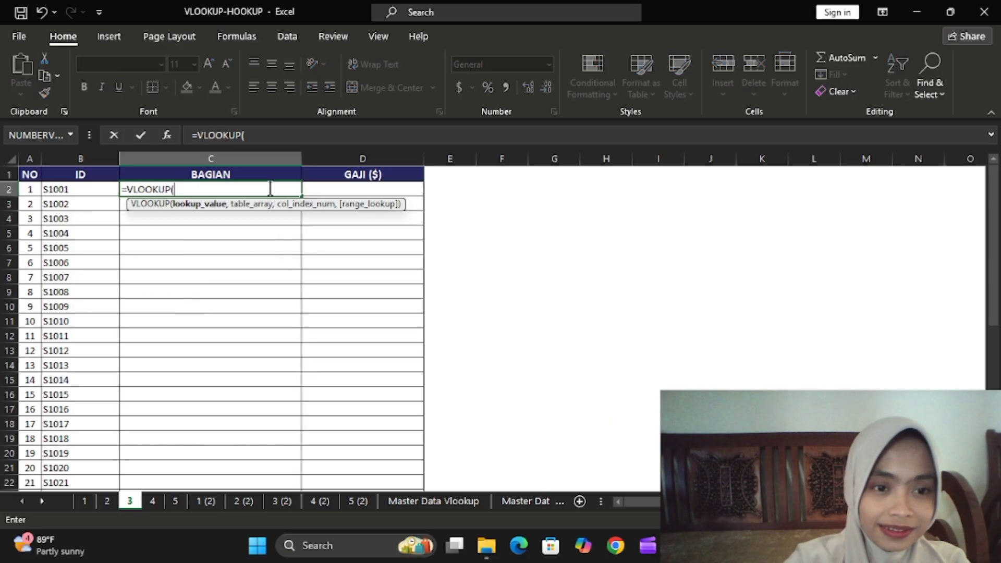
left_click(81, 194)
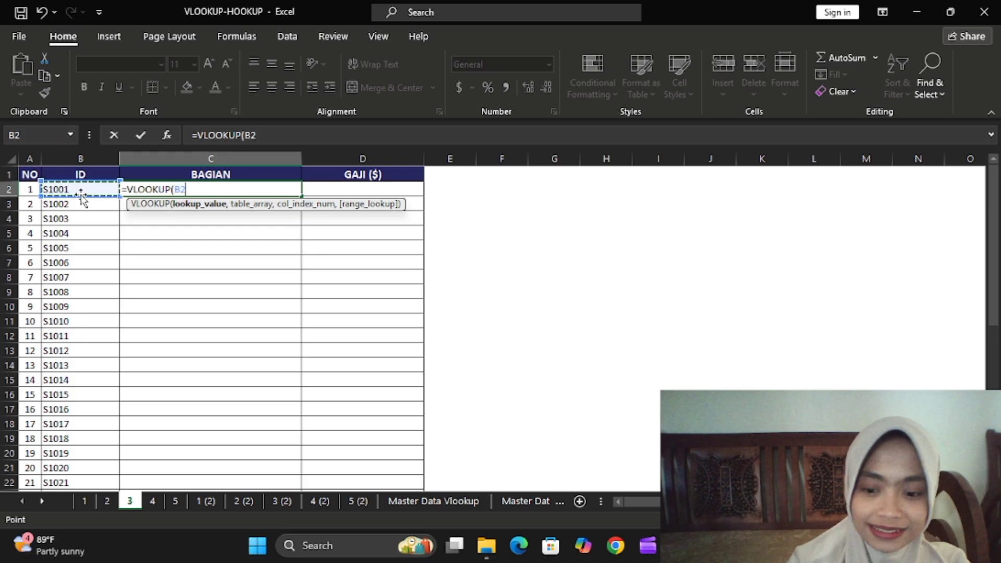
type(",")
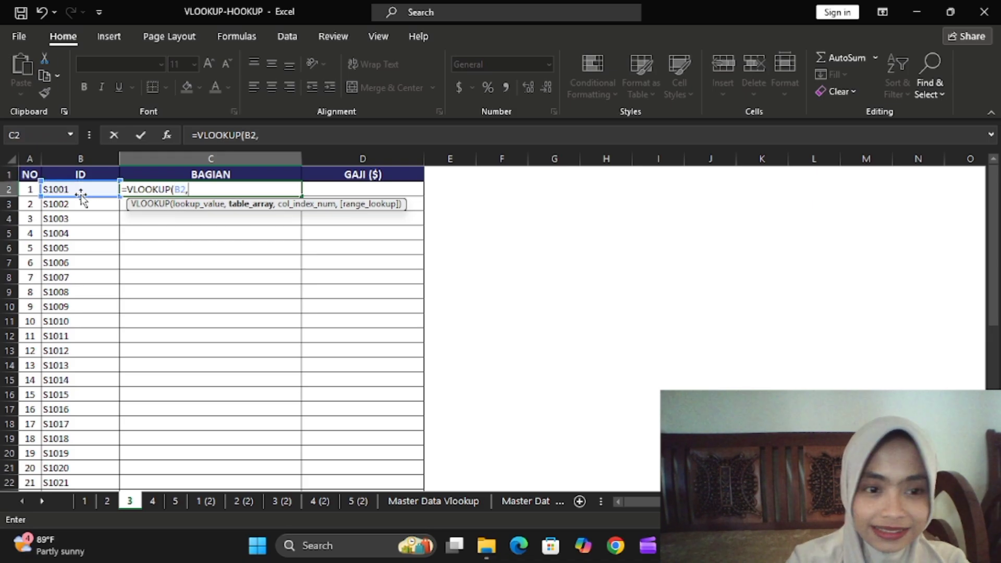
Use the absolute range $B$1:$G$41 on the Master Data Vlookup sheet as the BAGIAN formula's table array
left_click(434, 500)
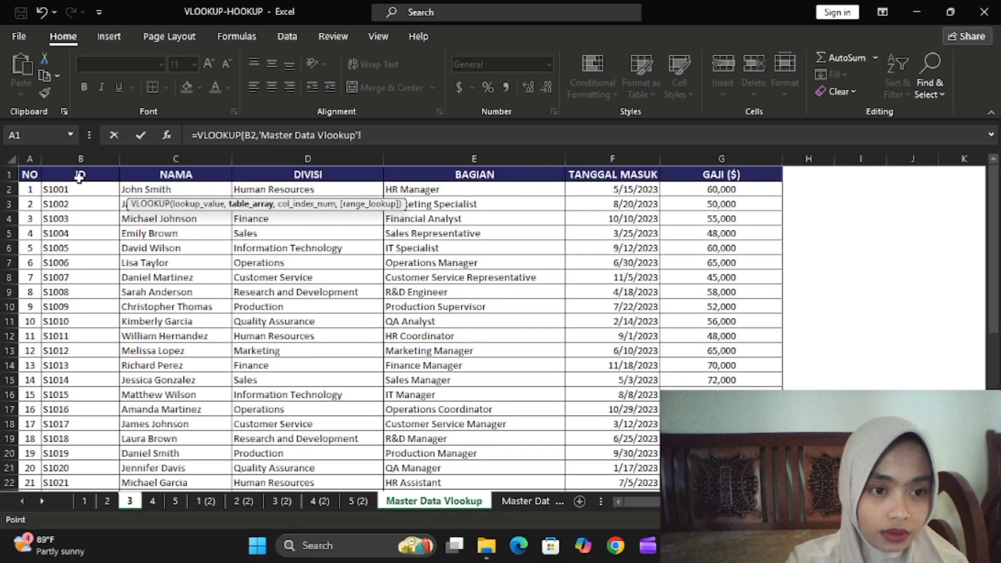
left_click_drag(79, 176, 721, 468)
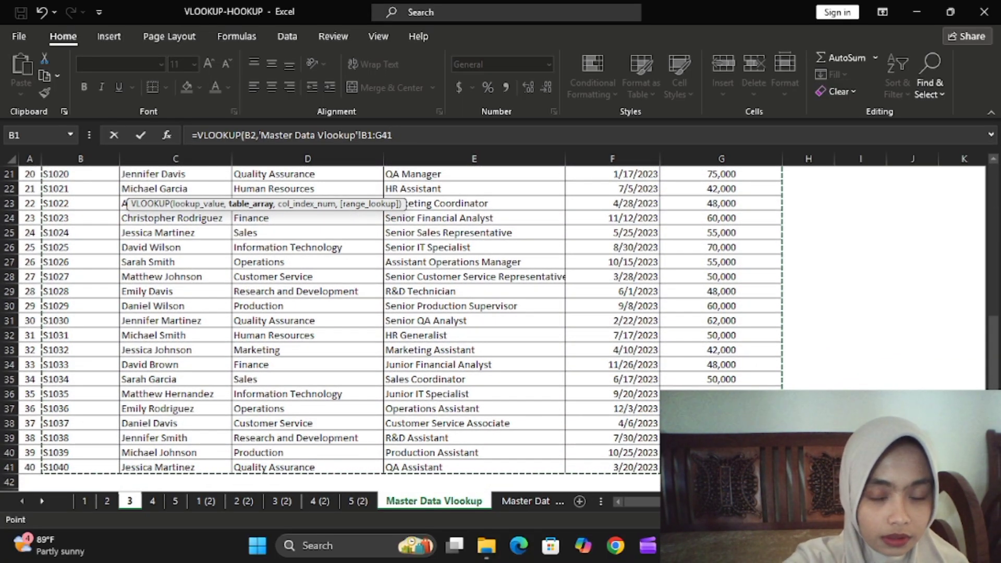
key("F4")
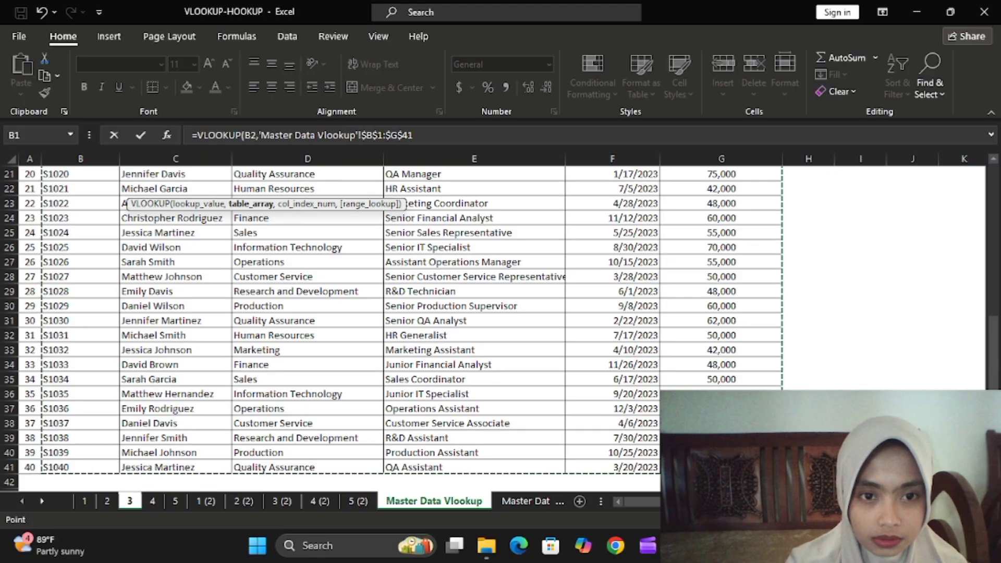
type(",")
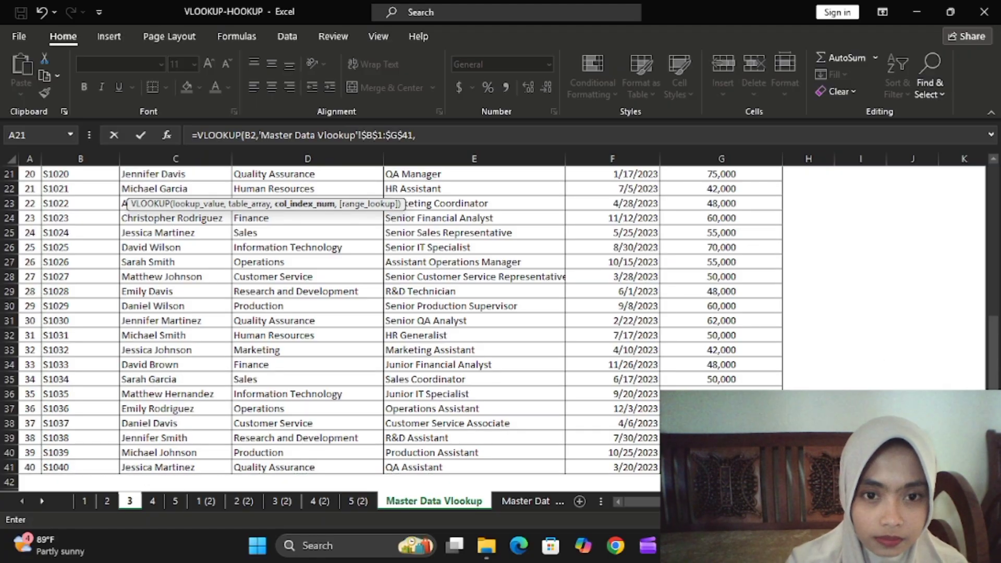
Complete the BAGIAN formula with column index 4 and range lookup 0
left_click_drag(994, 347, 996, 198)
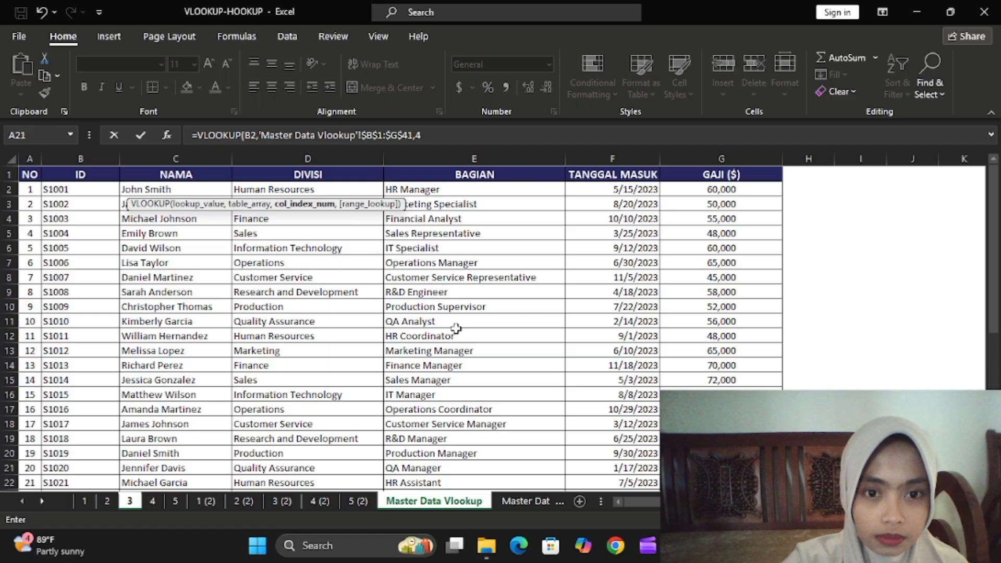
type(",0")
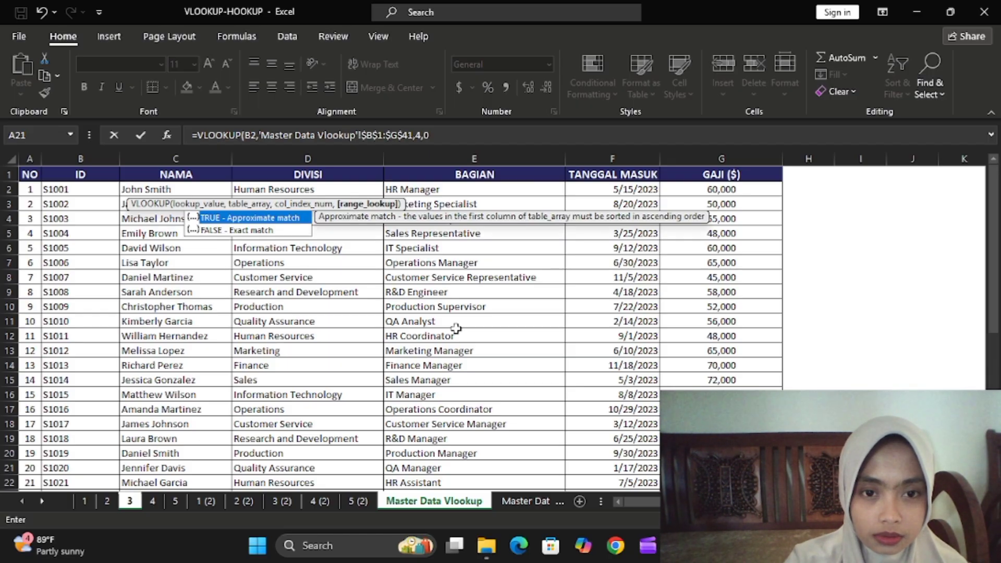
key("Return")
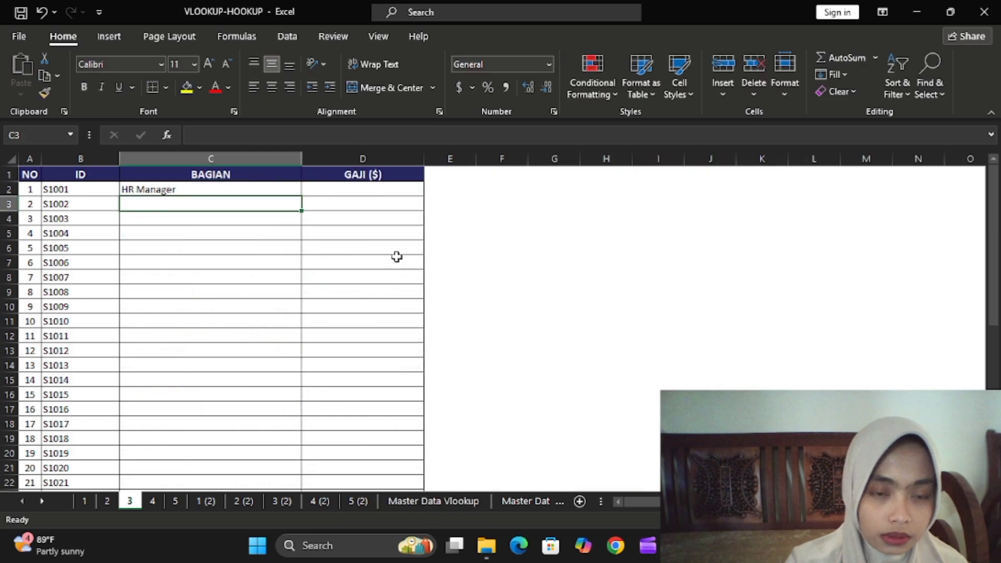
Check sheet 2's GAJI ($) formula and start a VLOOKUP formula in cell D2 of sheet 3 with B2 as lookup value
left_click(321, 189)
left_click(292, 194)
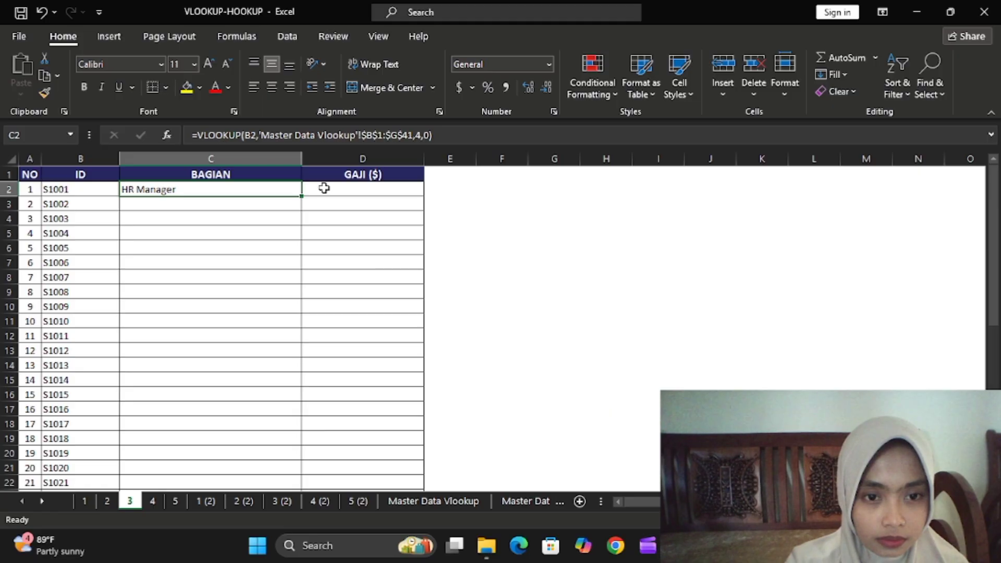
left_click(324, 188)
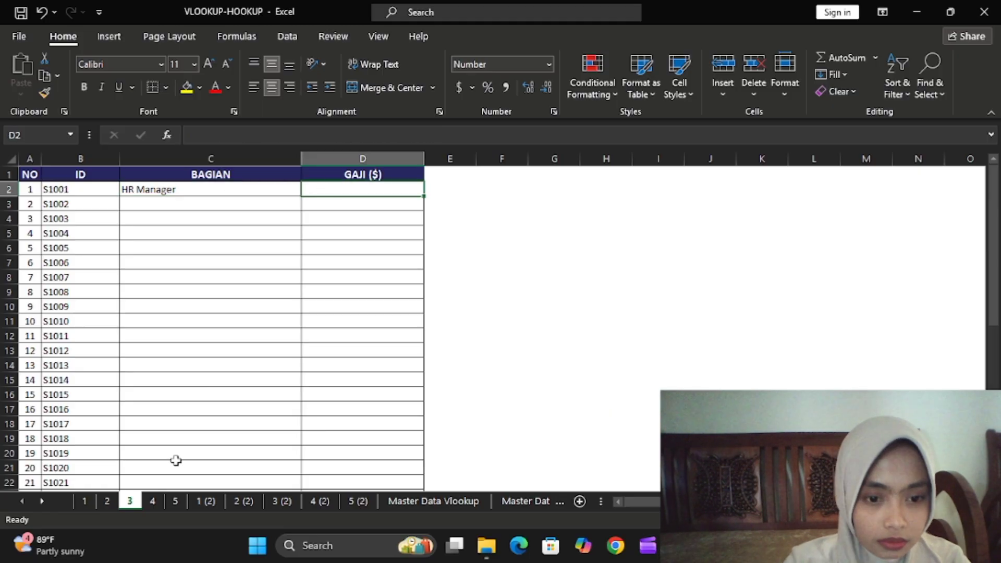
left_click(108, 502)
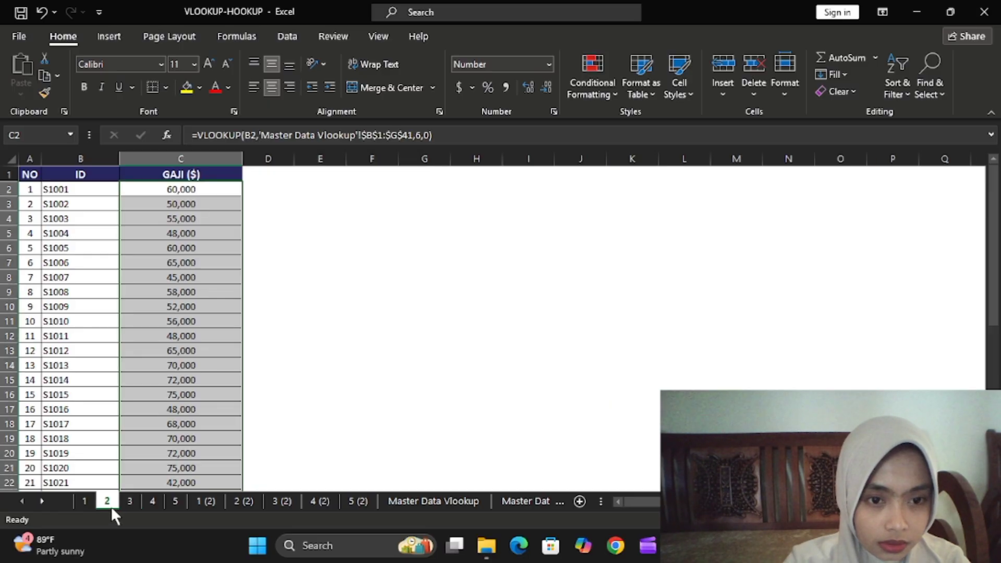
left_click(211, 188)
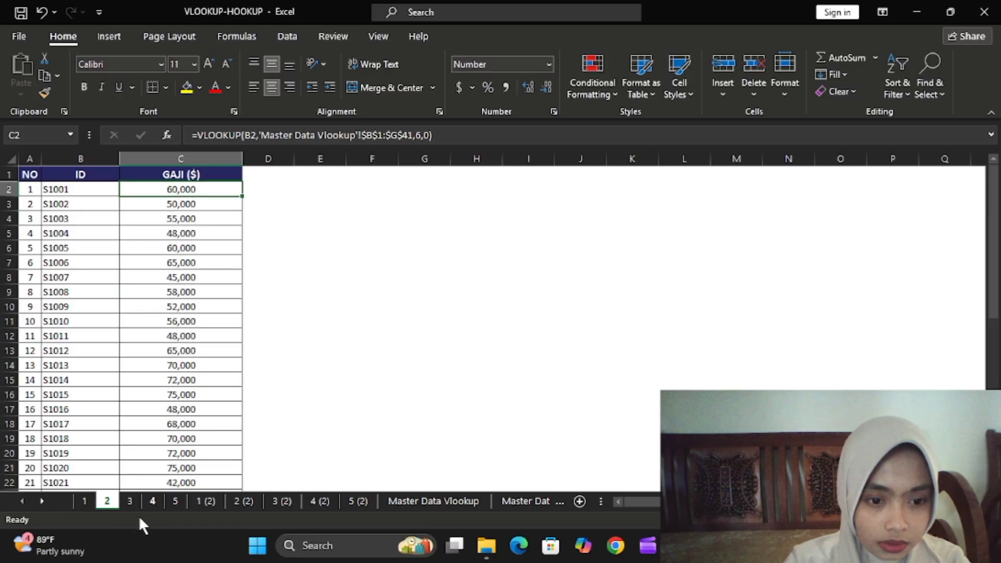
left_click(133, 501)
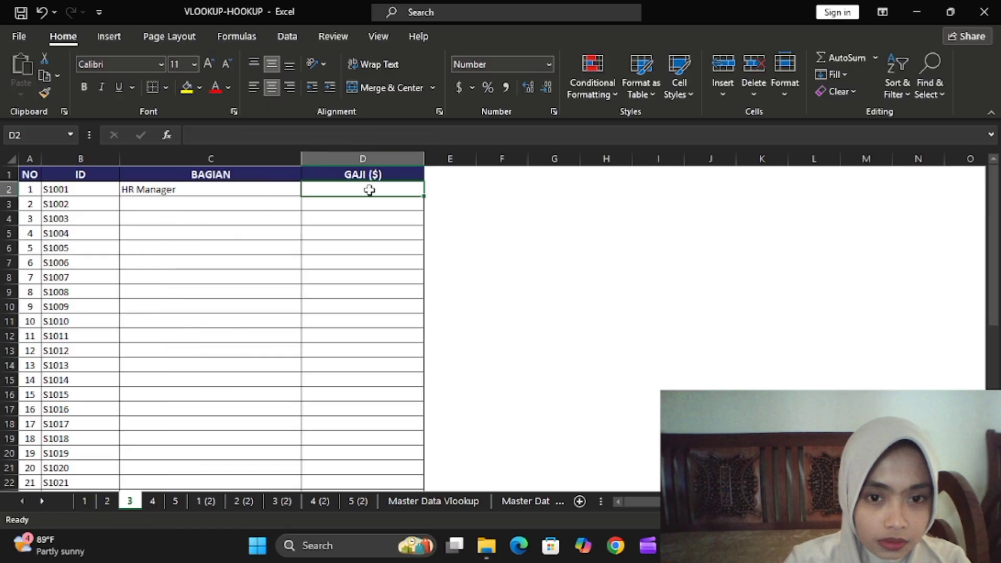
type("=VL")
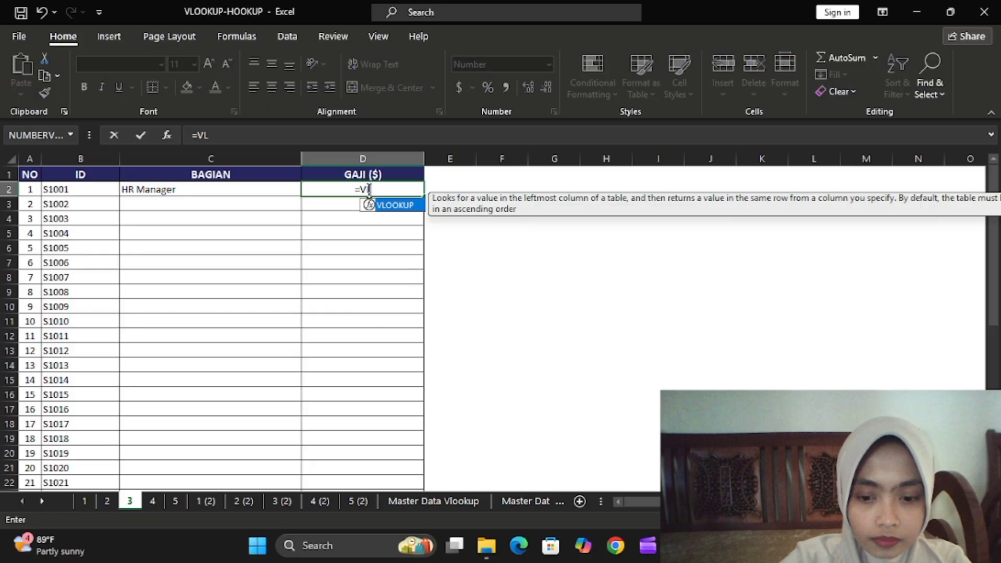
type("OOKUP(")
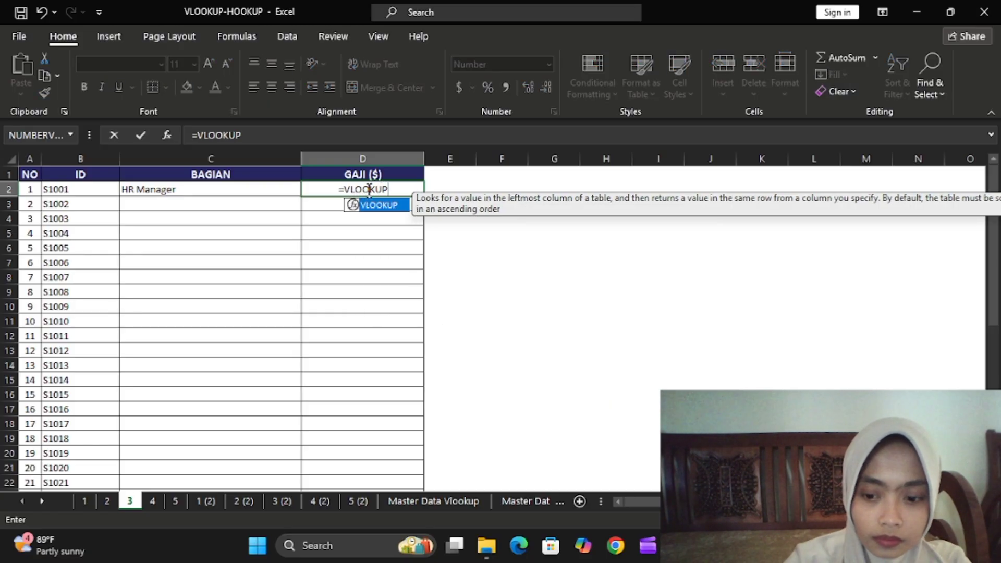
left_click(104, 191)
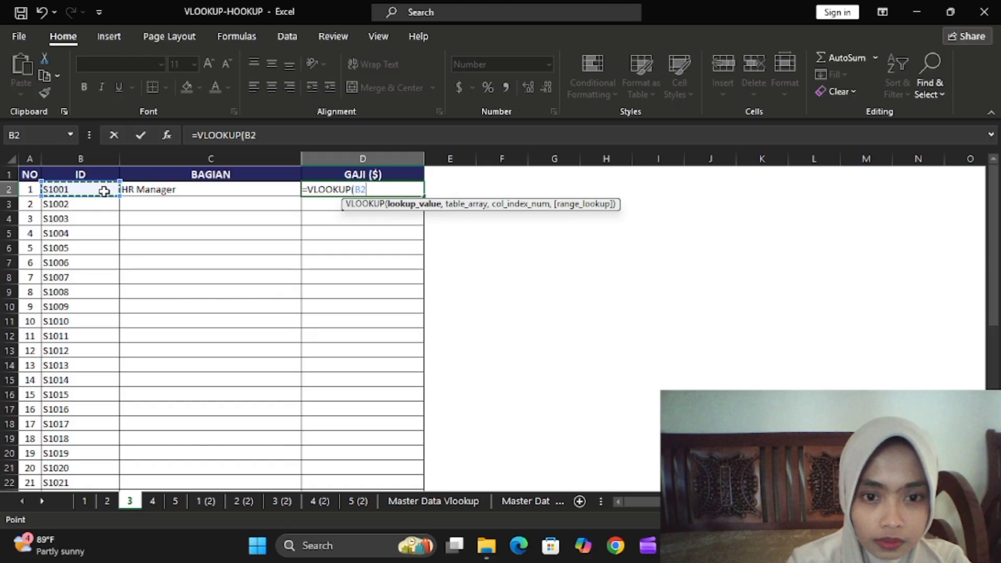
type(",")
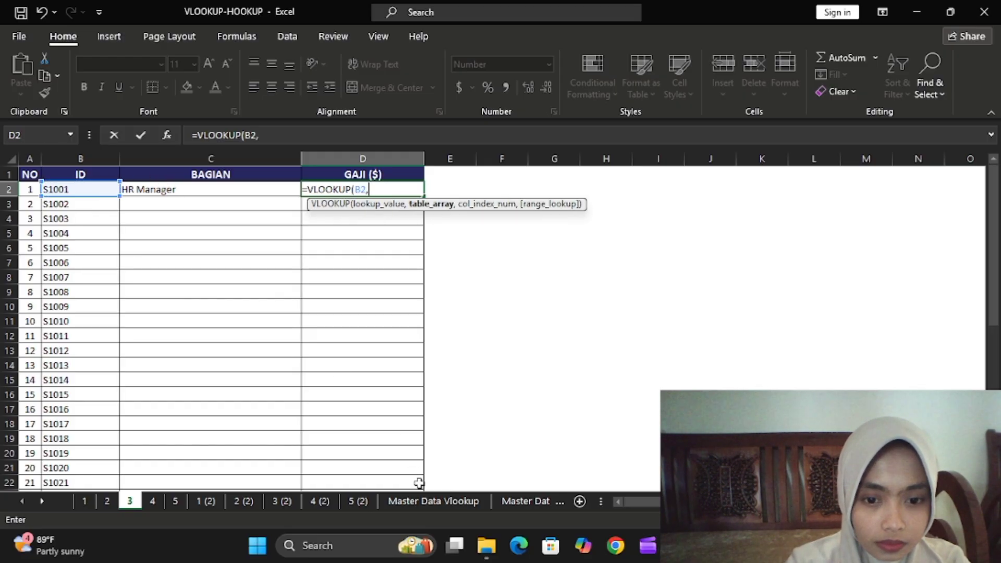
Set the table array of sheet 3's GAJI ($) formula to the absolute range $B$1:$G$41 on the Master Data Vlookup sheet
left_click(439, 499)
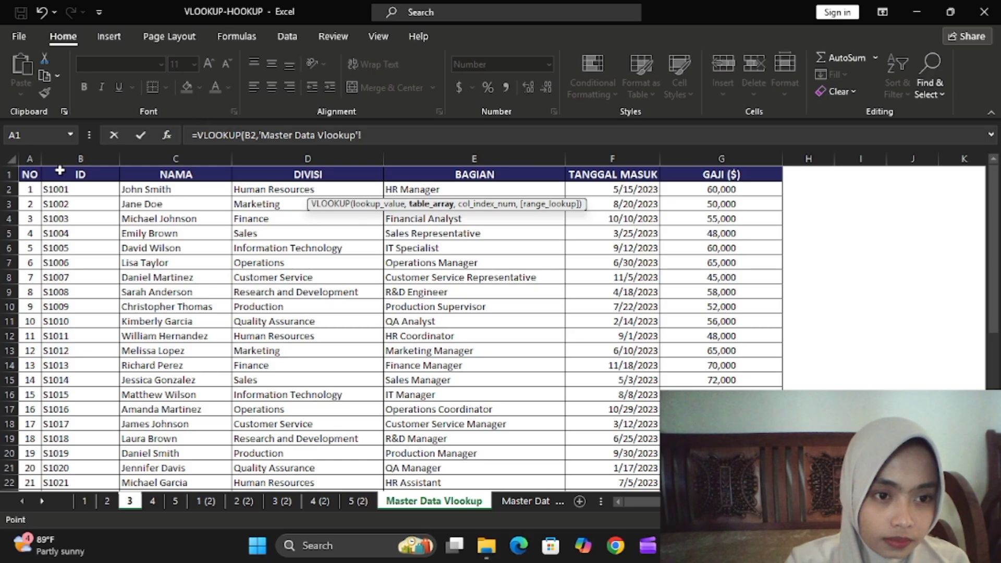
left_click_drag(60, 172, 745, 490)
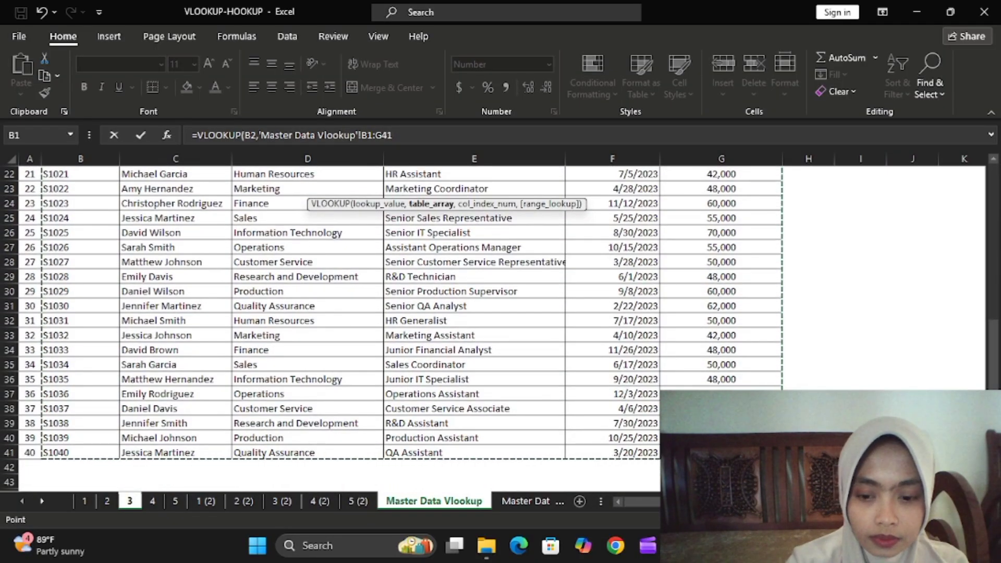
key("F4")
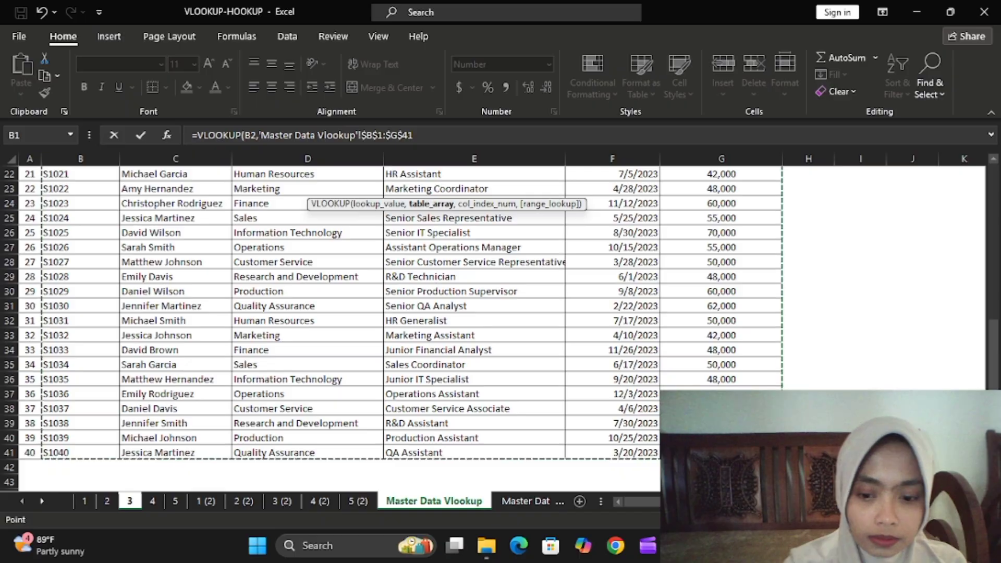
type(",")
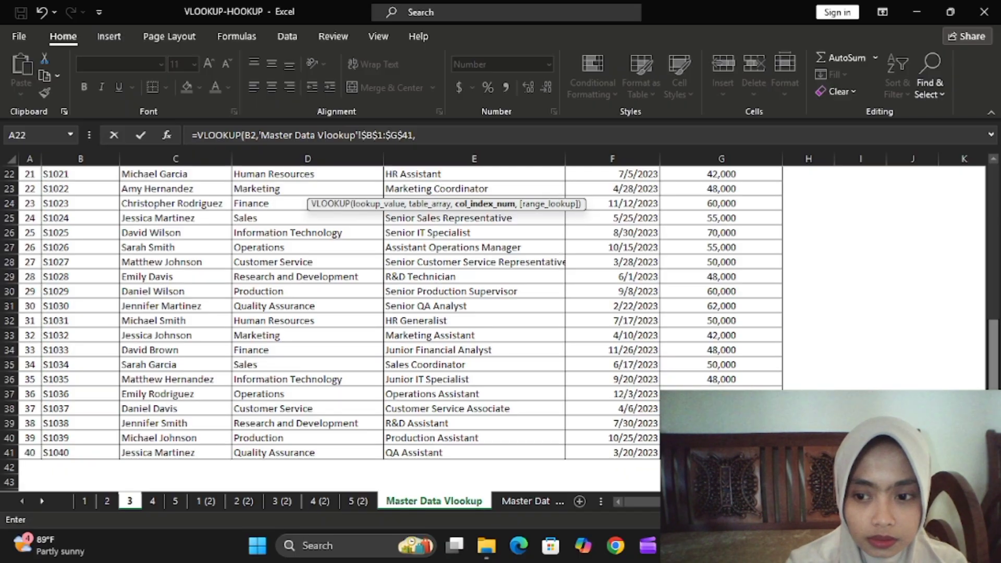
Complete sheet 3's GAJI ($) formula with column index 6 and range lookup 0
left_click_drag(996, 359, 997, 328)
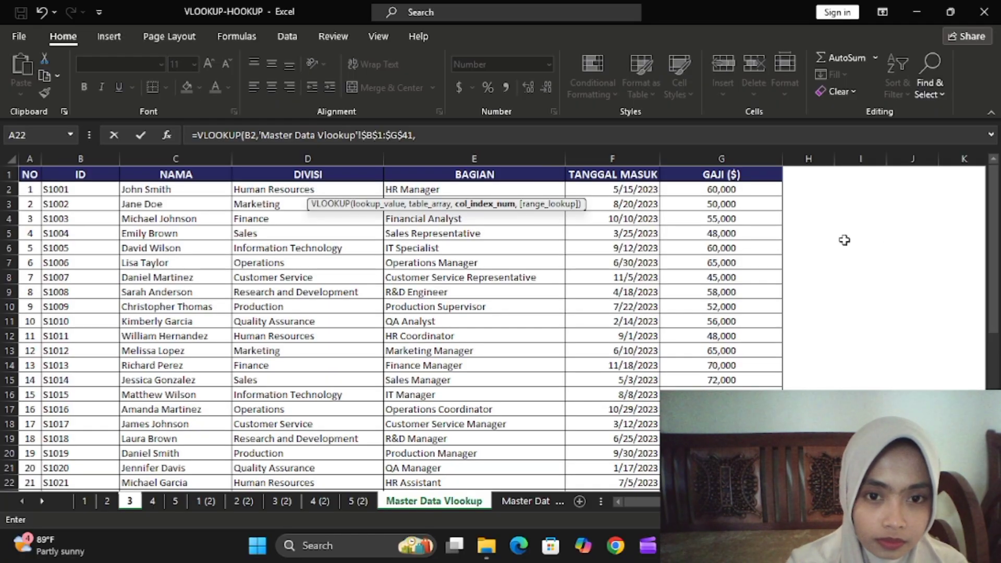
type(",")
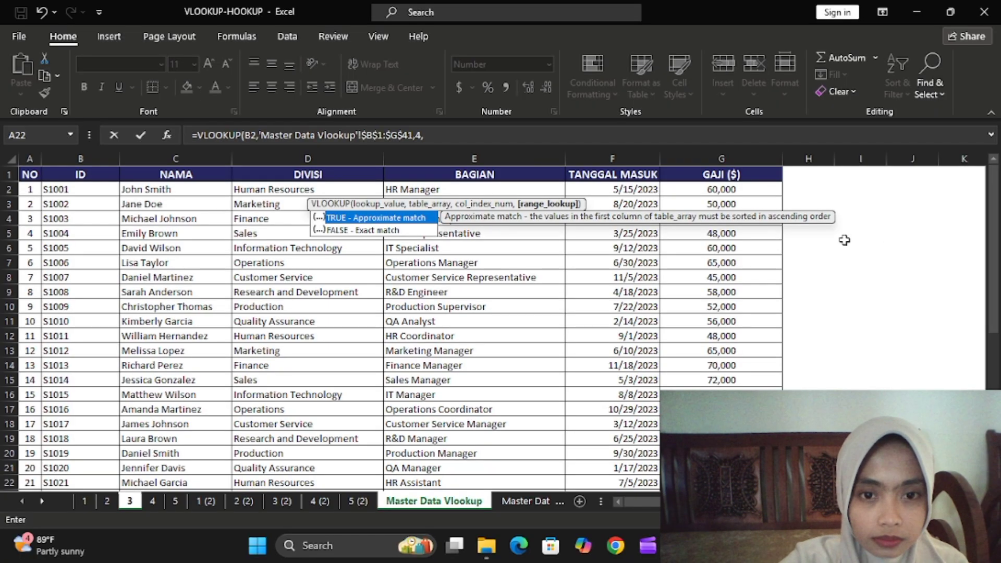
key("BackSpace")
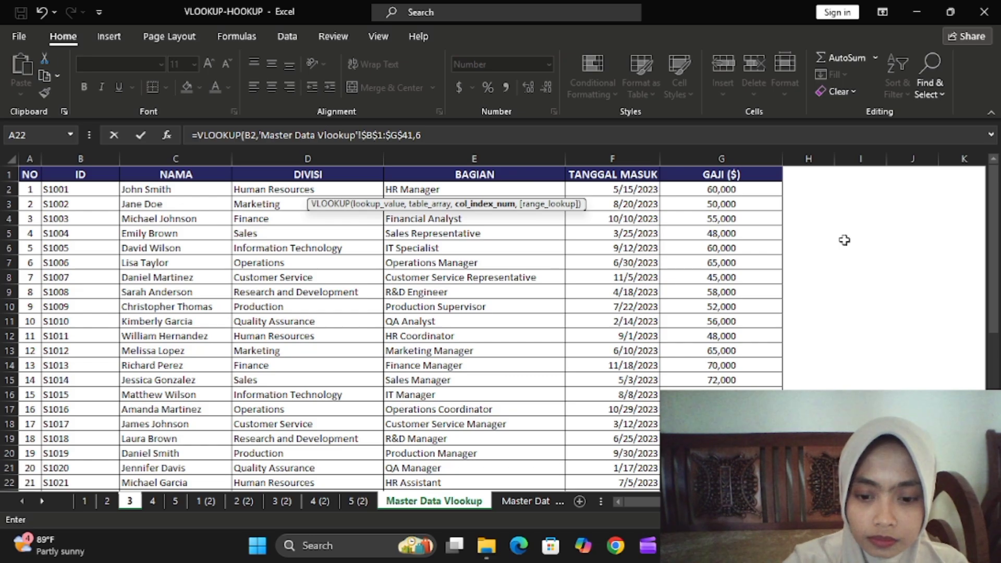
type(",0")
key("Return")
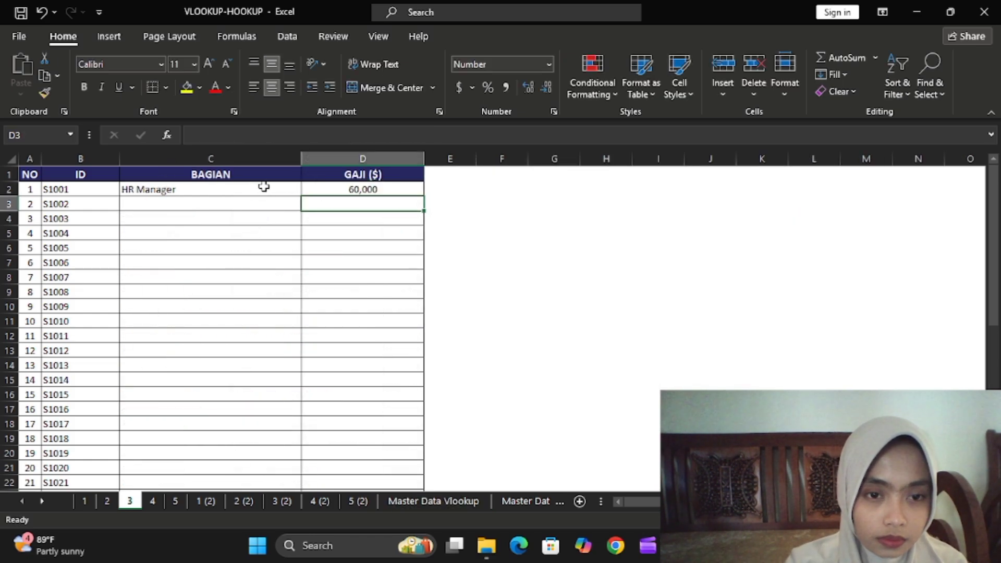
Fill the BAGIAN and GAJI ($) formulas from C2:D2 down both columns together, and open sheet 4
left_click_drag(263, 186, 330, 187)
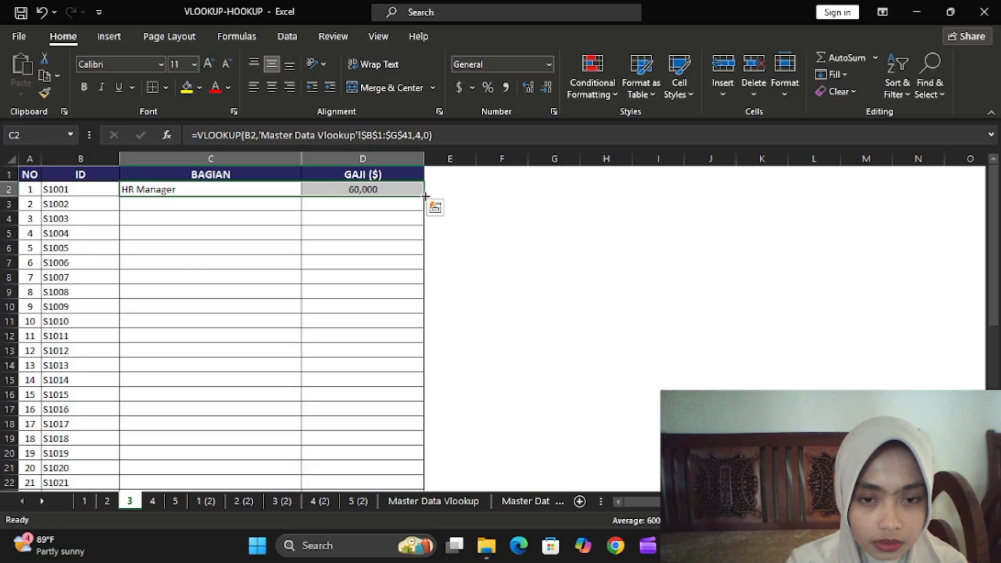
double_click(424, 195)
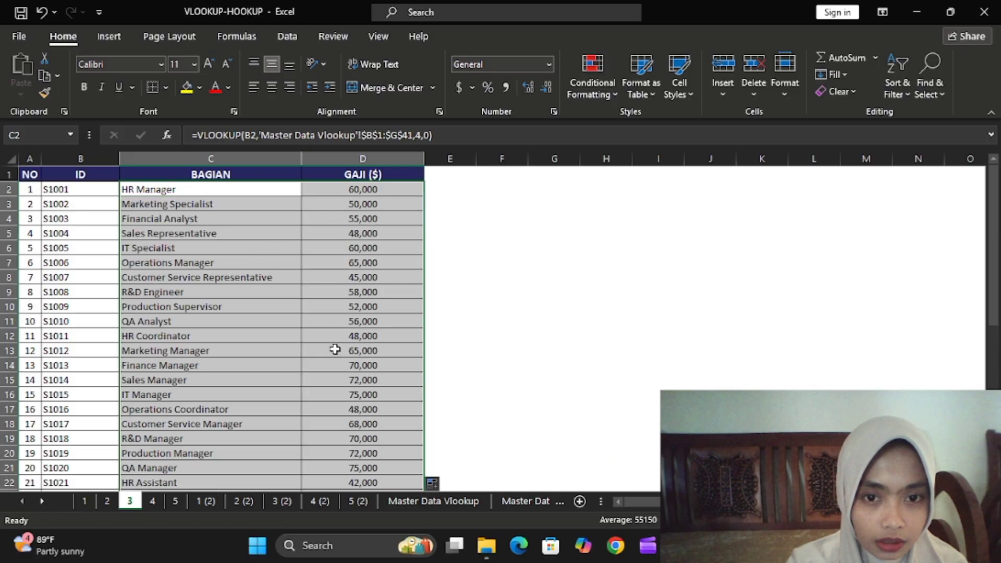
left_click(153, 500)
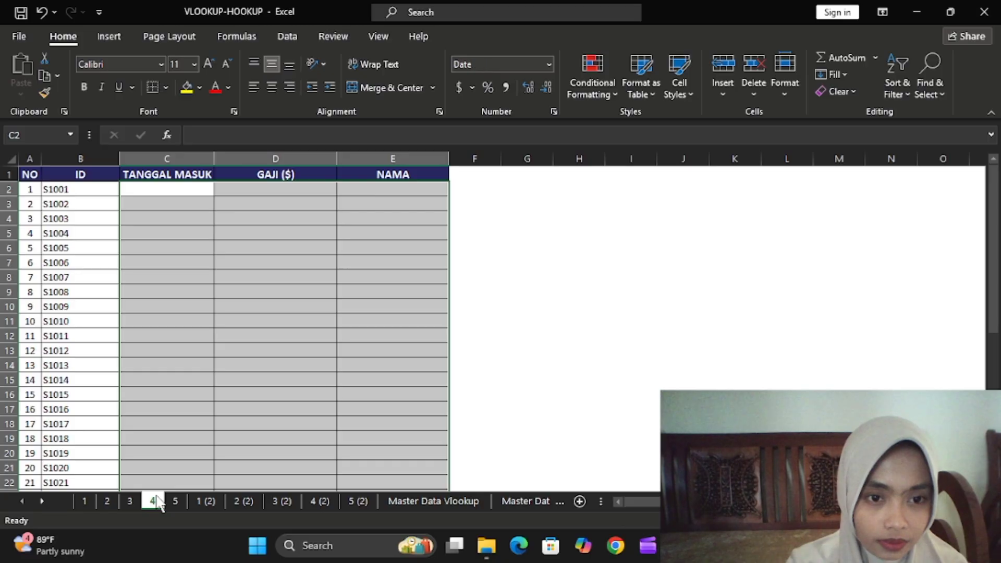
Check sheet 4's column headers and start a VLOOKUP formula in cell C2 under TANGGAL MASUK with B2 as lookup value
left_click(208, 187)
left_click(207, 175)
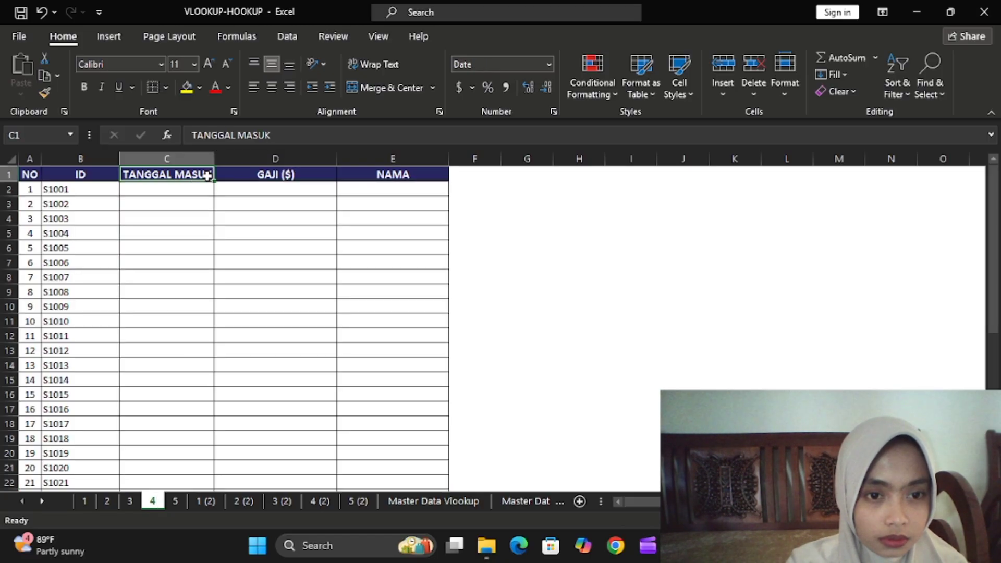
left_click(286, 174)
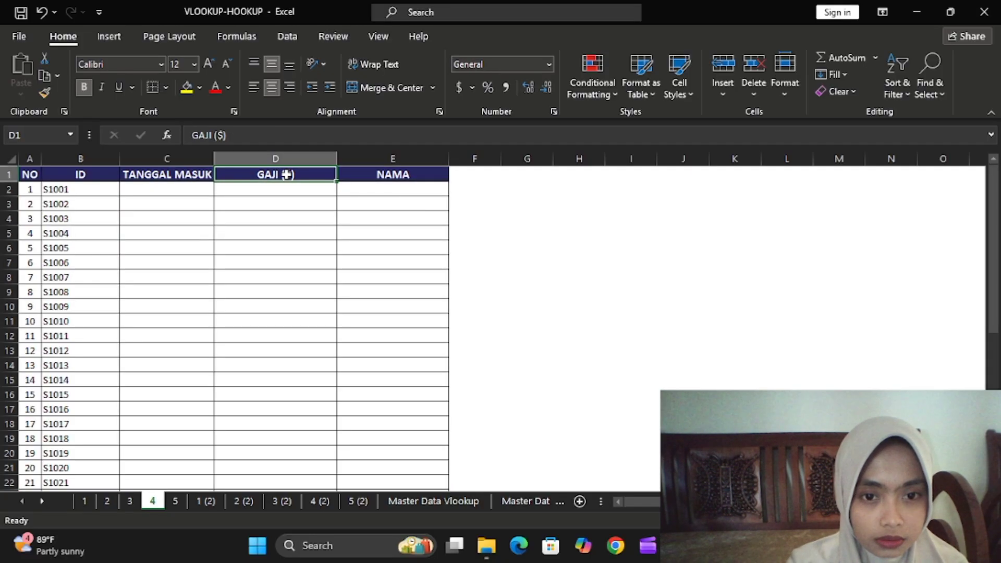
left_click(367, 176)
left_click(166, 189)
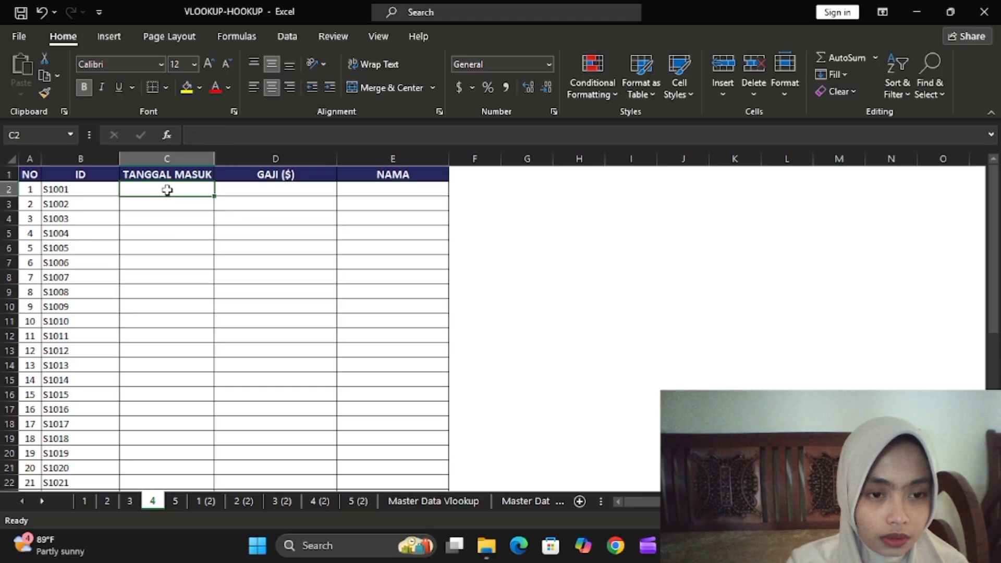
type("=")
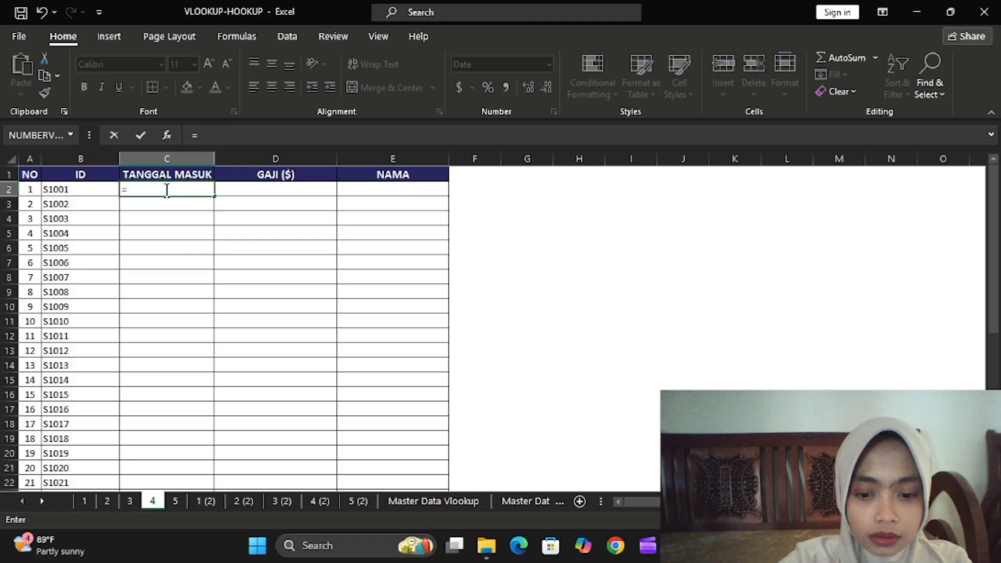
type("VLOKK")
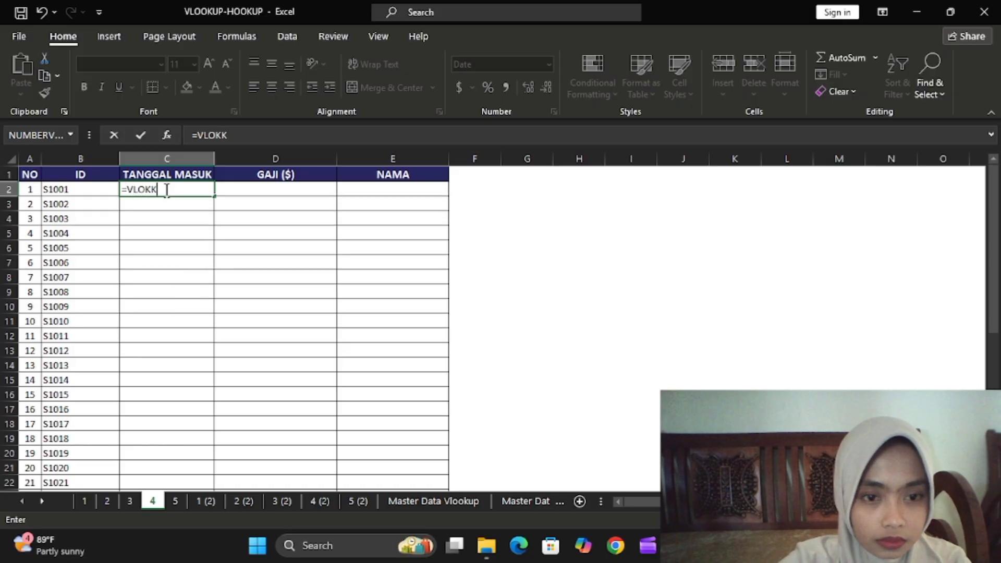
key("BackSpace")
key("BackSpace")
type("OKUP")
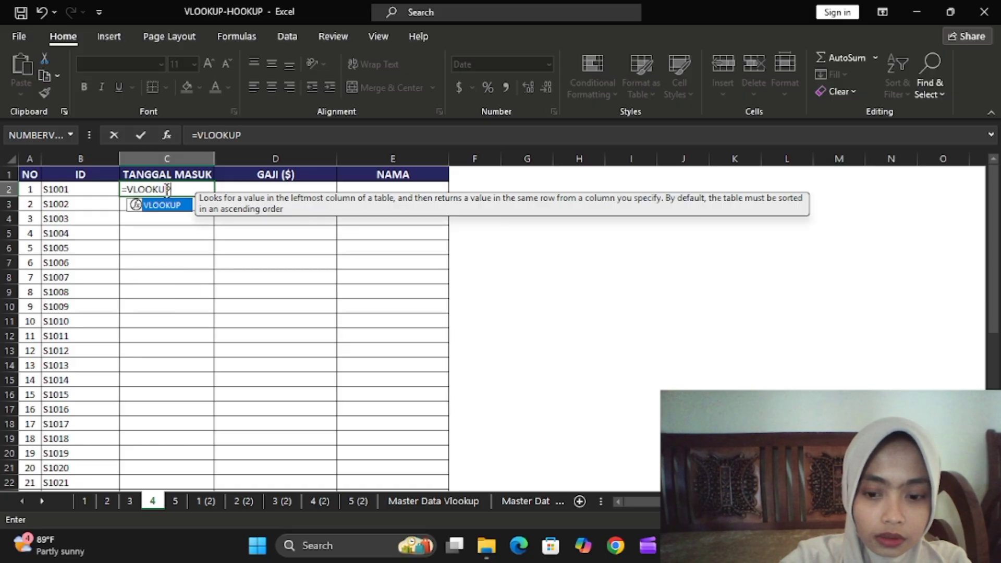
type("(")
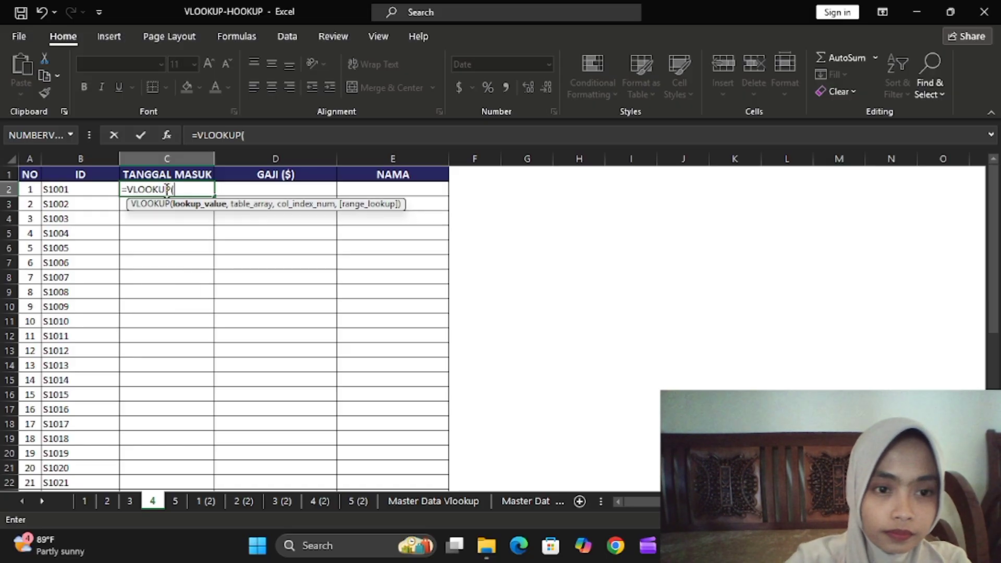
left_click(91, 194)
type(",")
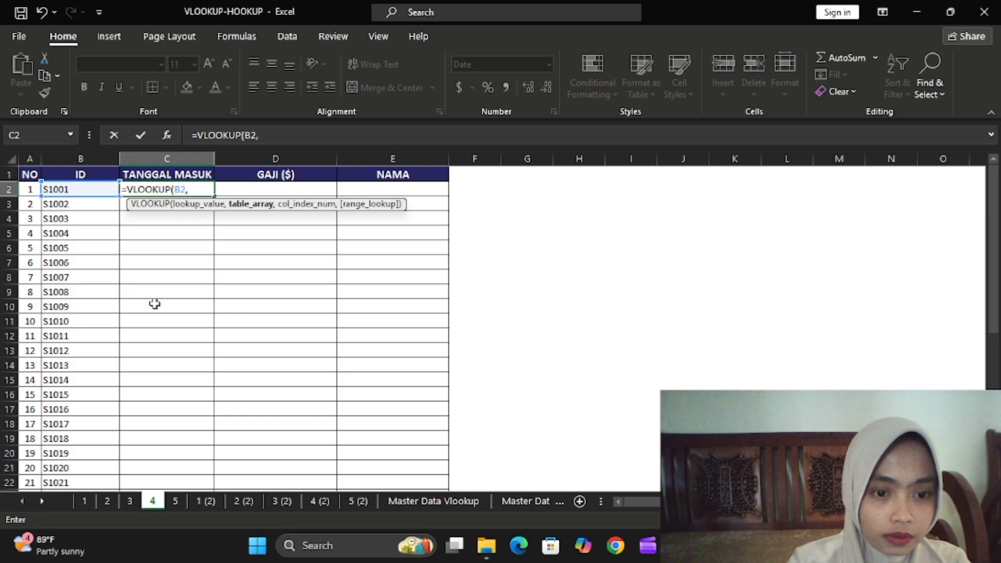
Set the table array of sheet 4's TANGGAL MASUK formula to the absolute range $B$1:$G$41 on the Master Data Vlookup sheet
left_click(471, 505)
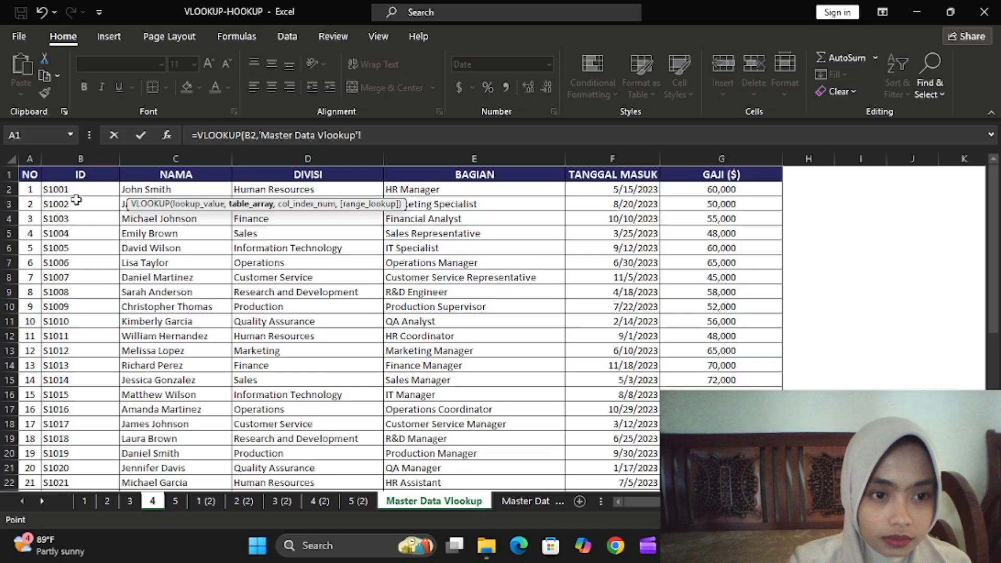
left_click_drag(57, 177, 647, 480)
left_click_drag(720, 488, 720, 438)
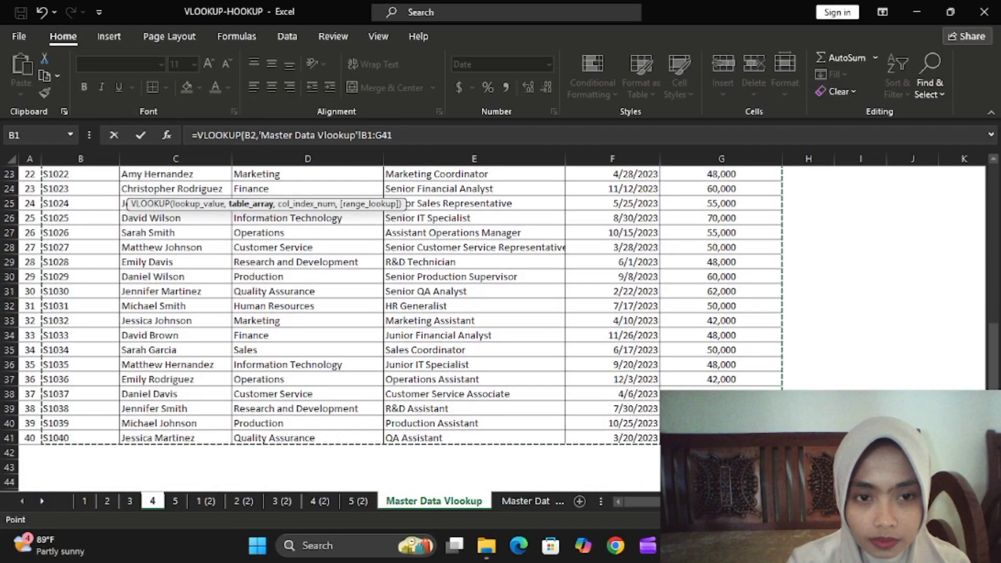
key("F4")
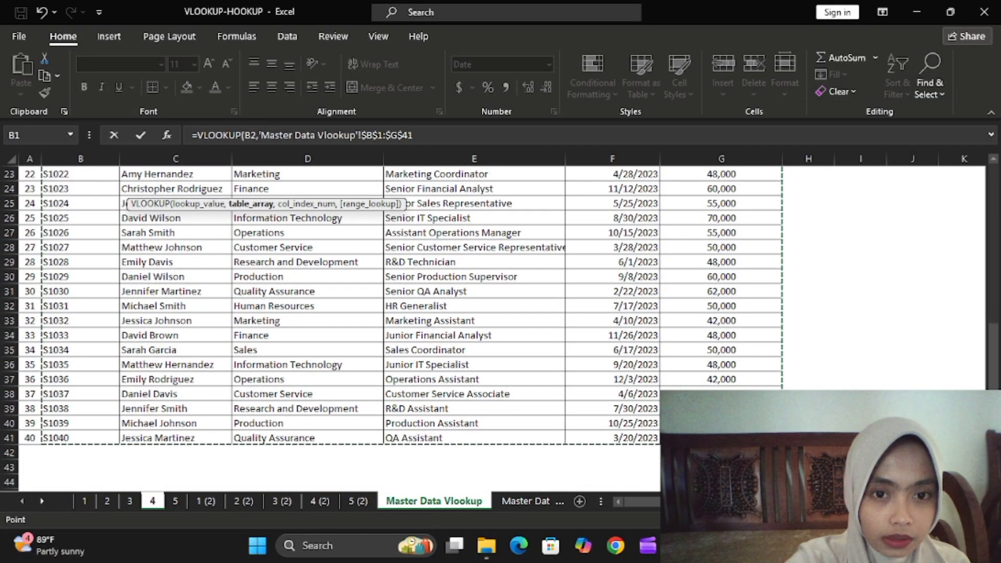
Complete sheet 4's TANGGAL MASUK formula with column index 5 and range lookup 0
type(",")
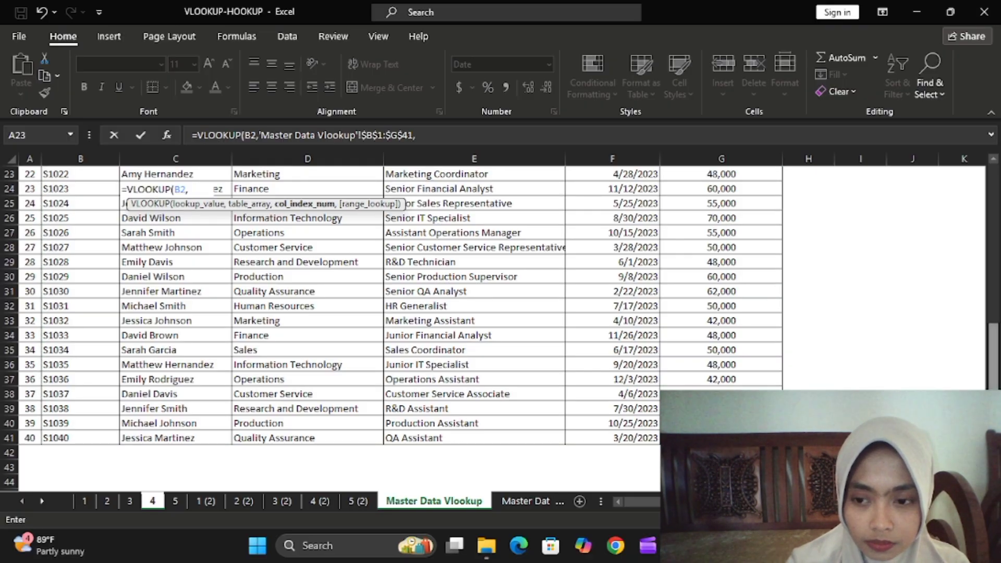
scroll(984, 256, "up", 7)
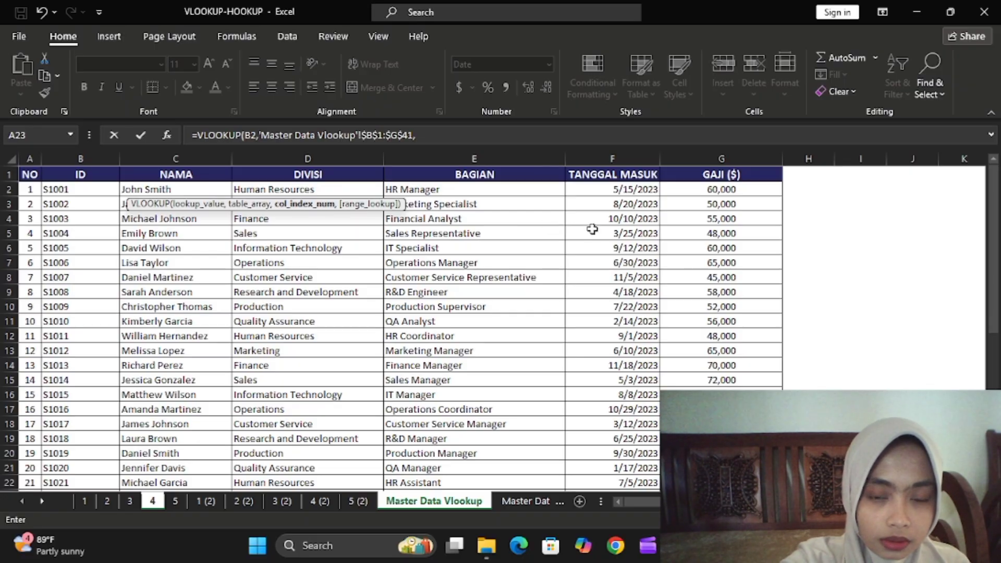
type(",0")
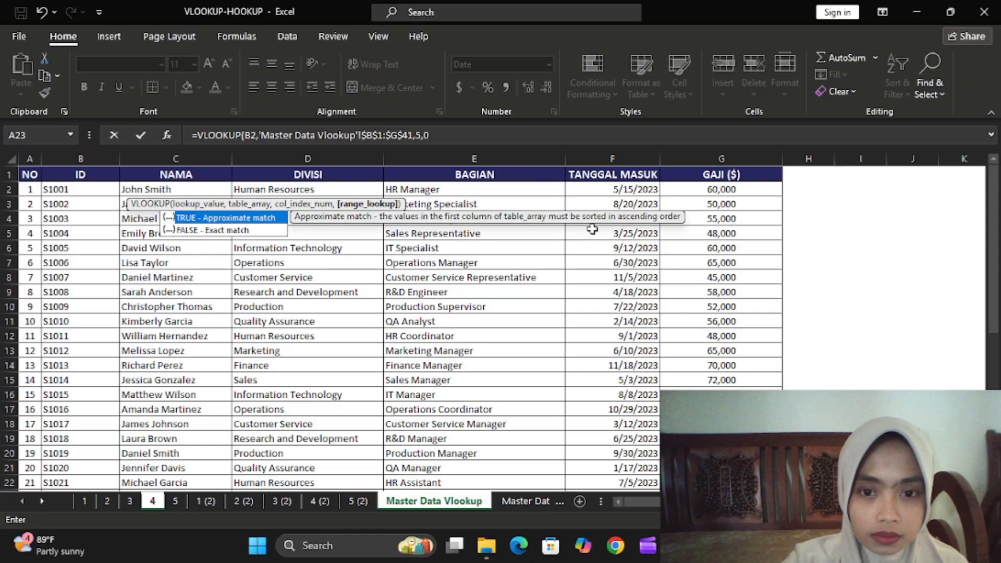
key("Return")
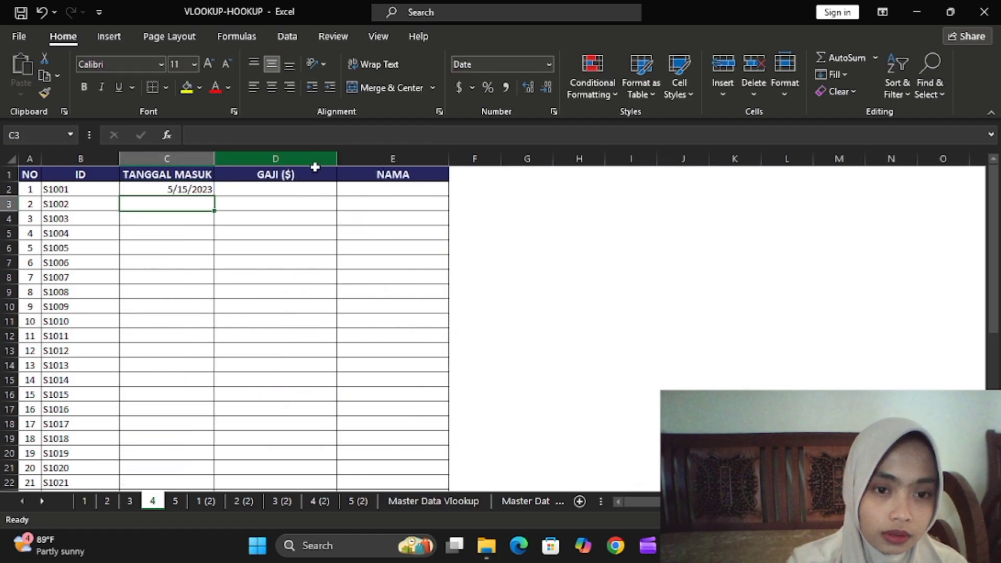
Start a VLOOKUP formula in cell D2 of sheet 4 under GAJI ($) with B2 as lookup value
left_click(316, 189)
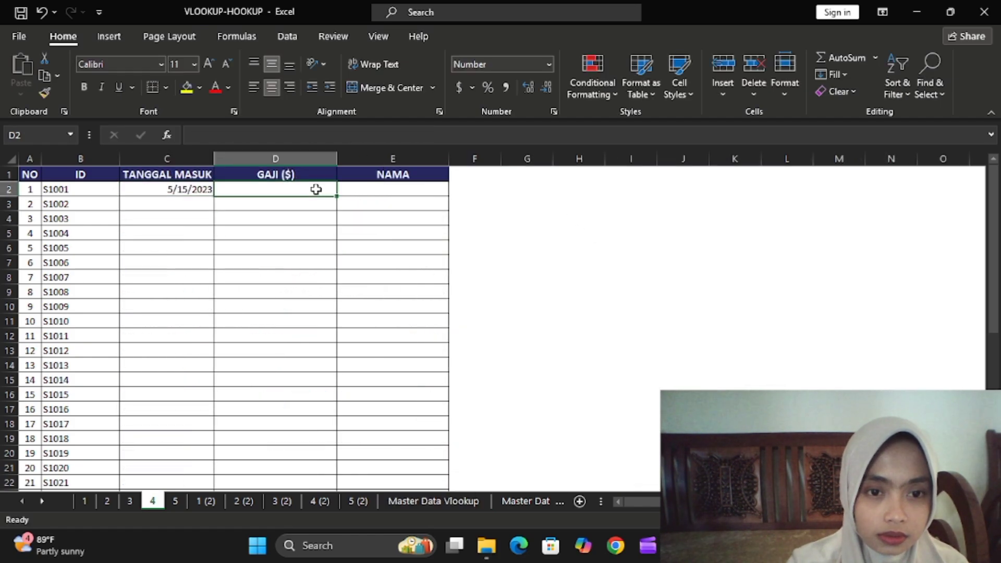
type("=VLOO")
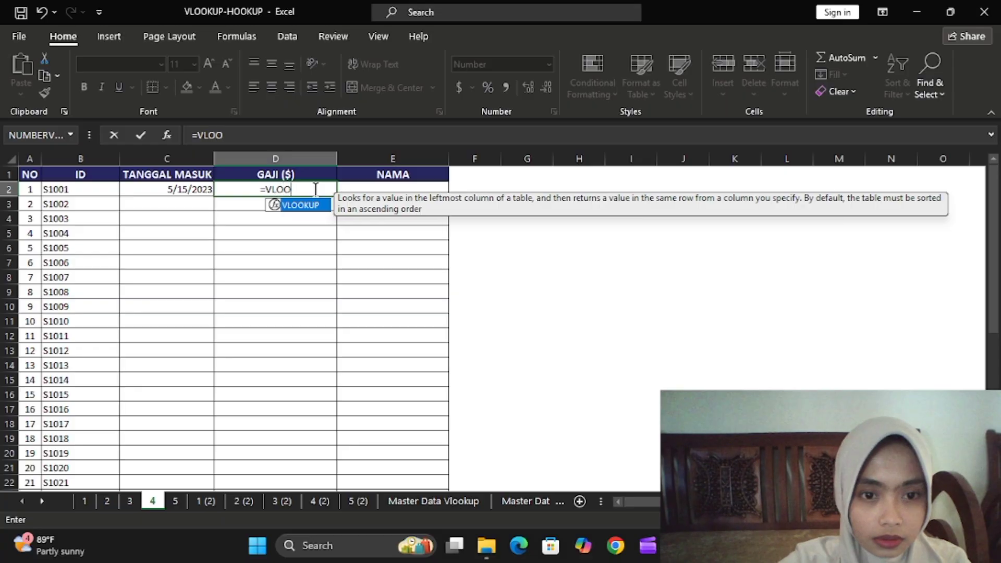
type("KUP")
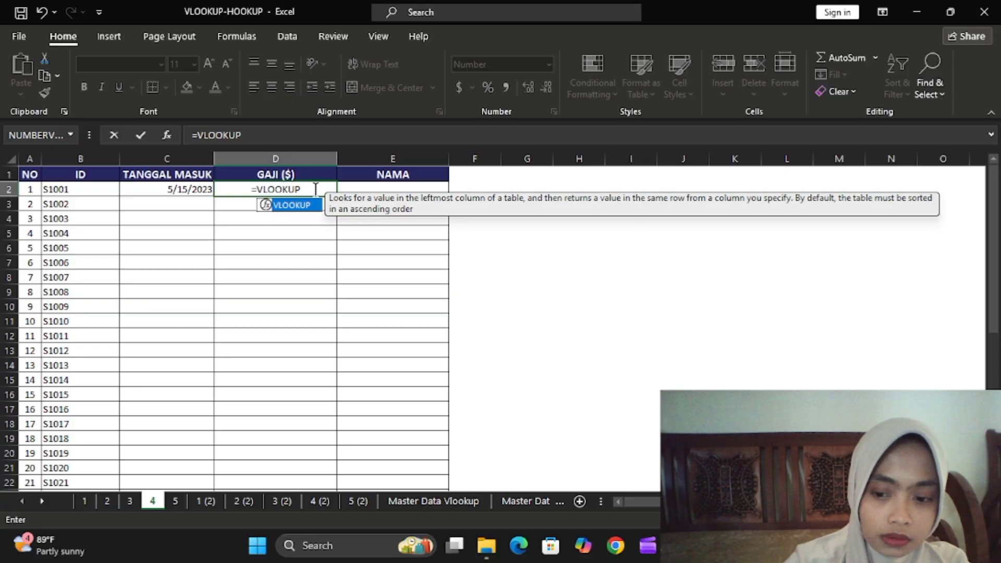
type("(")
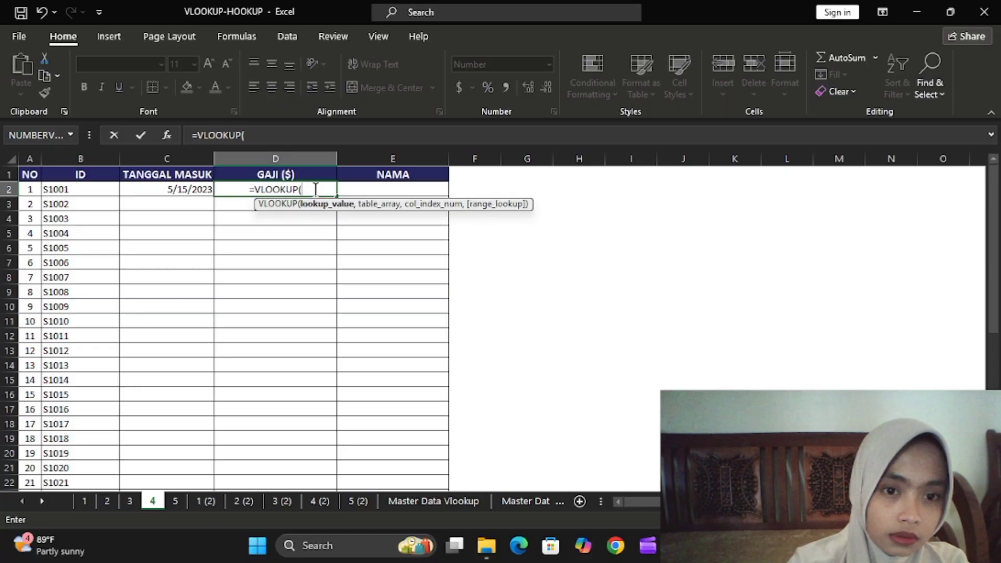
left_click(93, 189)
type(",")
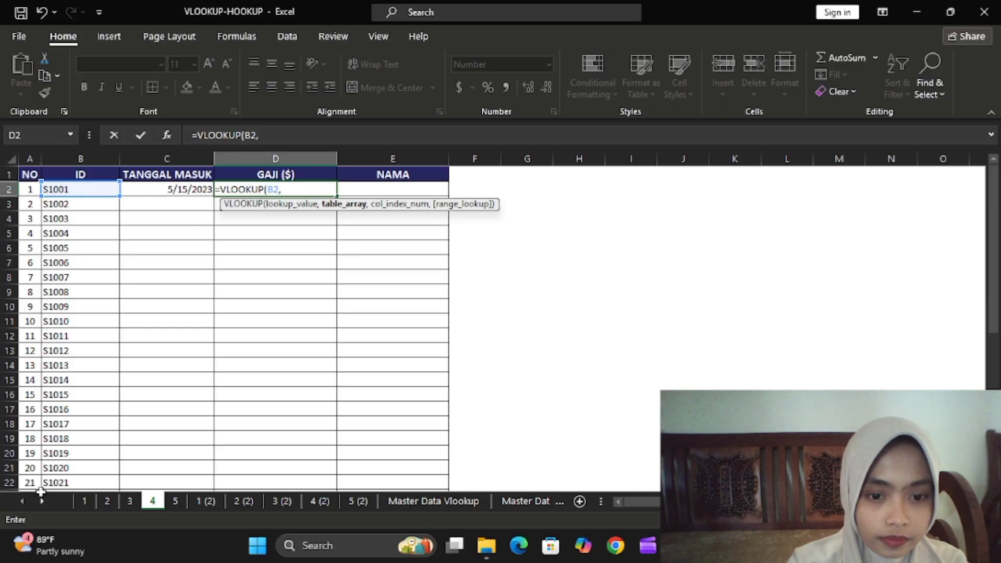
Set the table array of sheet 4's GAJI ($) formula to the absolute range $B$1:$G$41 on the Master Data Vlookup sheet
left_click(426, 496)
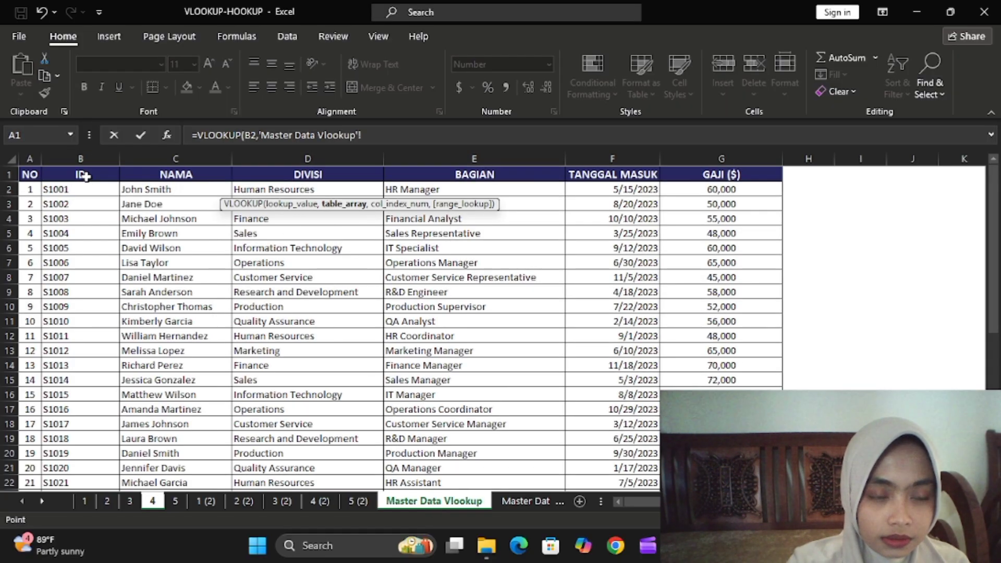
left_click_drag(85, 176, 720, 467)
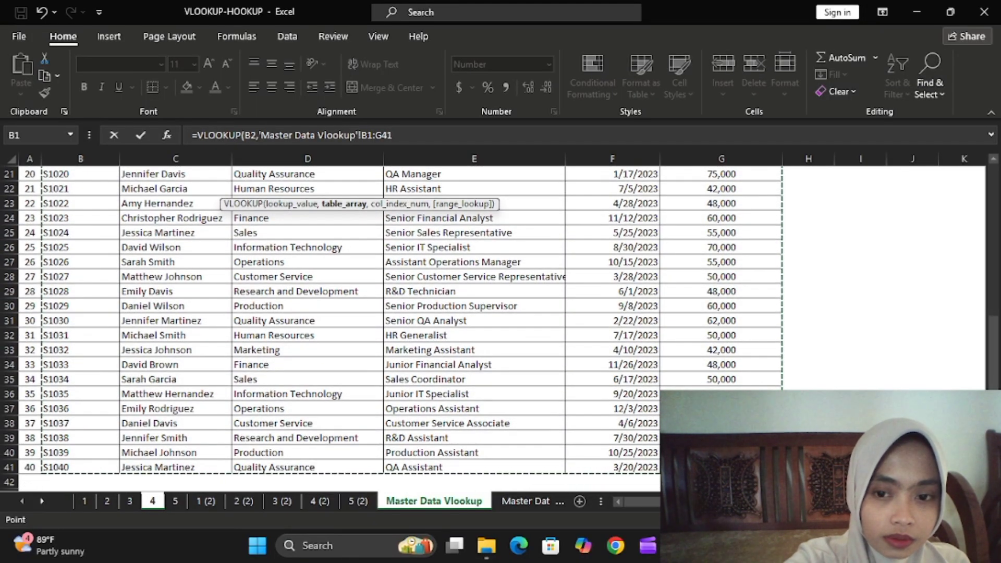
key("F4")
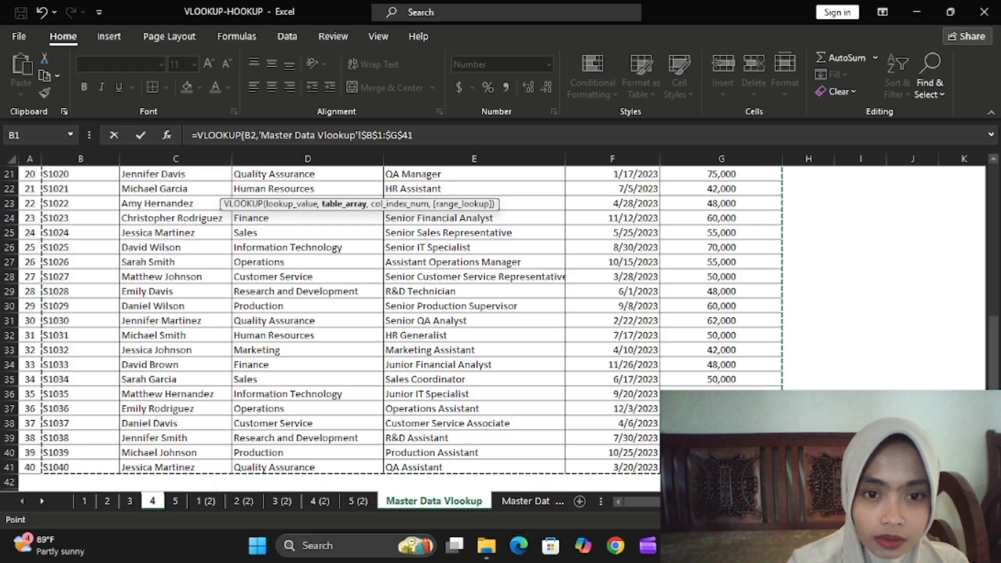
Complete sheet 4's GAJI ($) formula with column index 6 and range lookup 0
scroll(978, 263, "up", 7)
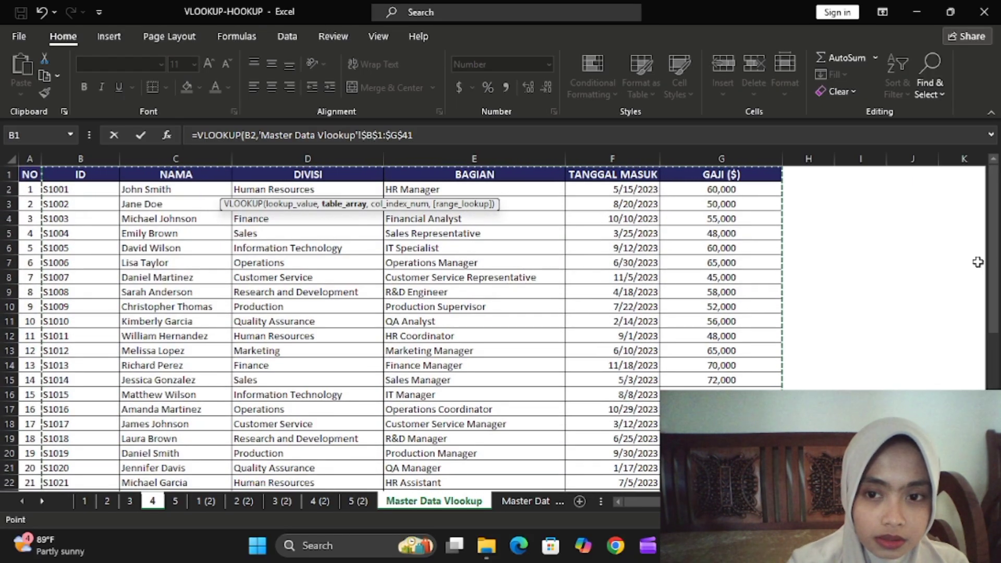
type(",")
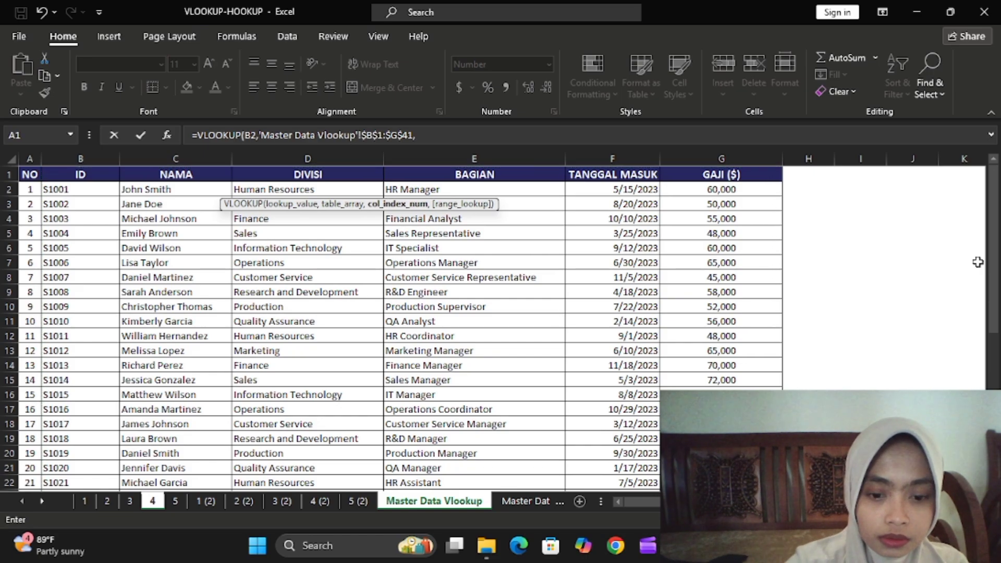
type("6,")
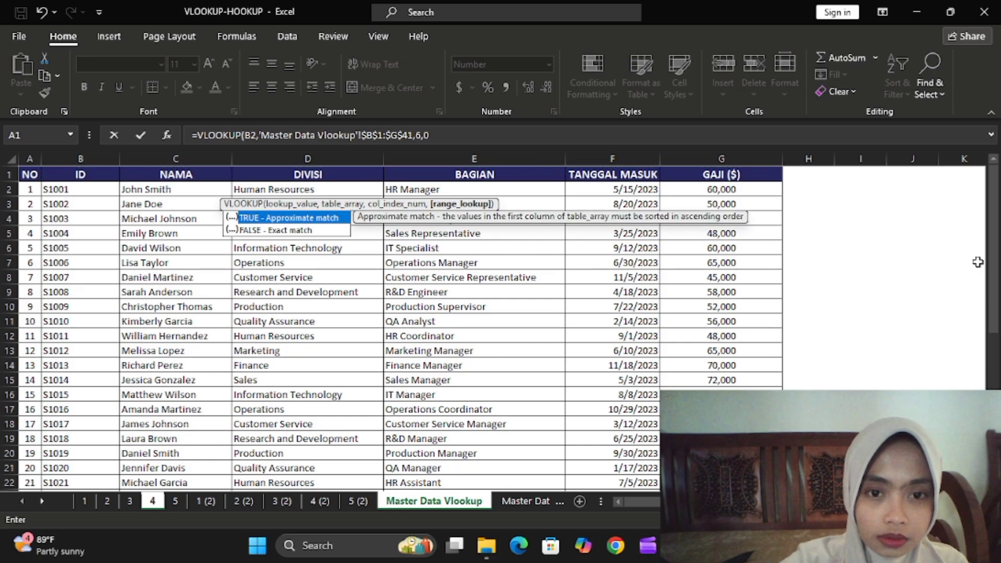
type("0")
key("Return")
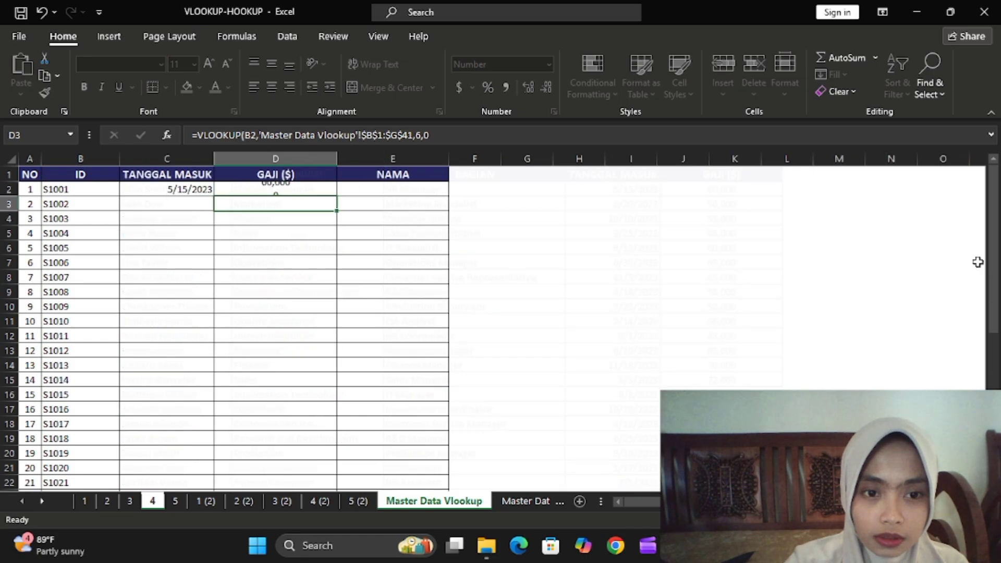
Start a VLOOKUP formula in cell E2 of sheet 4 under NAMA with B2 as lookup value
left_click(412, 190)
type("=")
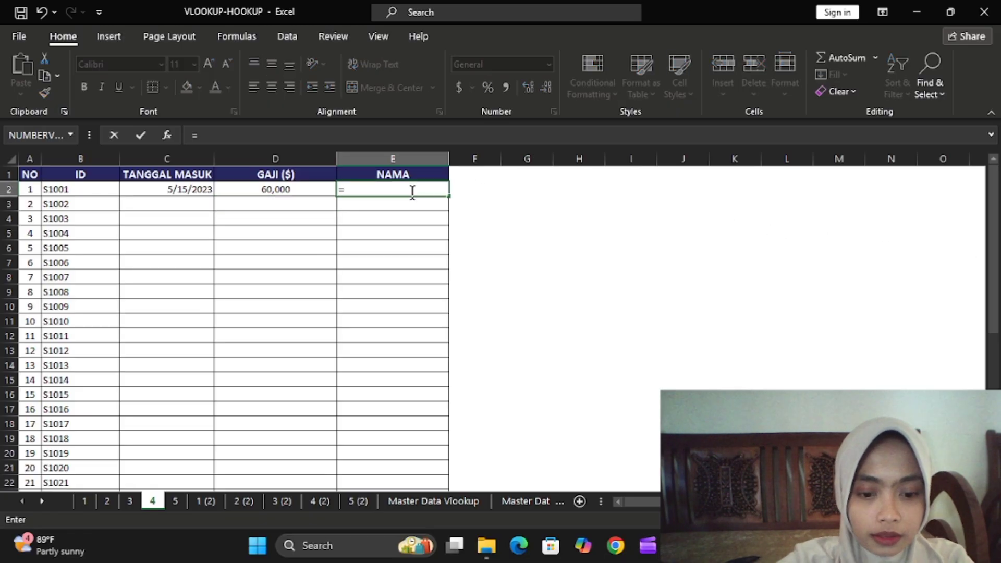
type("VLOOKU")
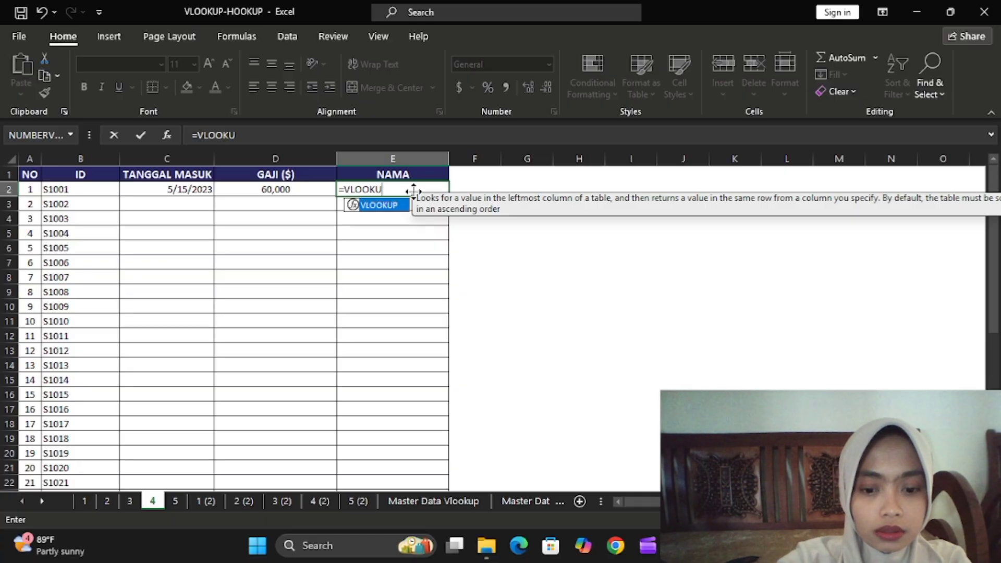
type("P(")
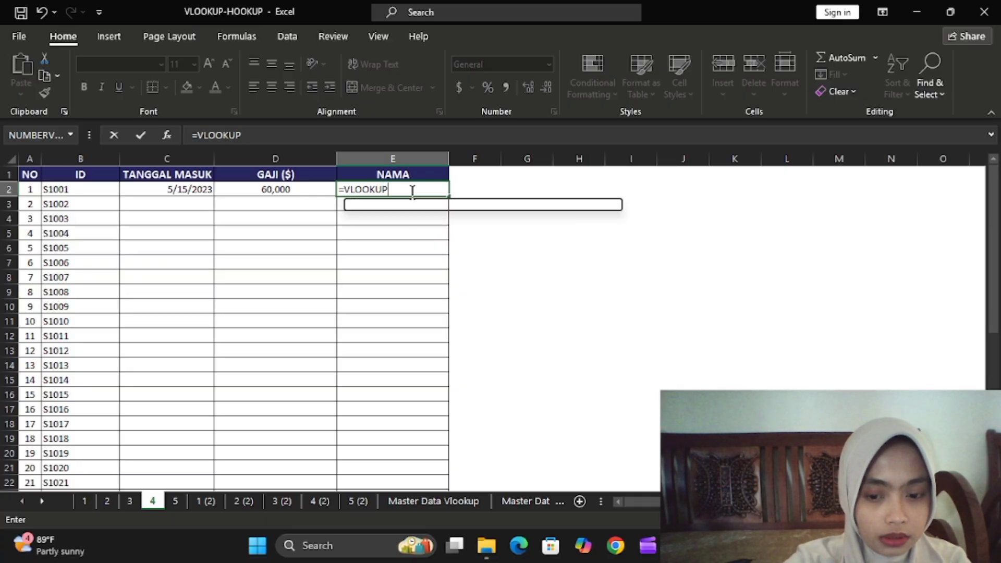
left_click(93, 194)
type(",")
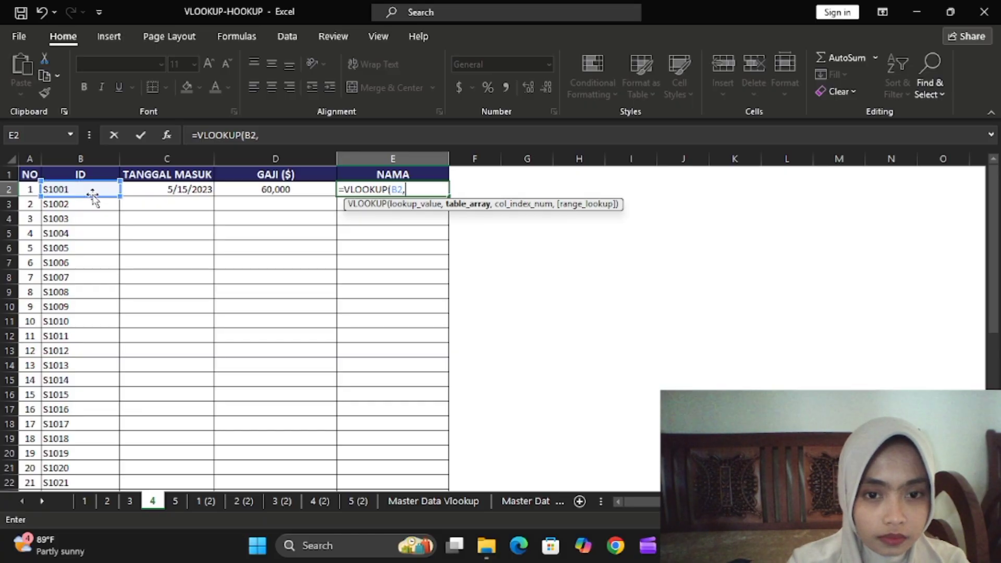
Set the table array of sheet 4's NAMA formula to the absolute range $B$1:$G$41 on the Master Data Vlookup sheet
left_click(471, 497)
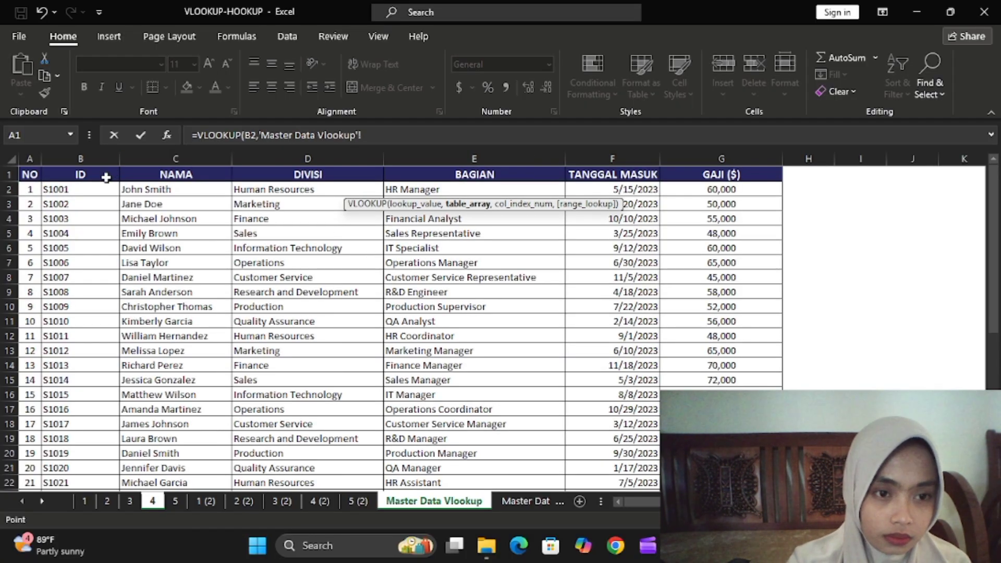
left_click_drag(106, 178, 719, 459)
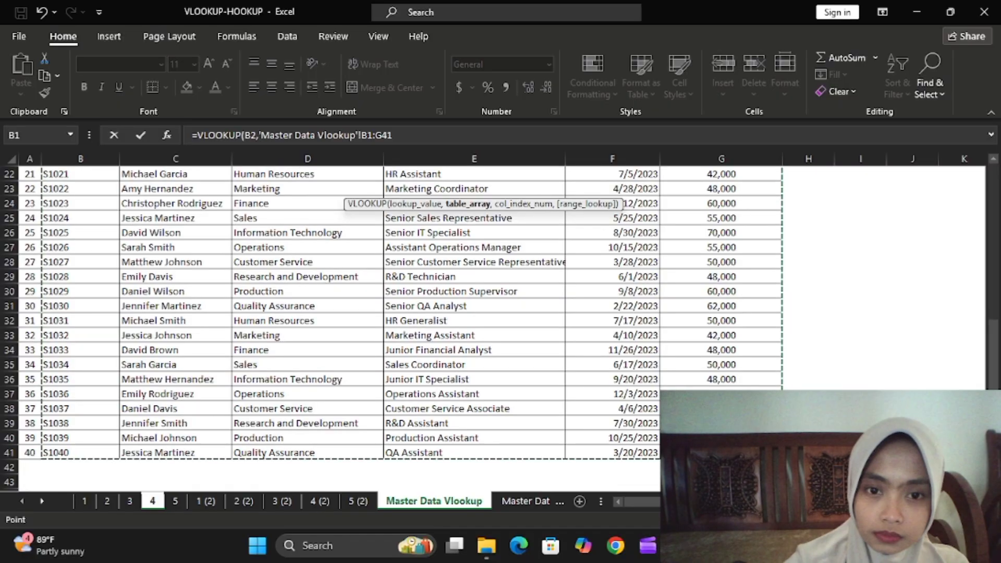
key("F4")
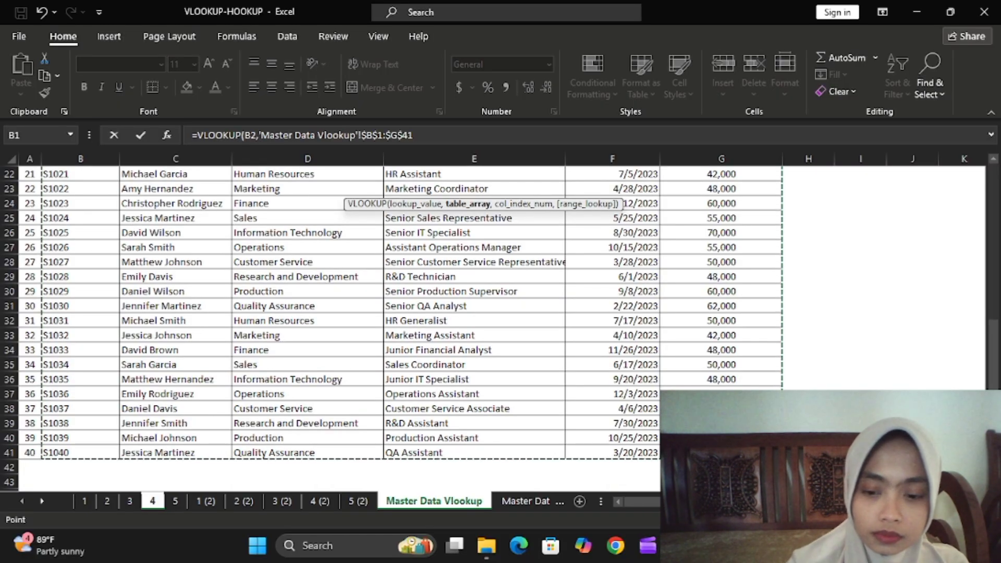
type(",")
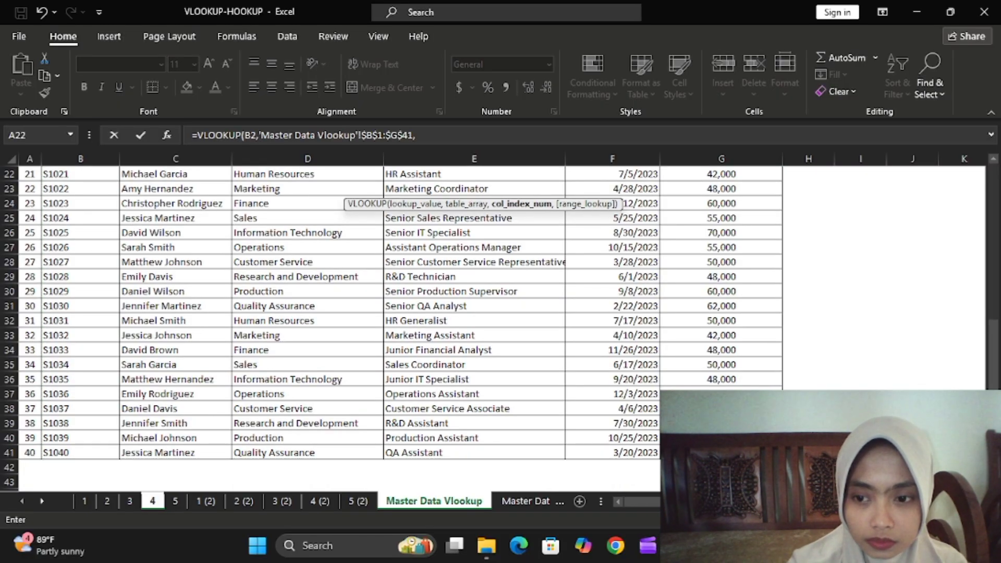
Complete sheet 4's NAMA formula with column index 2 and range lookup 0, and fill the C2:E2 formulas down all ID rows
scroll(307, 313, "up", 7)
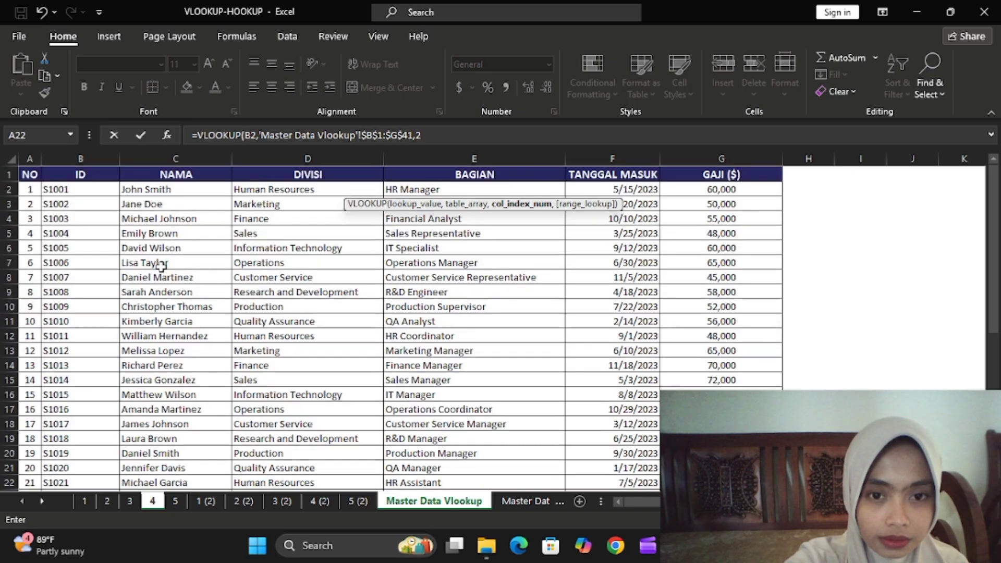
type("2,0")
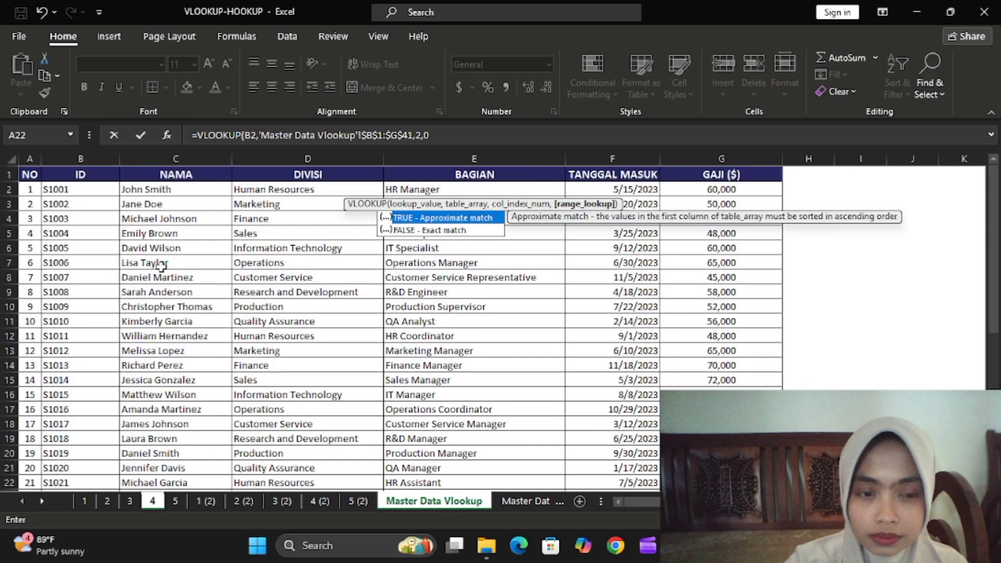
key("Return")
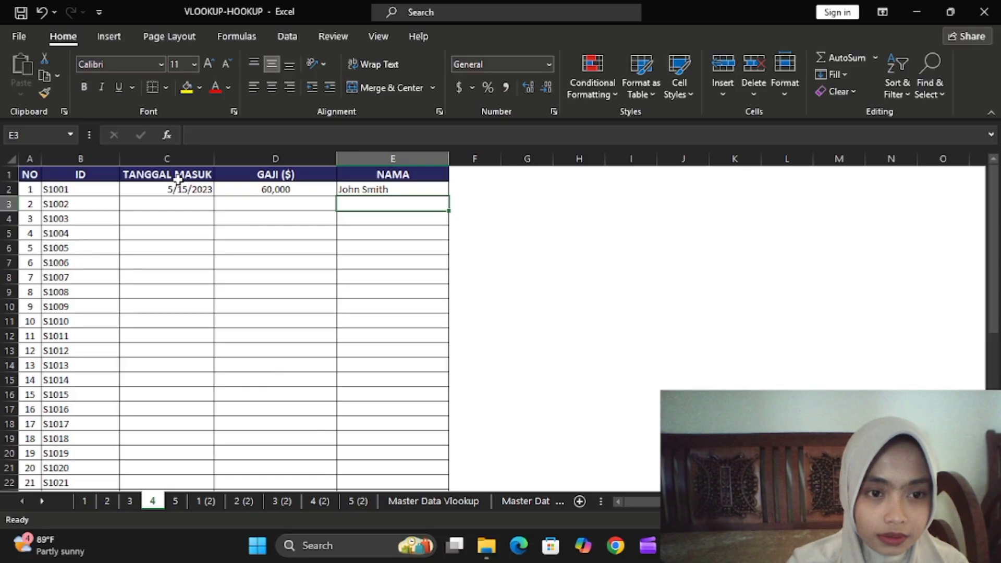
left_click_drag(181, 188, 403, 197)
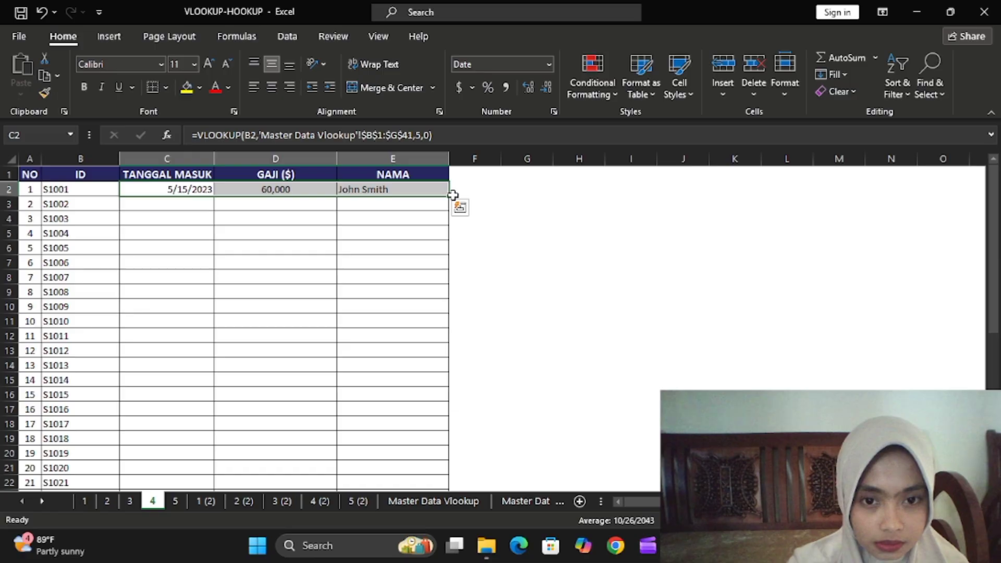
double_click(449, 196)
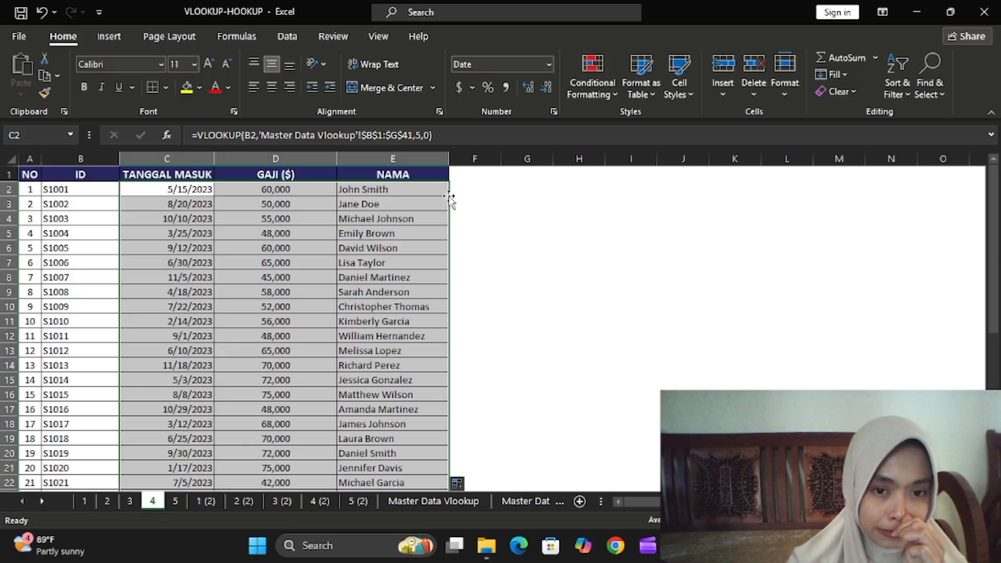
Start a VLOOKUP formula in cell D2 of sheet 5 under BAGIAN with B2 as lookup value
left_click(175, 501)
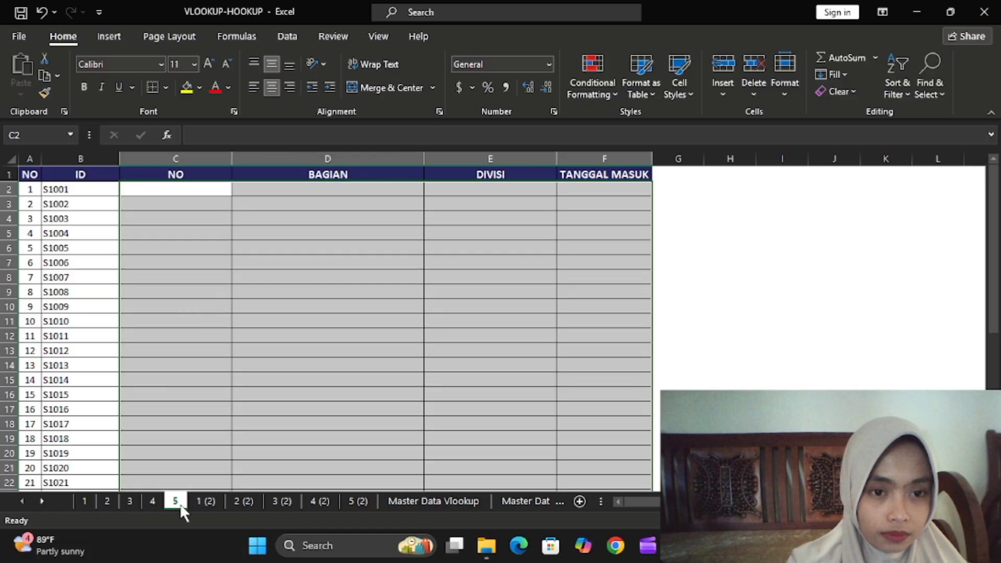
left_click(351, 231)
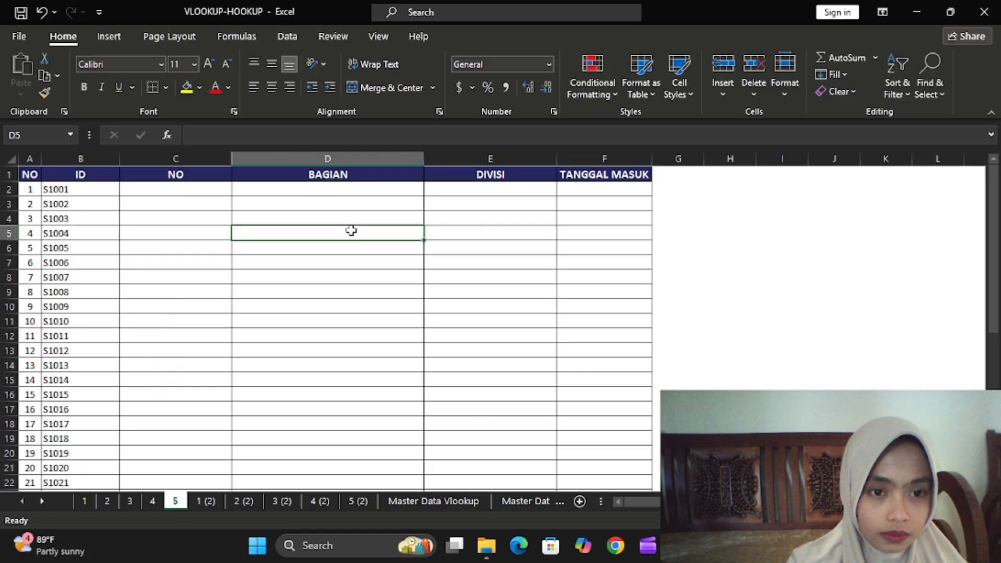
left_click(335, 187)
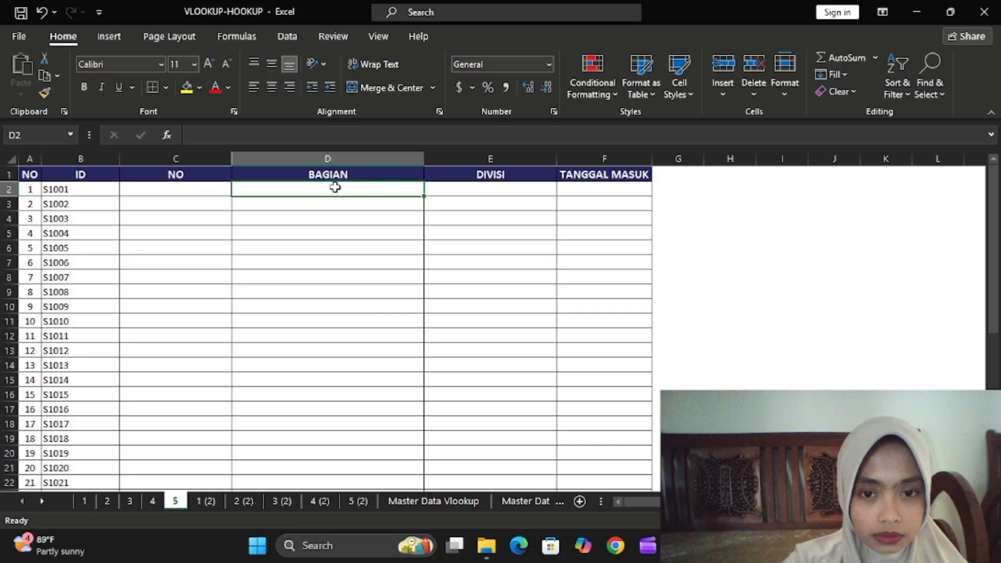
type("=VLOKE")
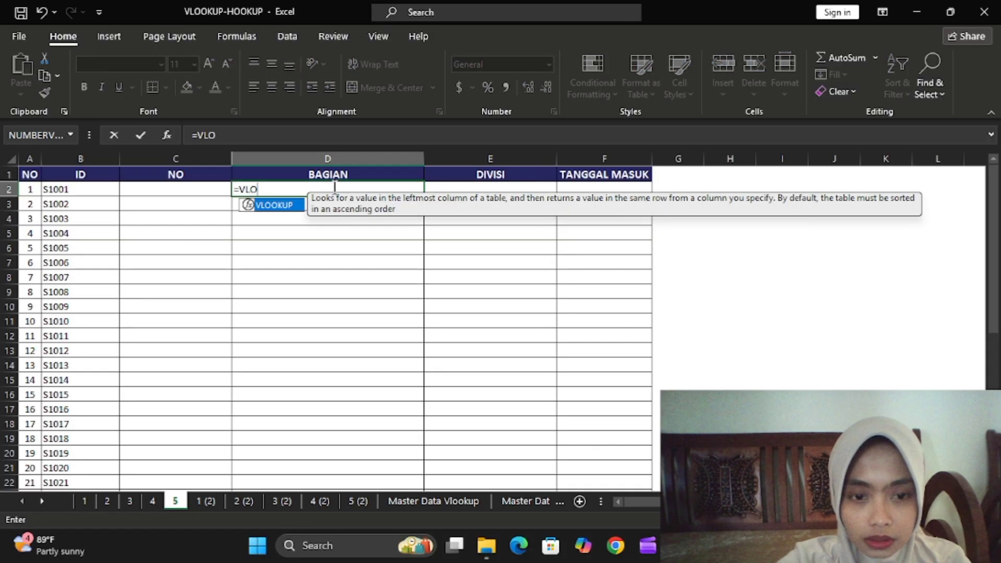
key("BackSpace")
key("BackSpace")
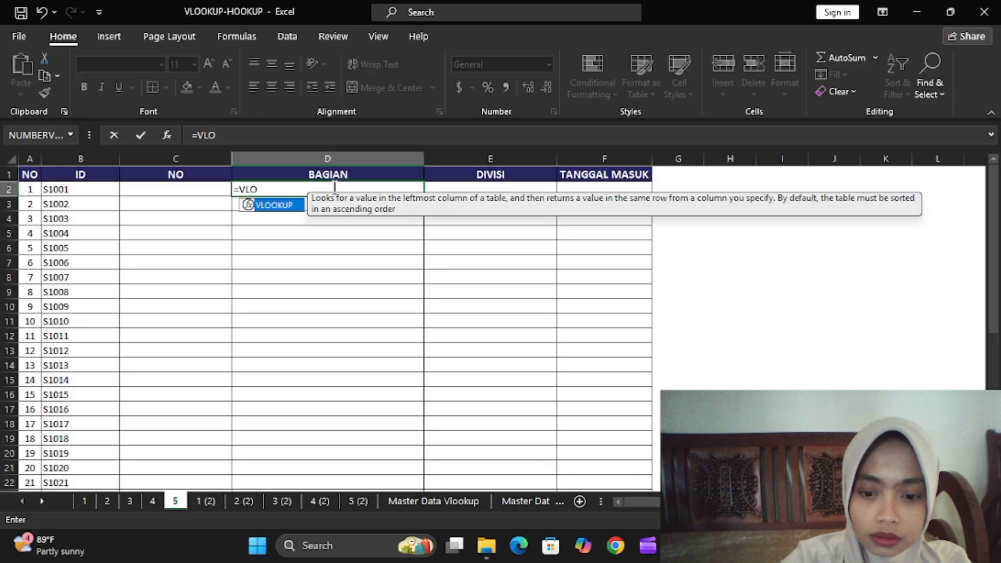
type("OKUP")
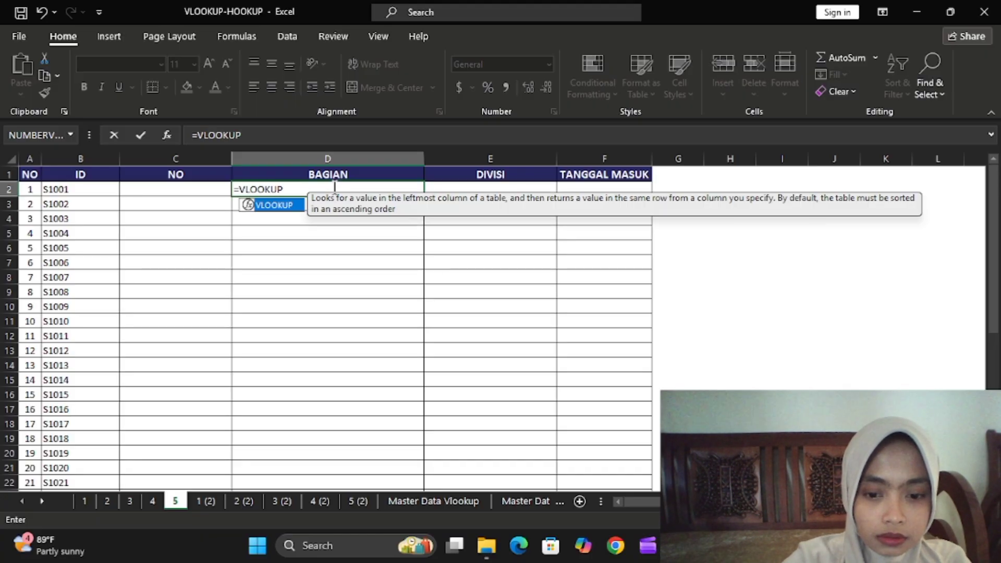
type("(")
left_click(69, 185)
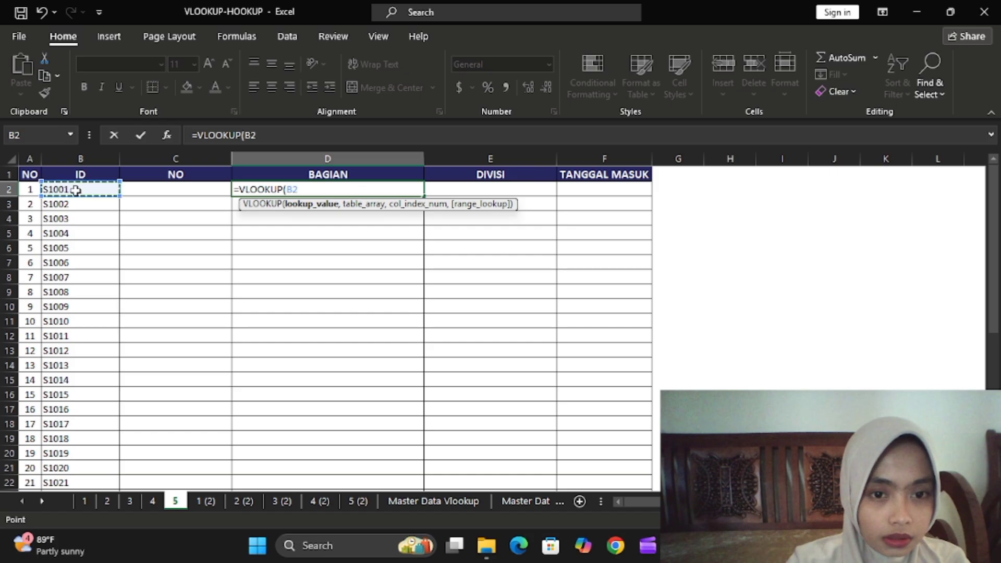
type(",")
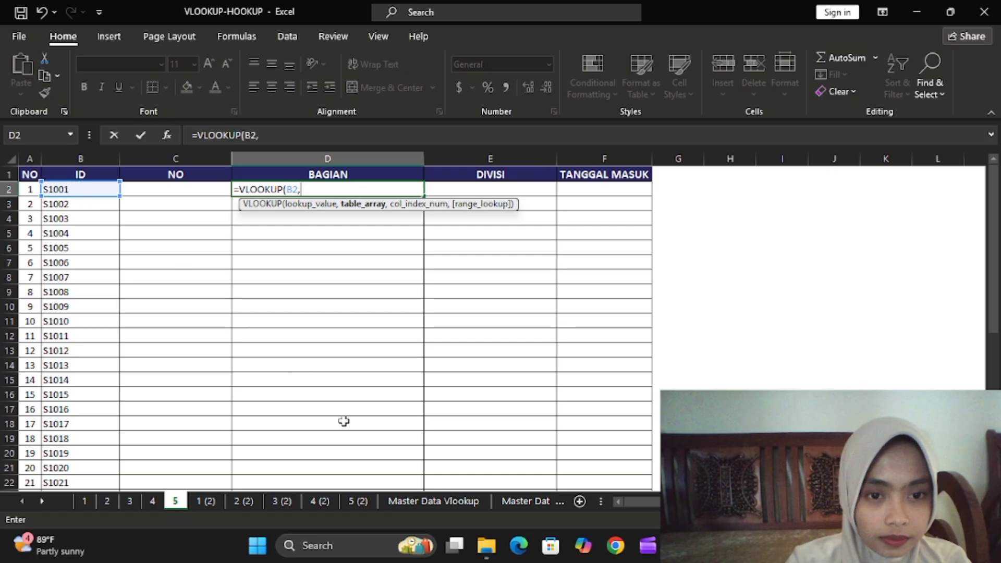
Set the table array of sheet 5's BAGIAN formula to the absolute range $B$1:$G$41 on the Master Data Vlookup sheet
left_click(440, 498)
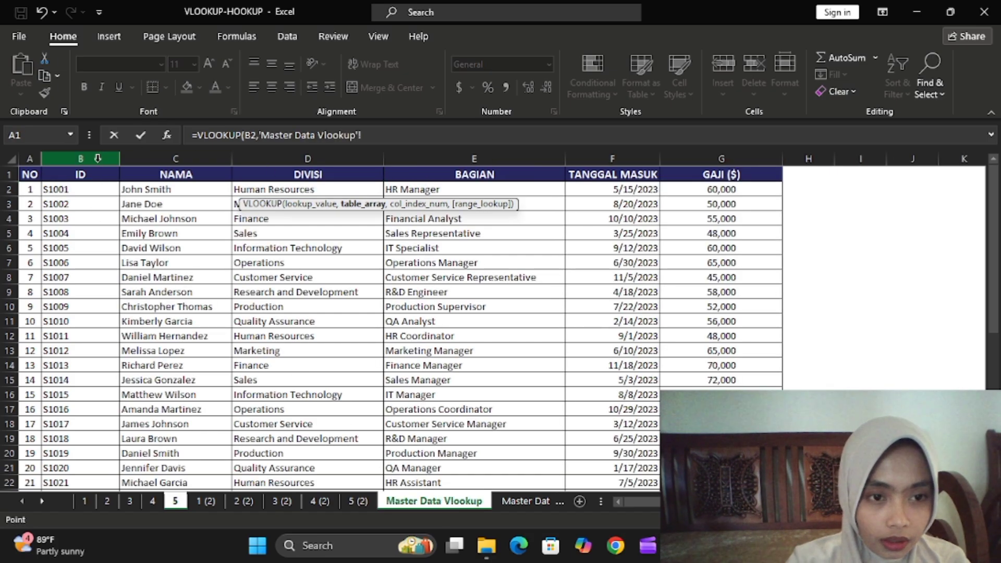
left_click_drag(93, 180, 720, 467)
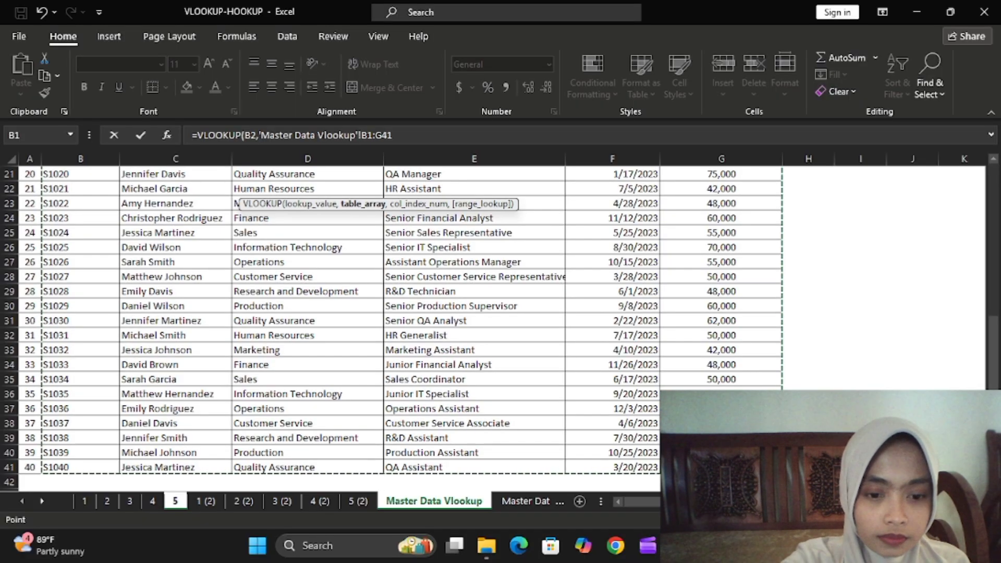
key("F4")
type(",")
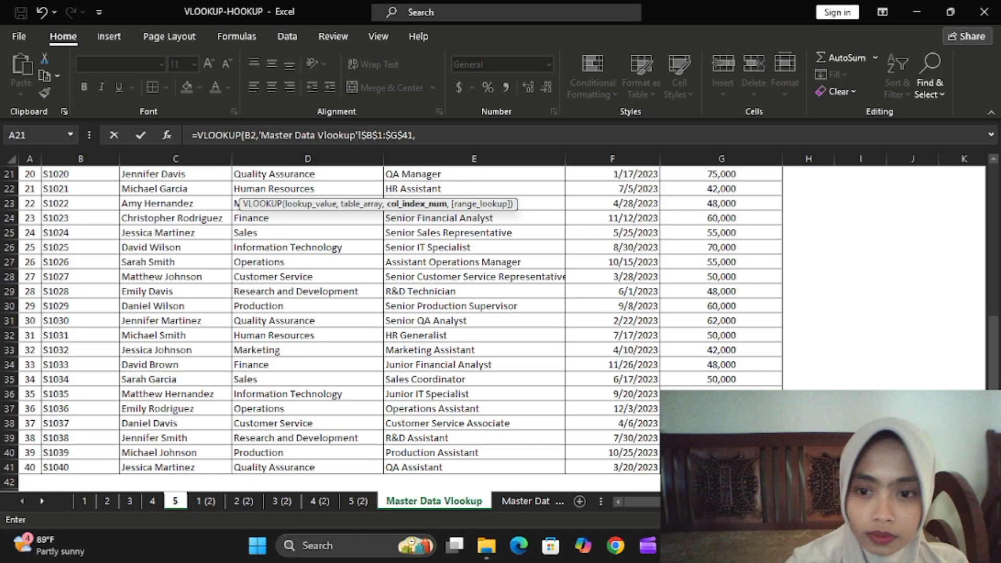
Complete sheet 5's BAGIAN formula with column index 4 and range lookup 0
scroll(970, 266, "up", 7)
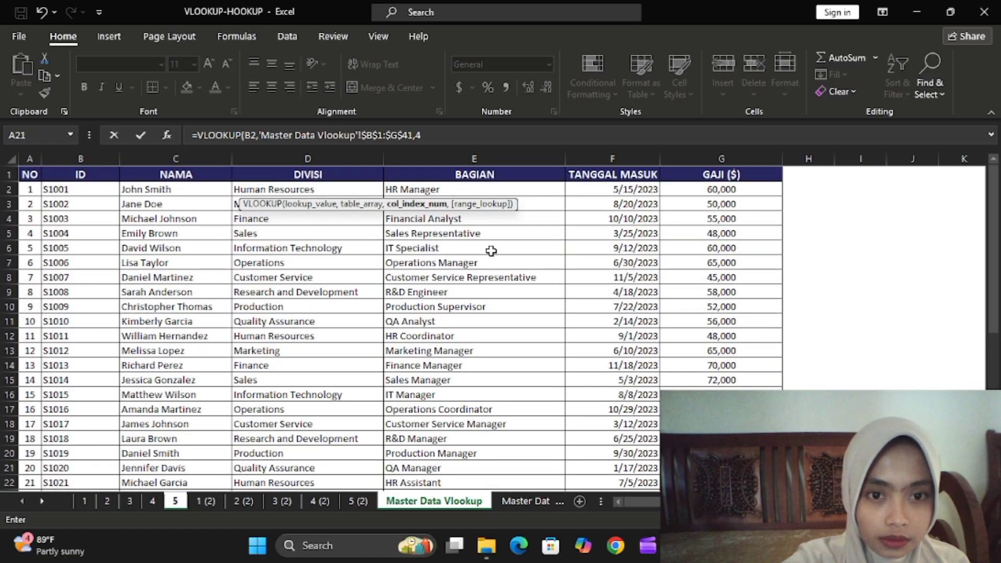
type(",0")
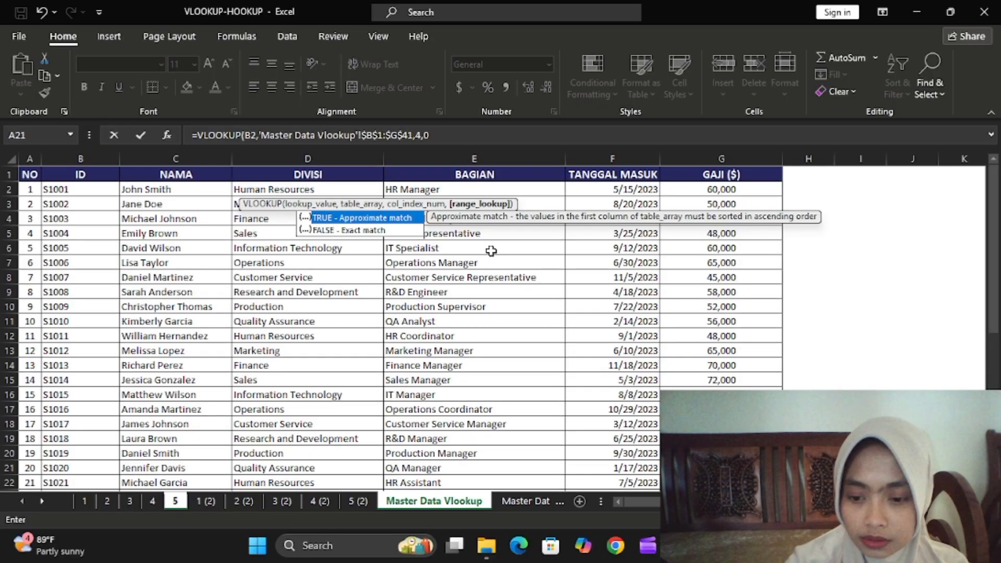
key("Return")
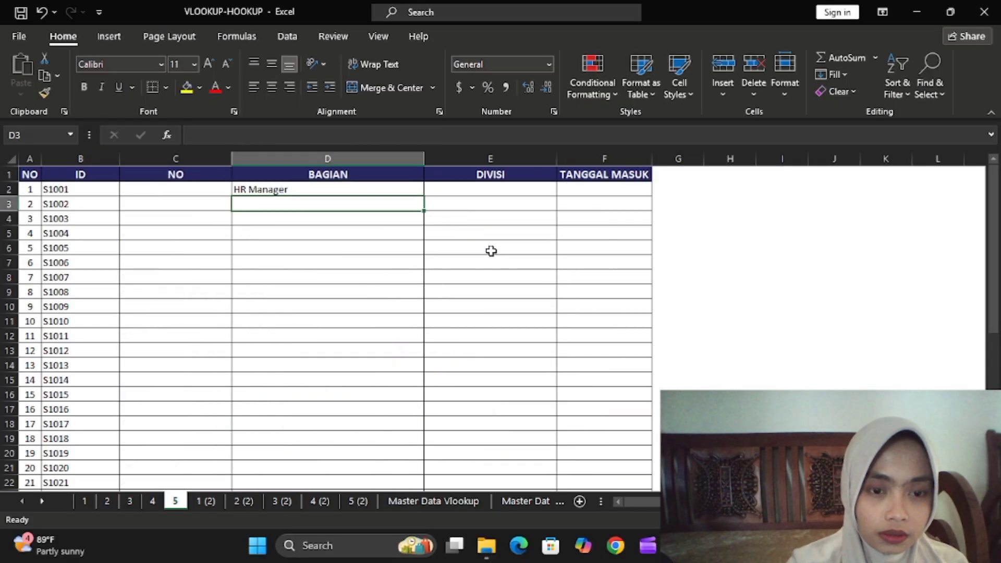
Start a VLOOKUP formula in cell E2 of sheet 5 under DIVISI with B2 as lookup value
left_click(486, 188)
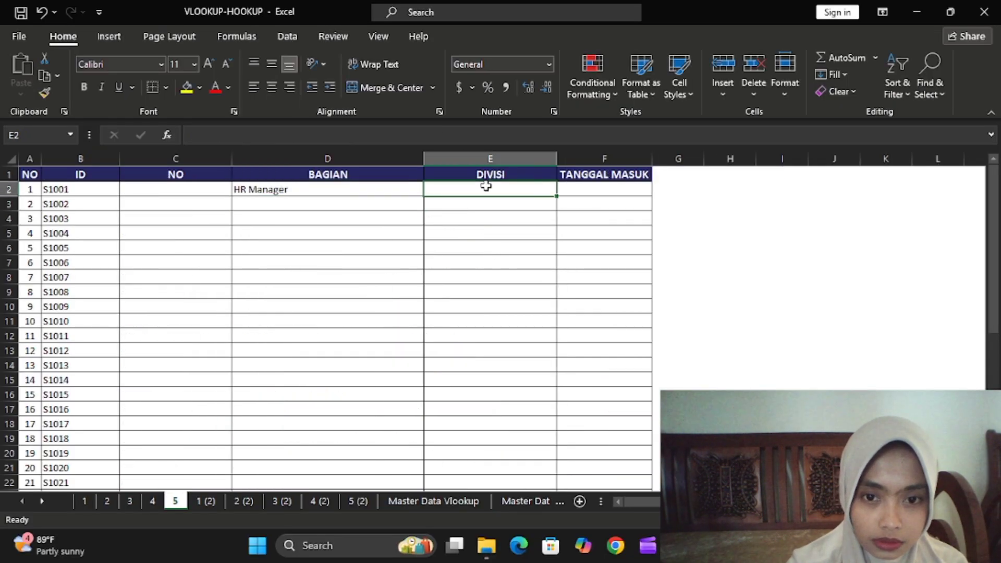
type("=VLOK")
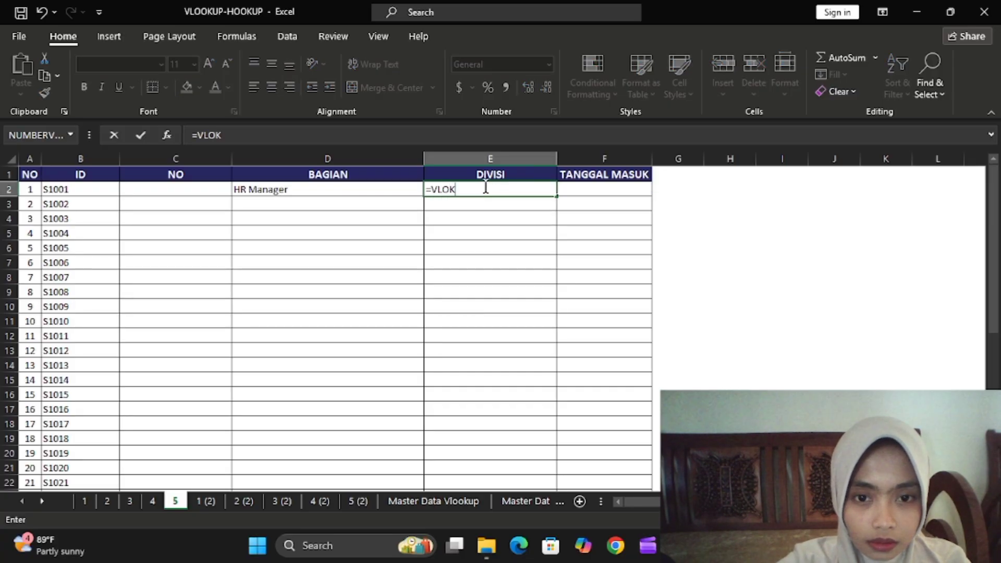
key("BackSpace")
type("OKUP")
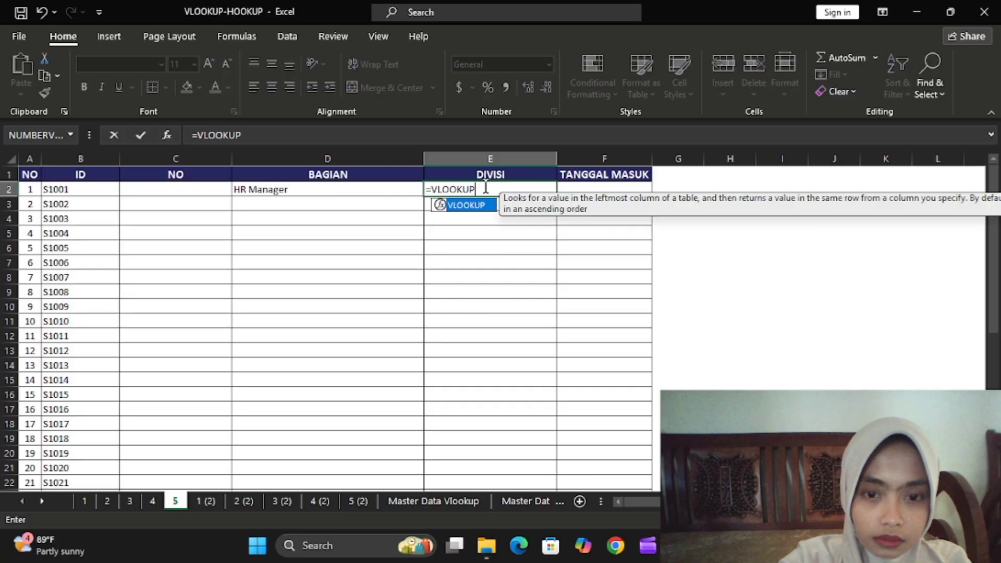
type("(")
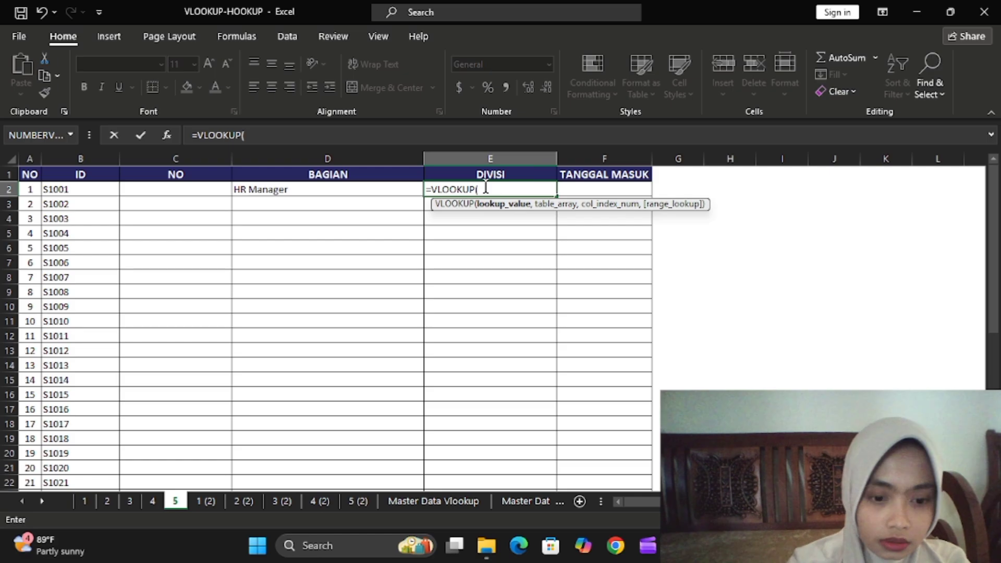
left_click(114, 185)
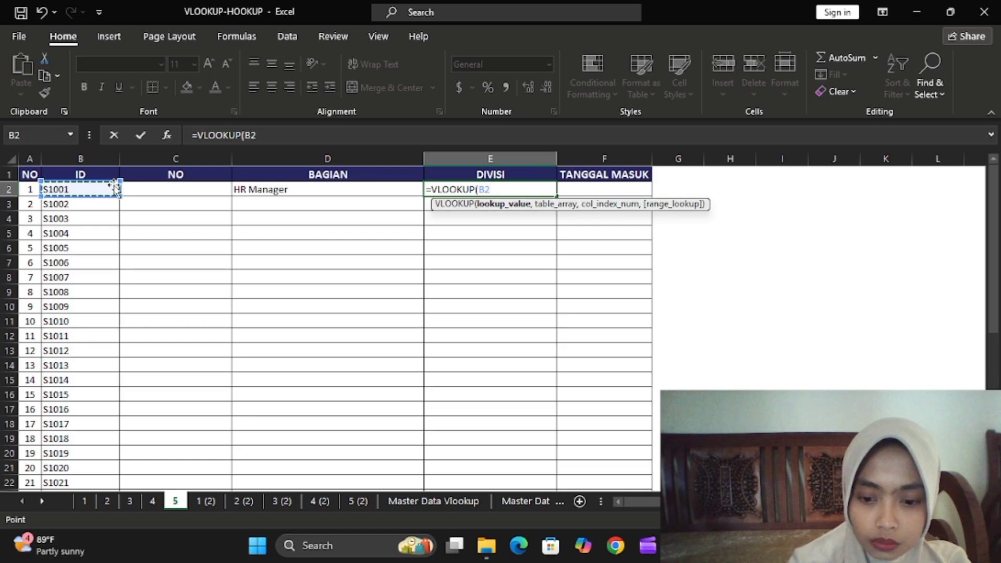
type(",")
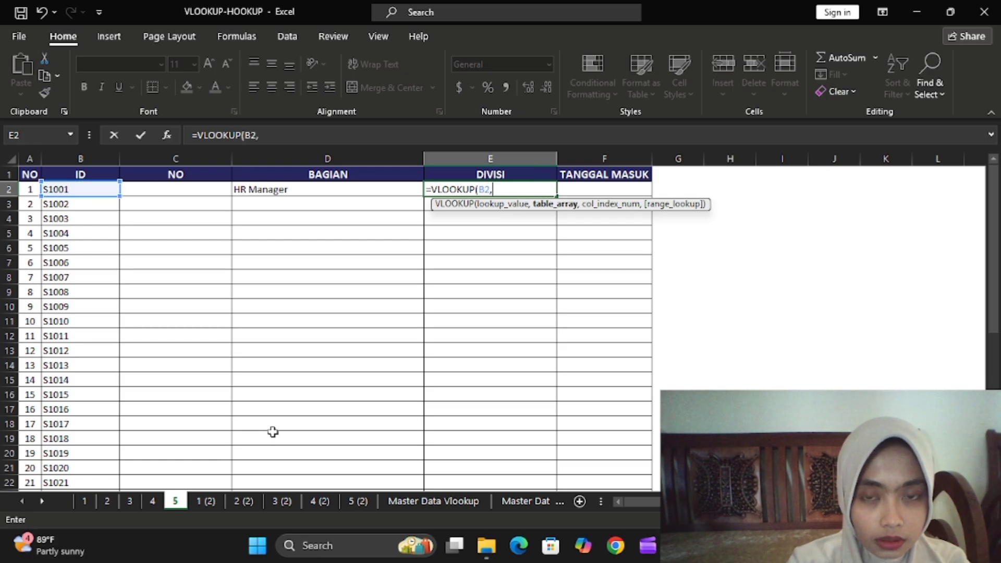
Set the table array of sheet 5's DIVISI formula to the absolute range $B$1:$G$41 on the Master Data Vlookup sheet
left_click(413, 499)
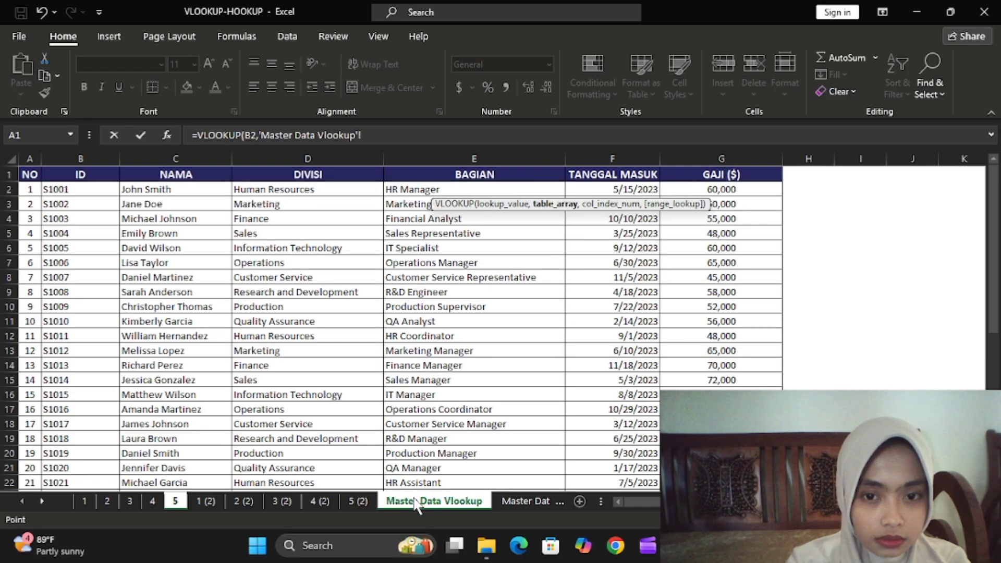
left_click_drag(49, 180, 719, 438)
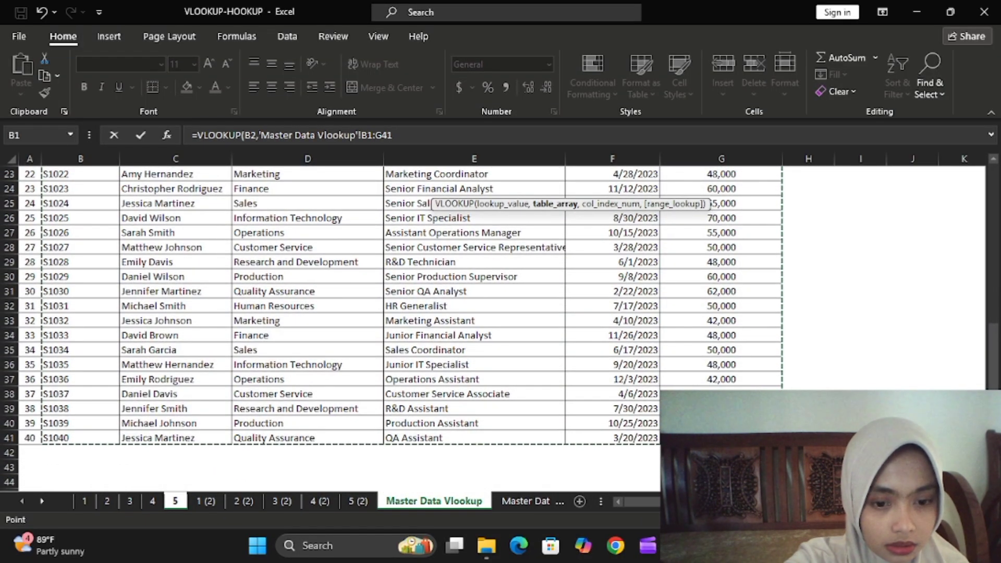
key("F4")
type(",")
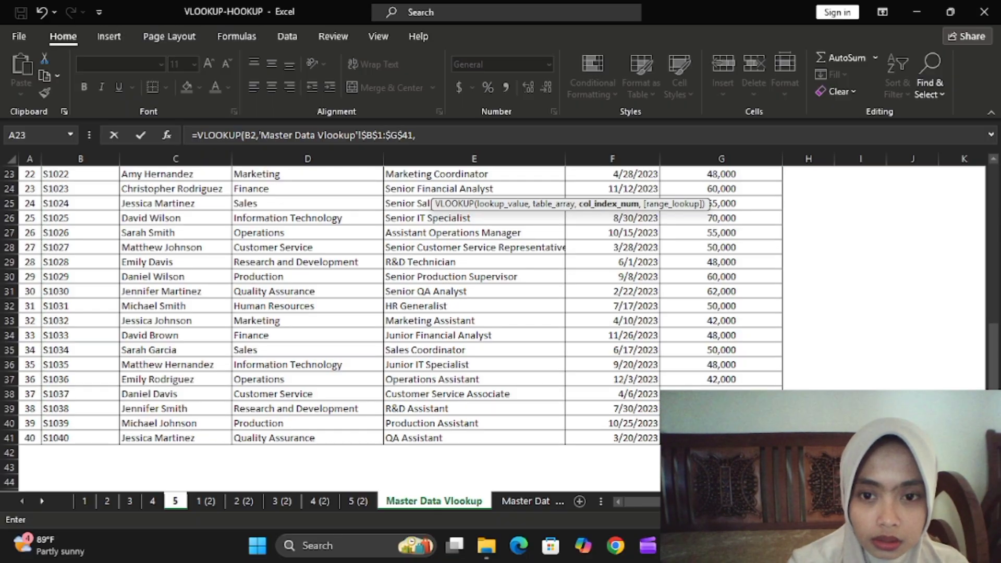
Complete sheet 5's DIVISI formula with column index 3 and range lookup 0
left_click(995, 271)
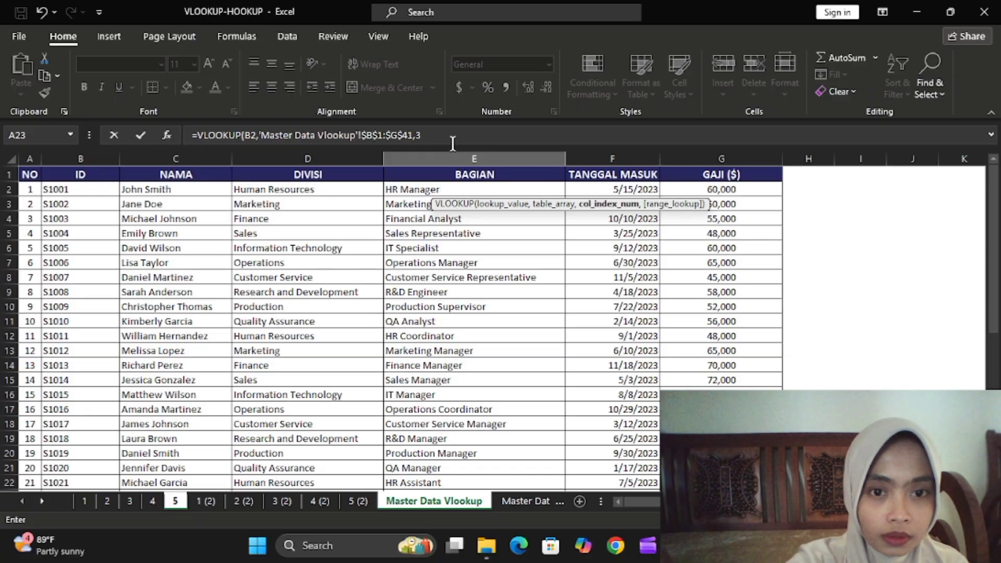
type(",0")
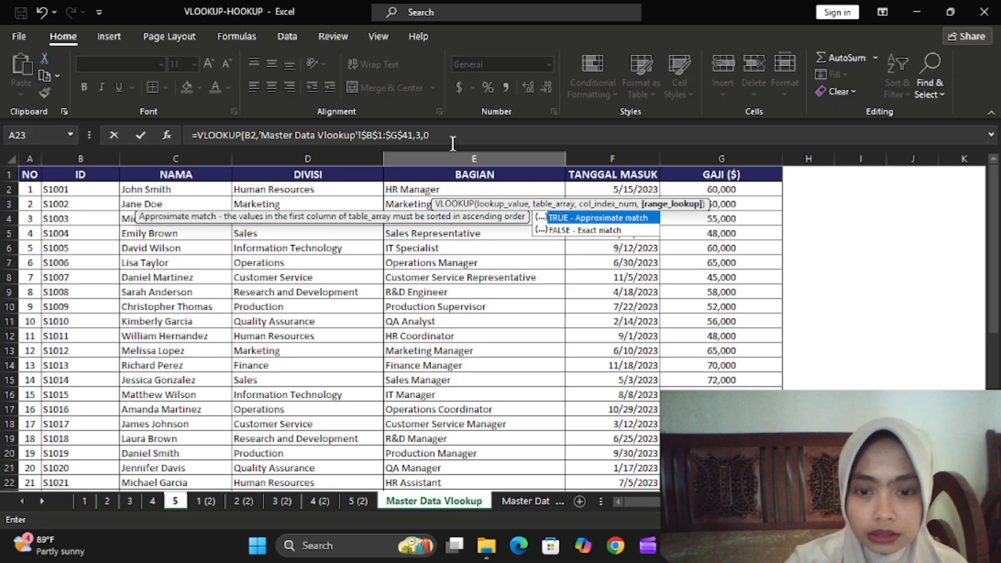
key("Return")
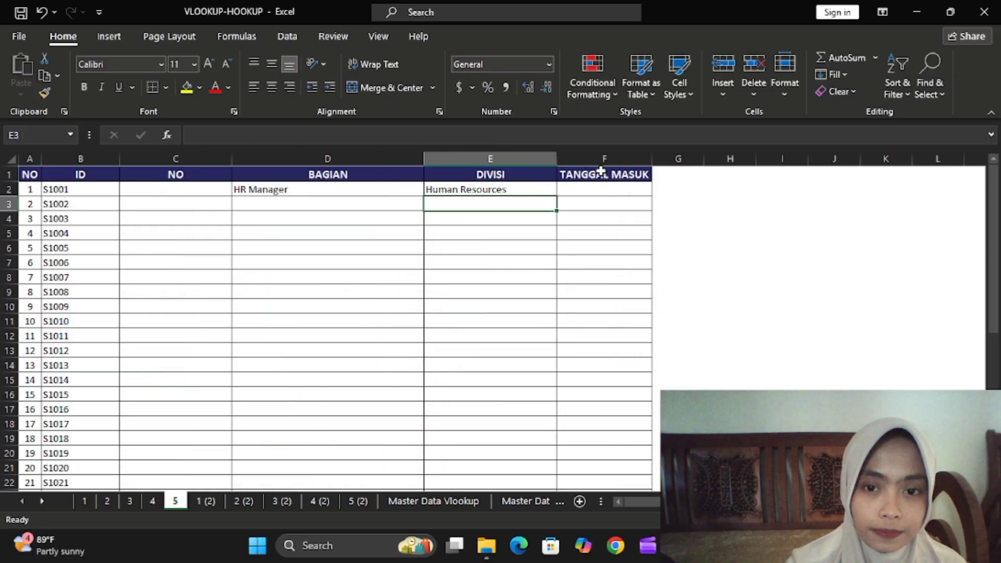
Start a VLOOKUP formula in cell F2 of sheet 5 under TANGGAL MASUK with B2 as lookup value
left_click(605, 188)
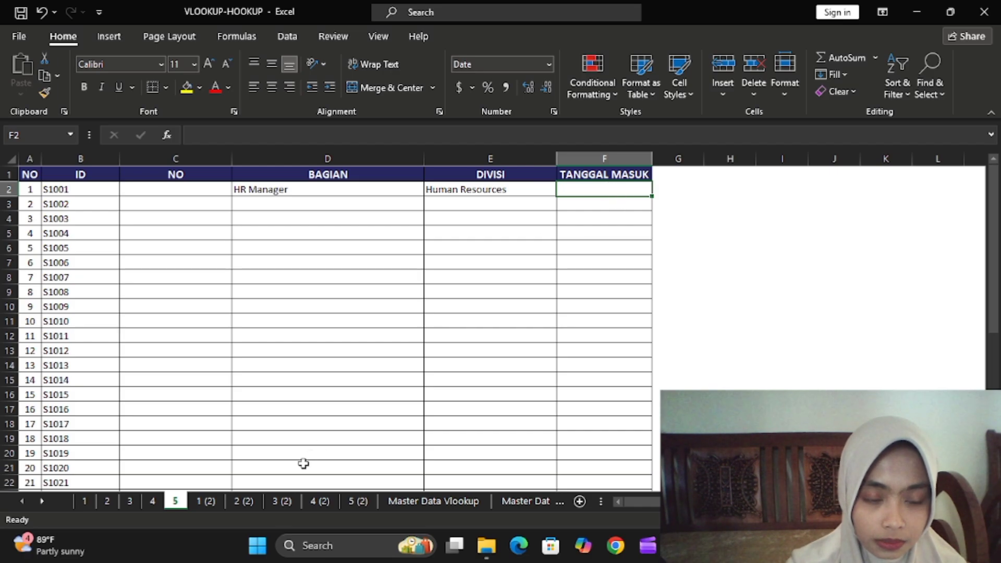
left_click(153, 501)
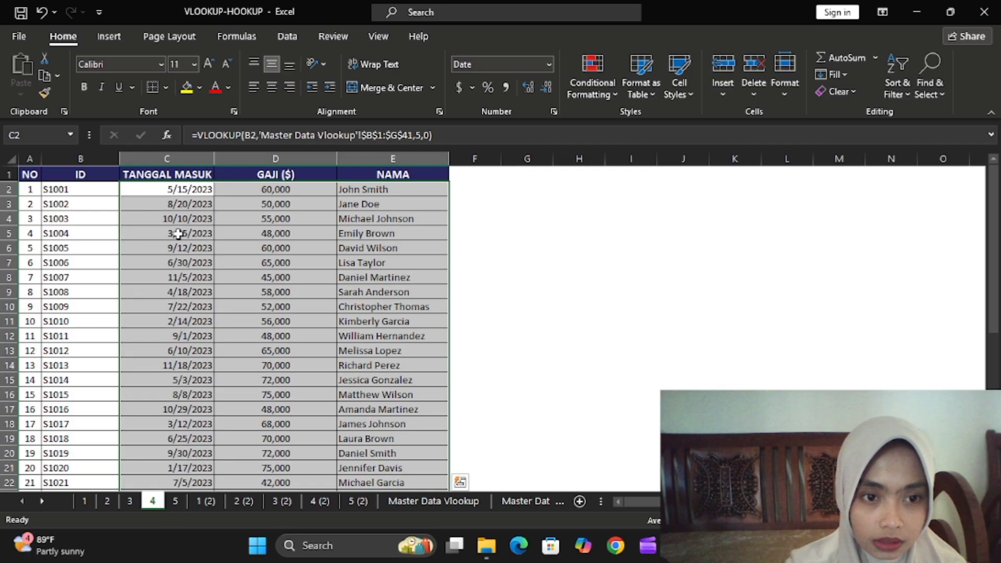
left_click(175, 502)
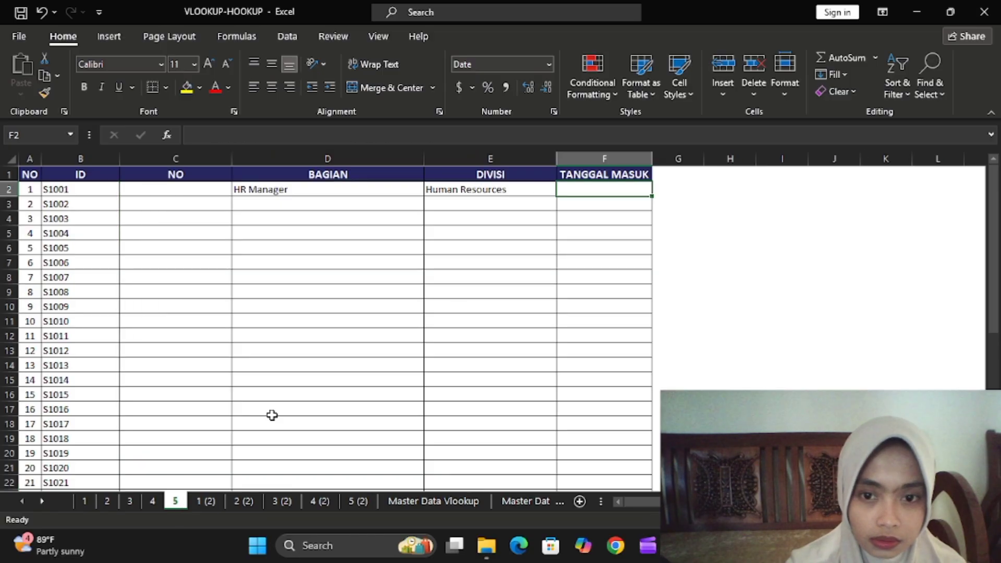
type("=VLOKK")
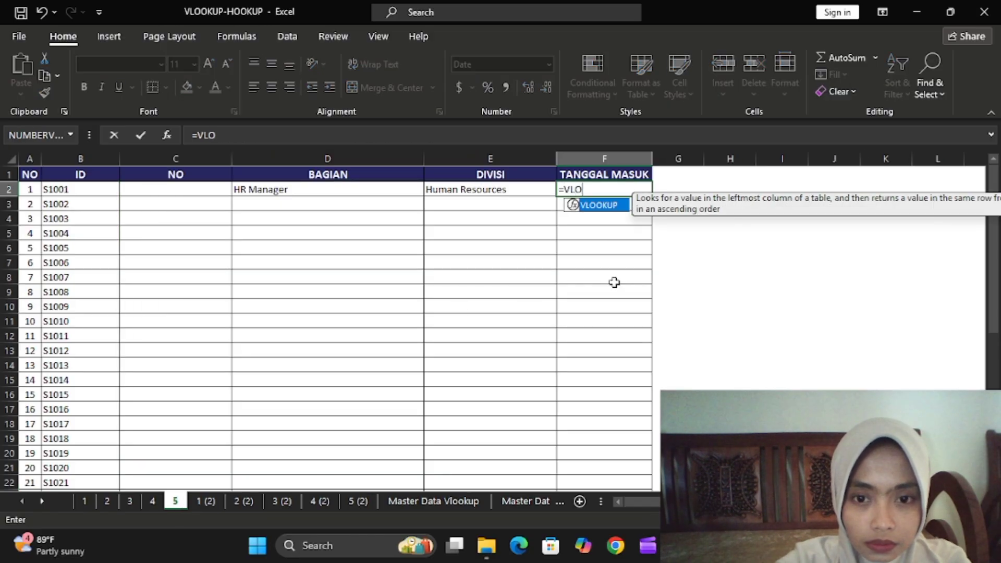
key("BackSpace")
key("BackSpace")
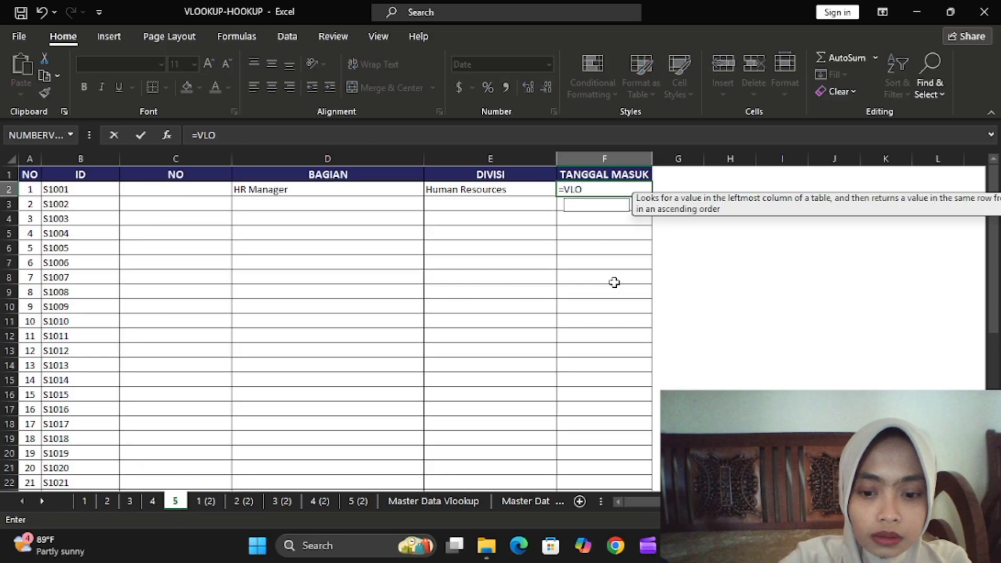
type("OKUP")
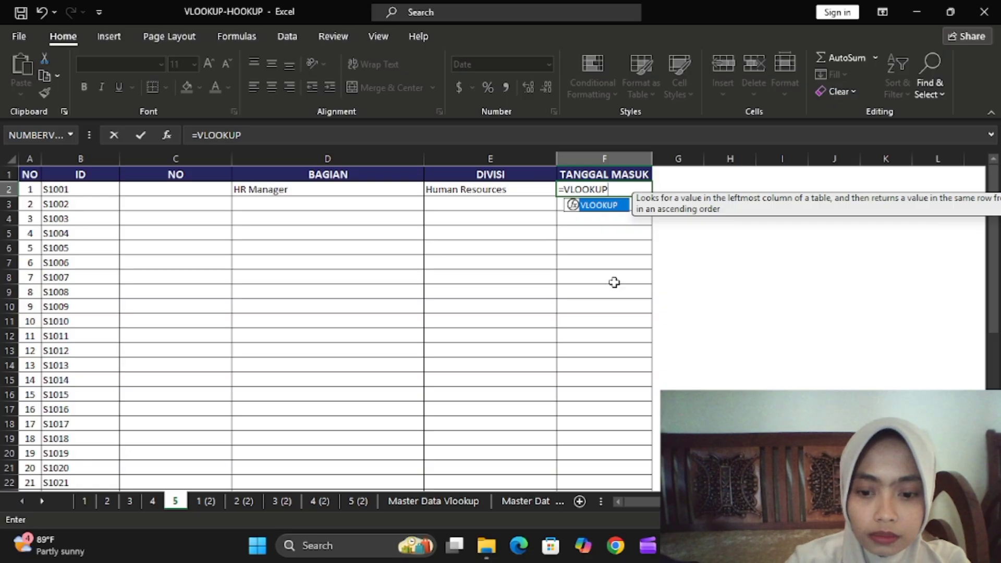
type("(")
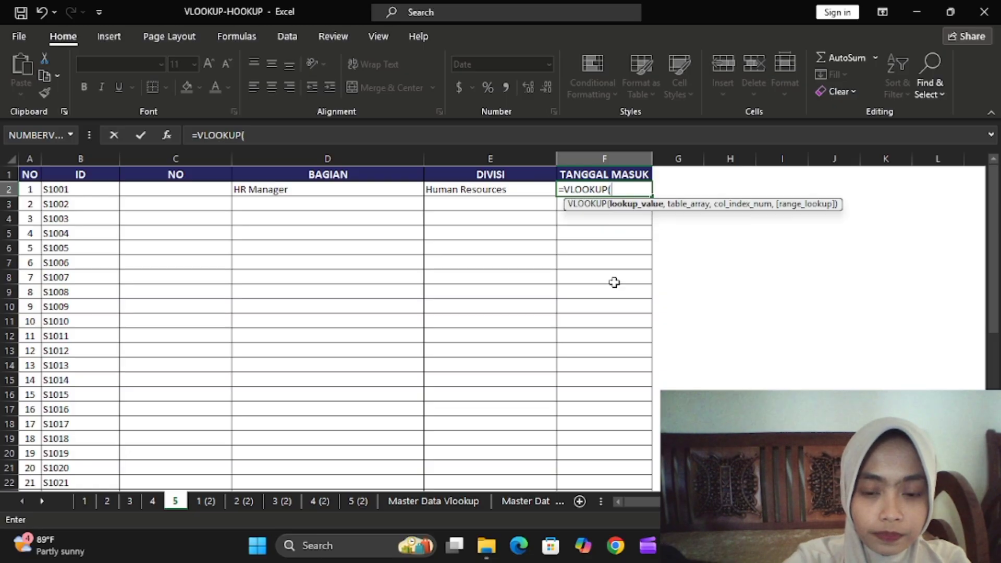
left_click(98, 187)
type(",")
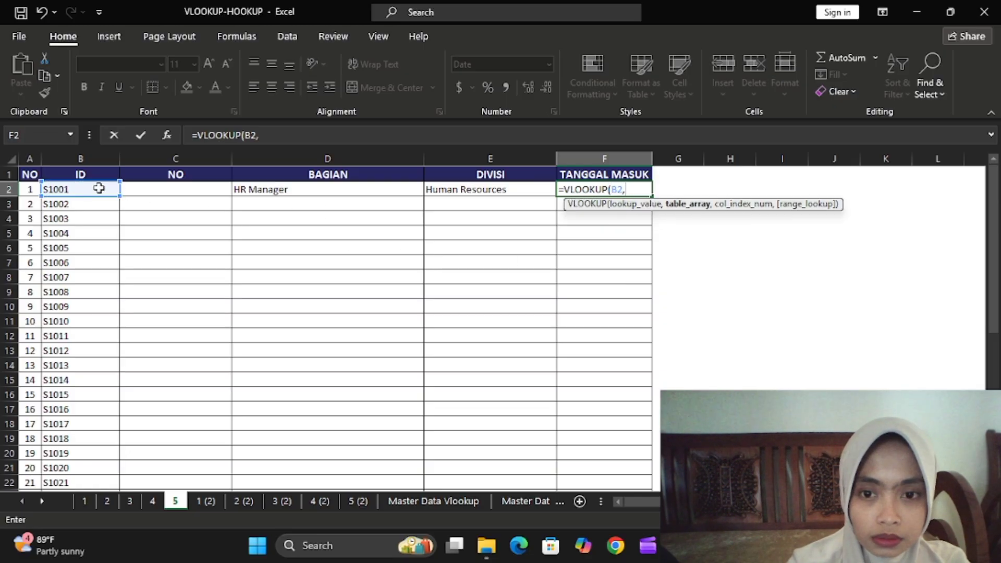
Set the table array of sheet 5's TANGGAL MASUK formula to the absolute range $B$1:$G$41 on the Master Data Vlookup sheet
left_click(434, 503)
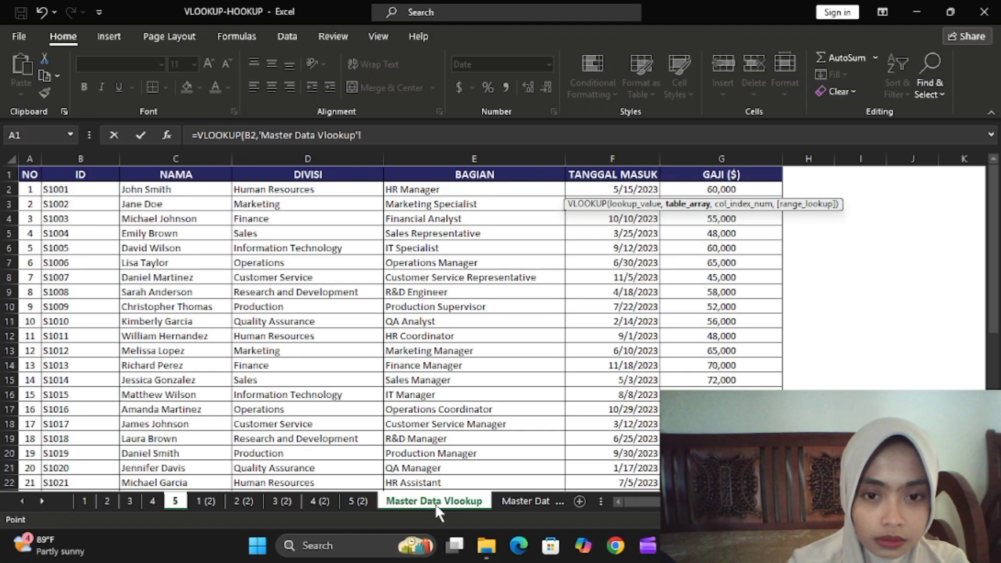
left_click_drag(96, 178, 722, 453)
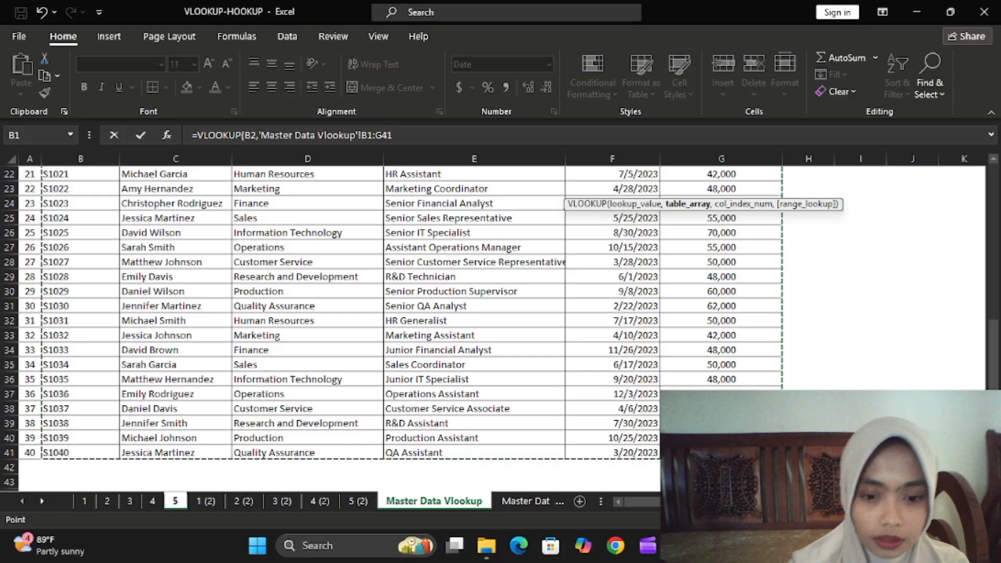
key("F4")
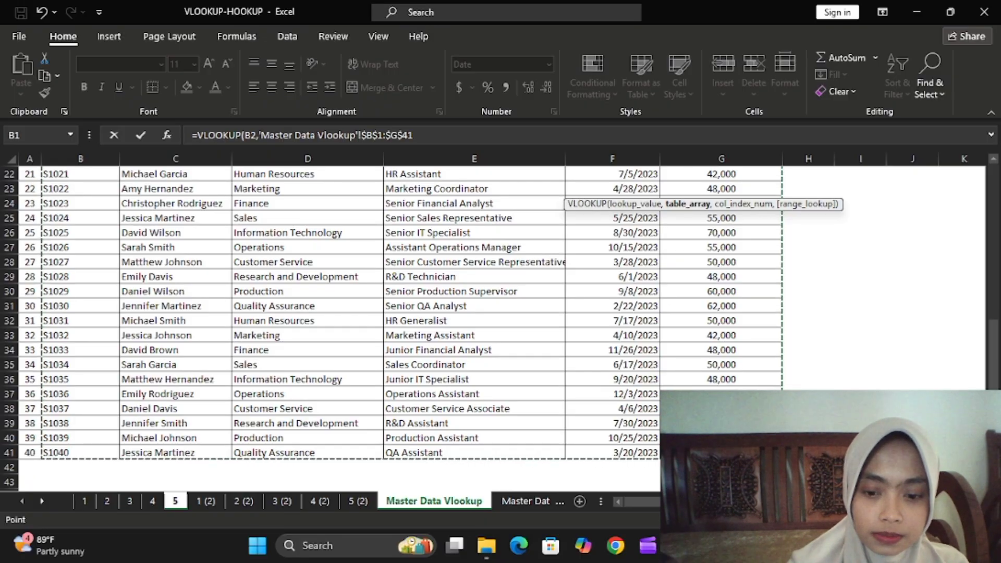
type(",")
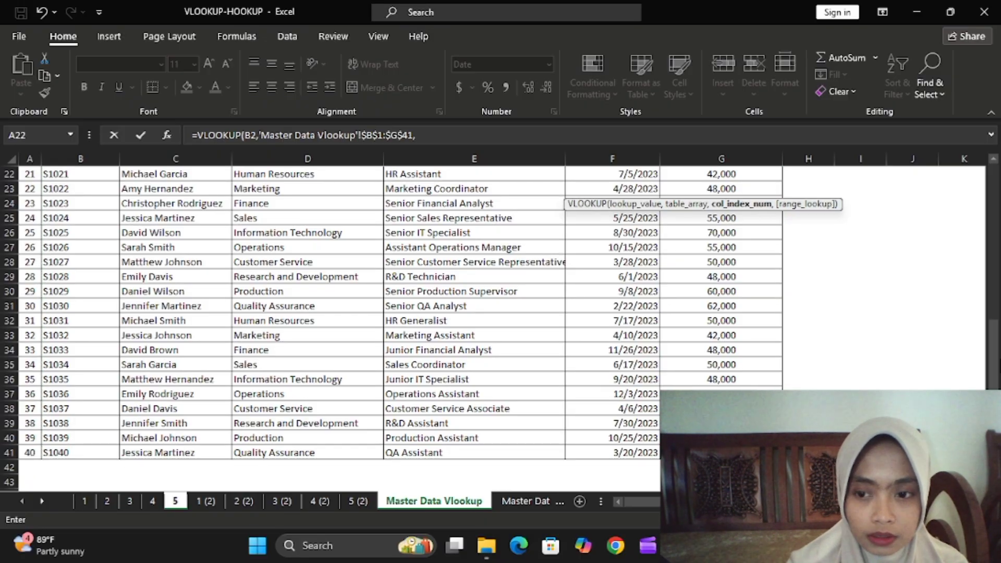
Complete sheet 5's TANGGAL MASUK formula with column index 5 and range lookup 0
left_click_drag(993, 355, 994, 195)
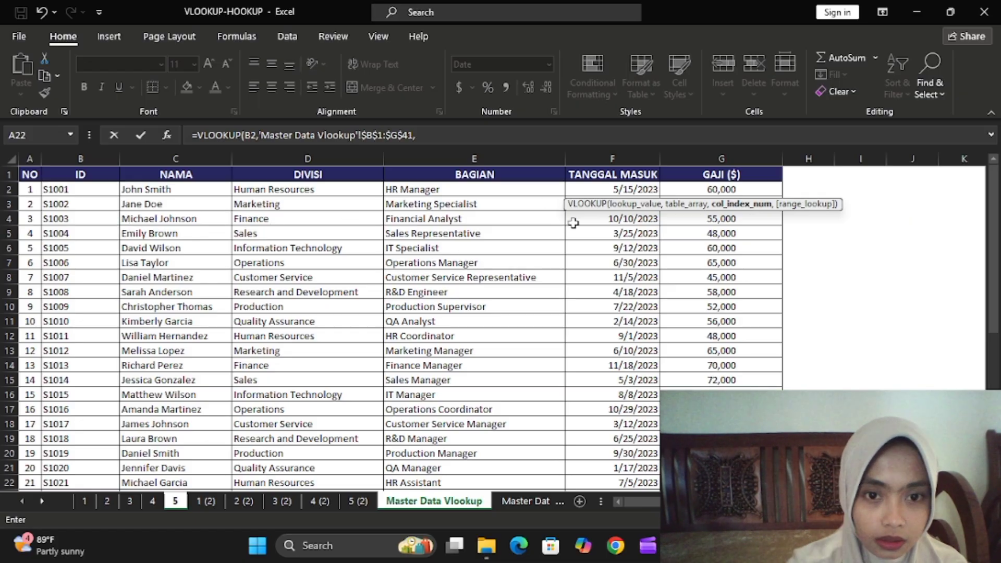
type(",0")
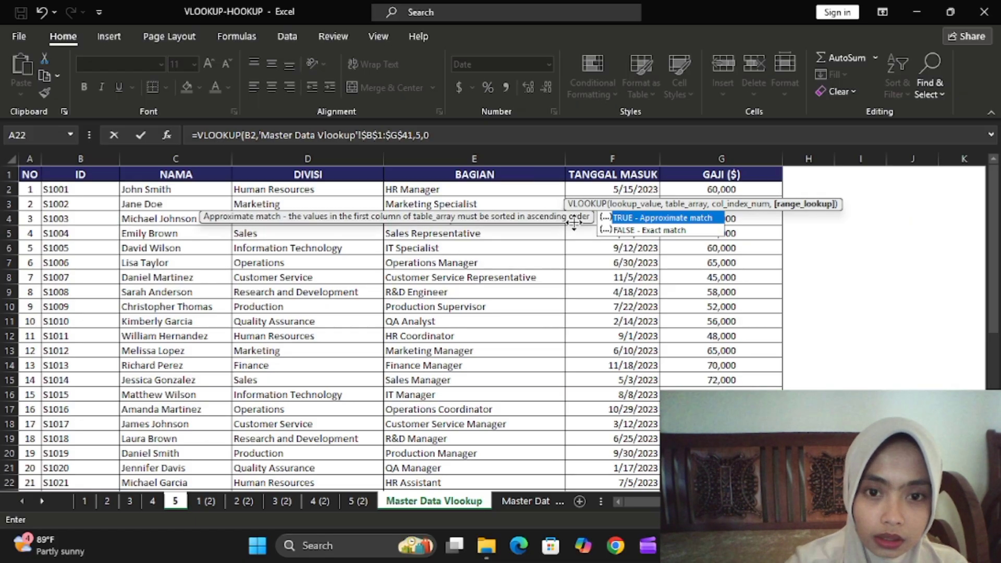
key("Return")
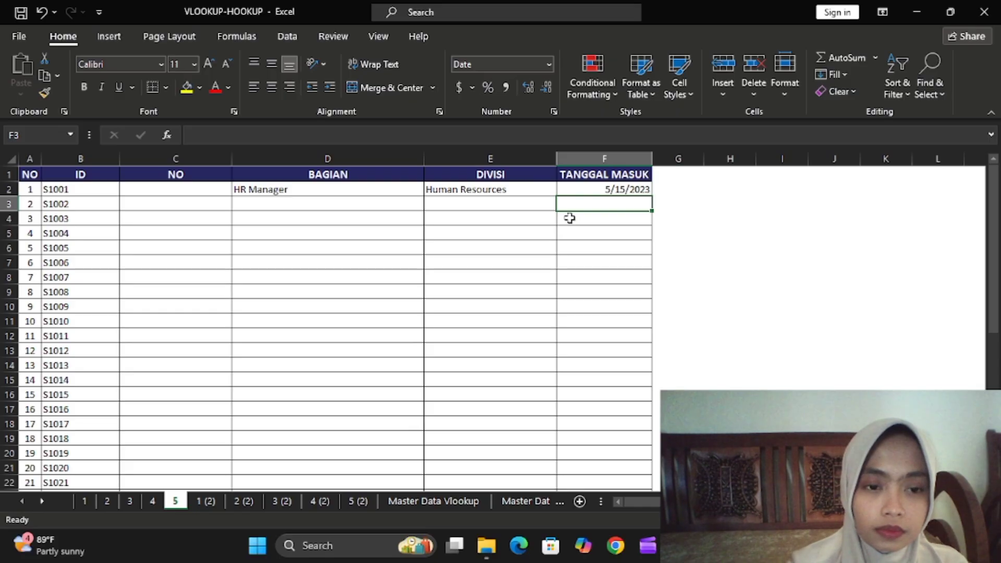
Start an XLOOKUP formula in cell C2 of sheet 5 under NO with B2 as lookup value
left_click(215, 193)
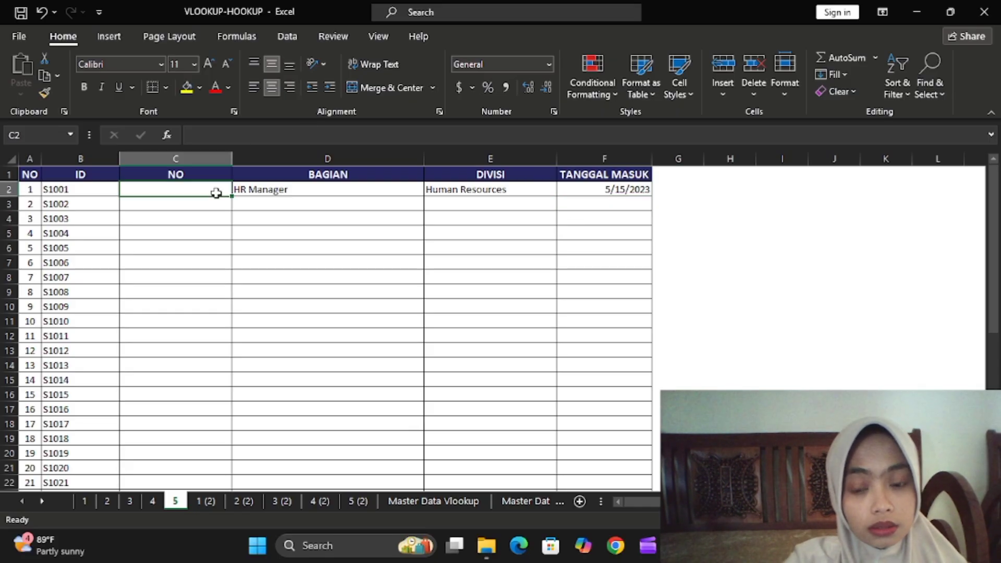
type("=")
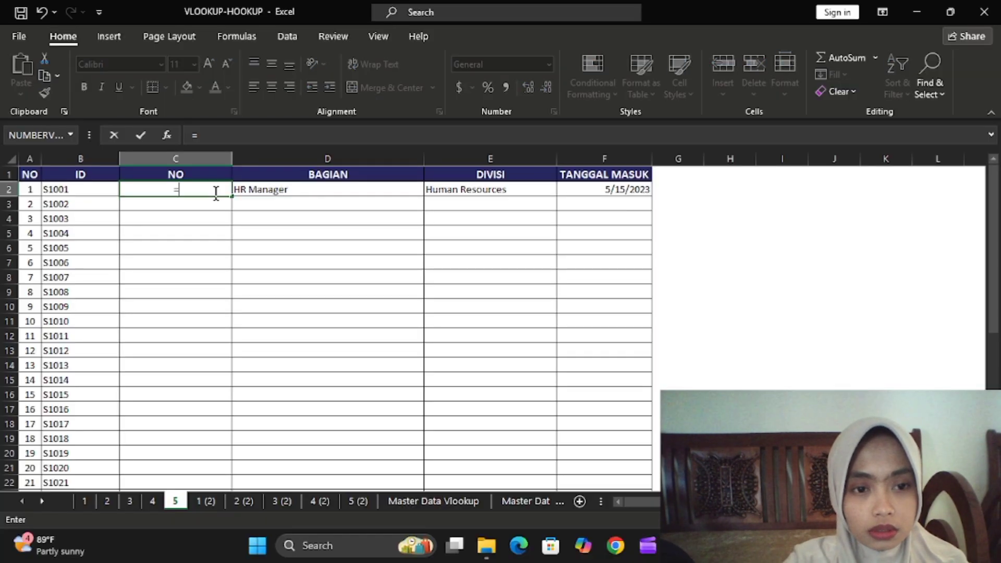
type("XLOO")
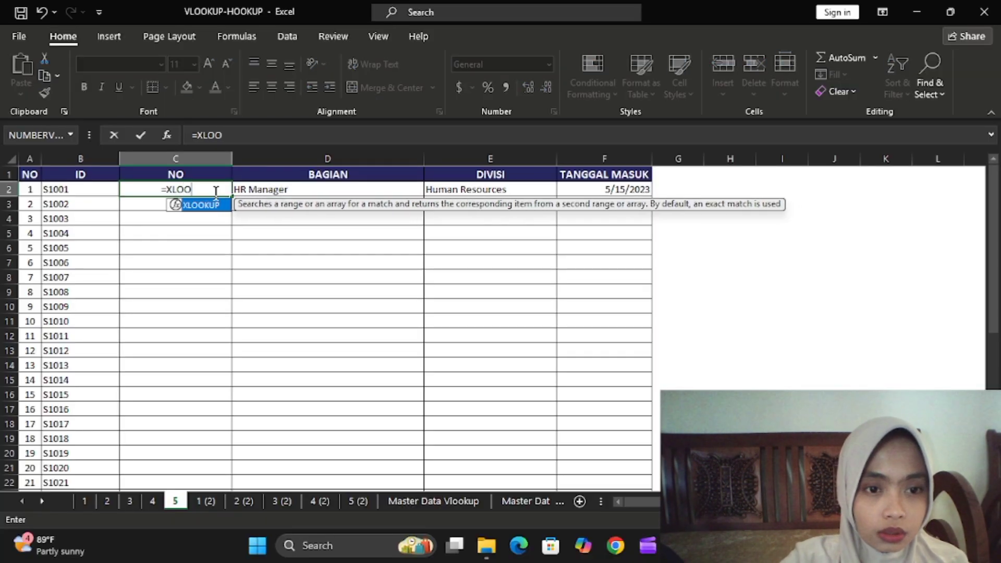
type("KUP")
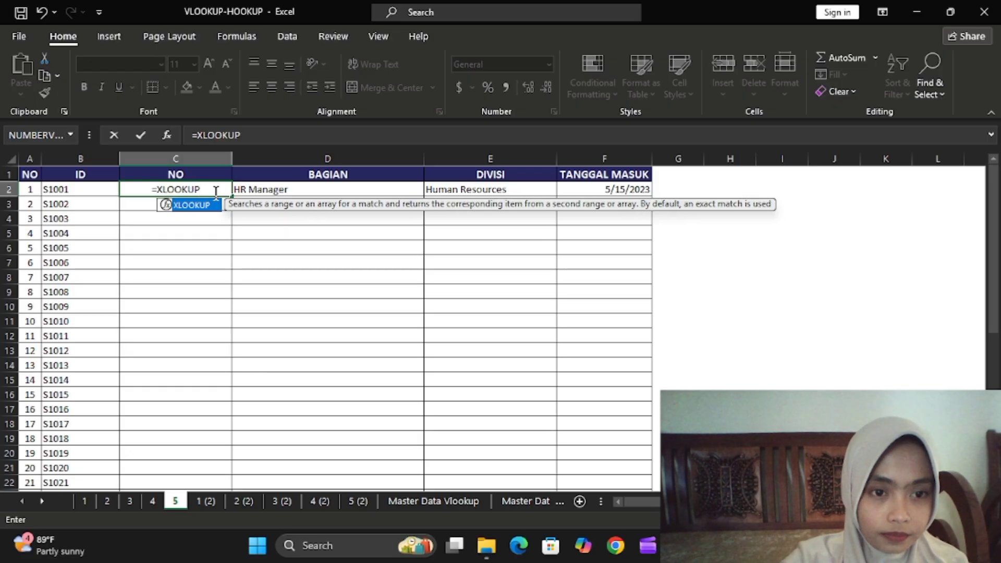
type("(")
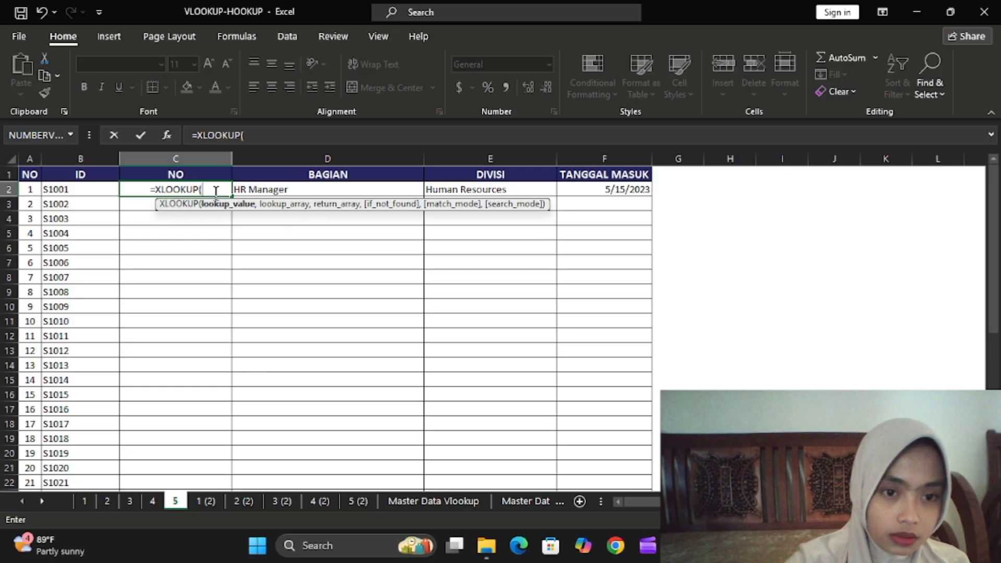
left_click(102, 192)
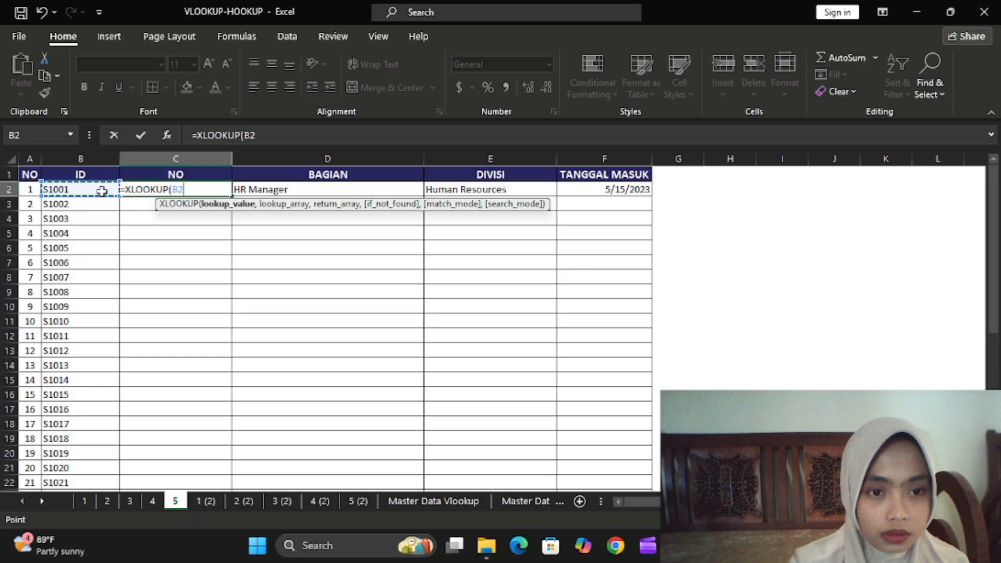
type(",")
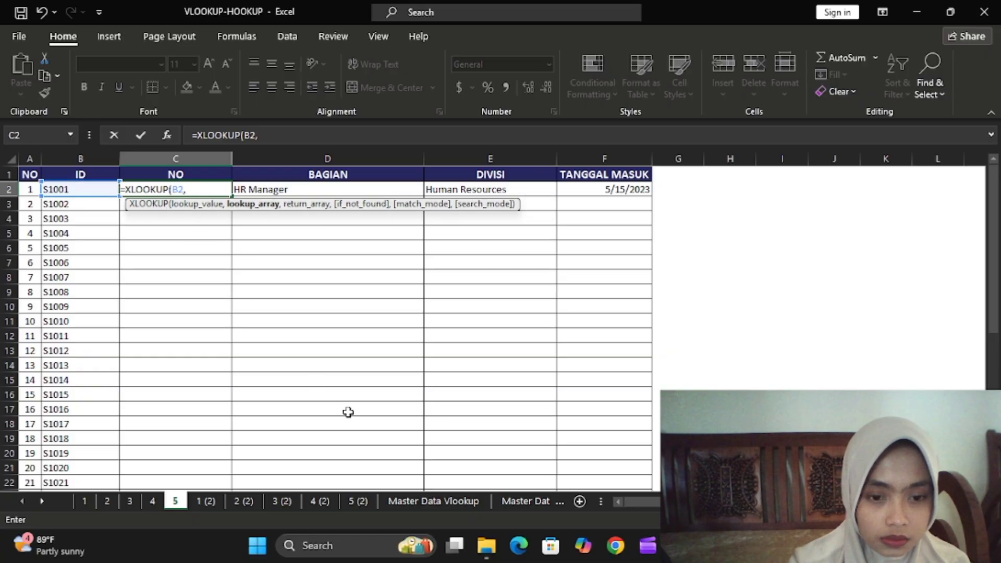
Set the XLOOKUP formula's lookup array to the absolute ID column $B:$B on the Master Data Vlookup sheet
left_click(429, 501)
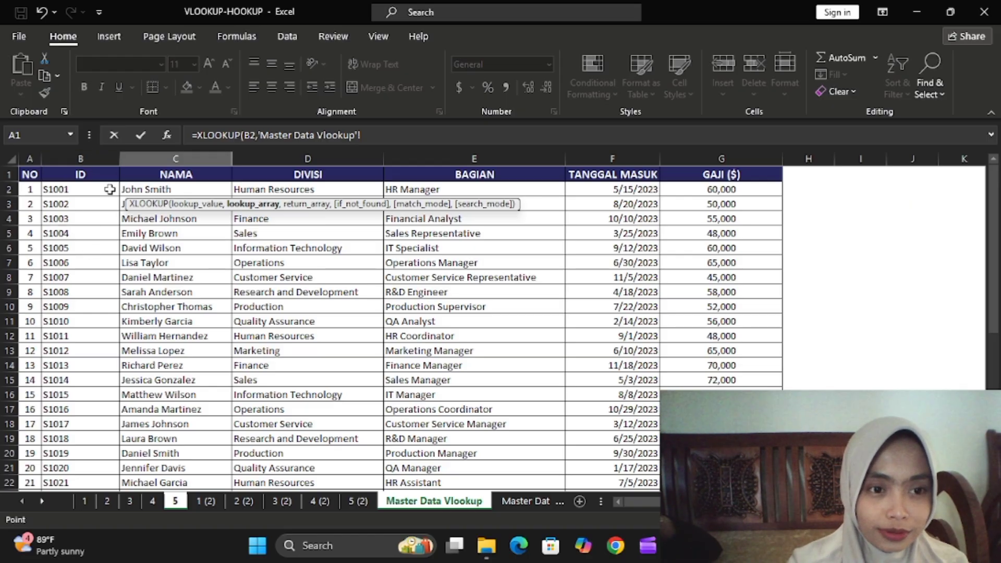
left_click(88, 156)
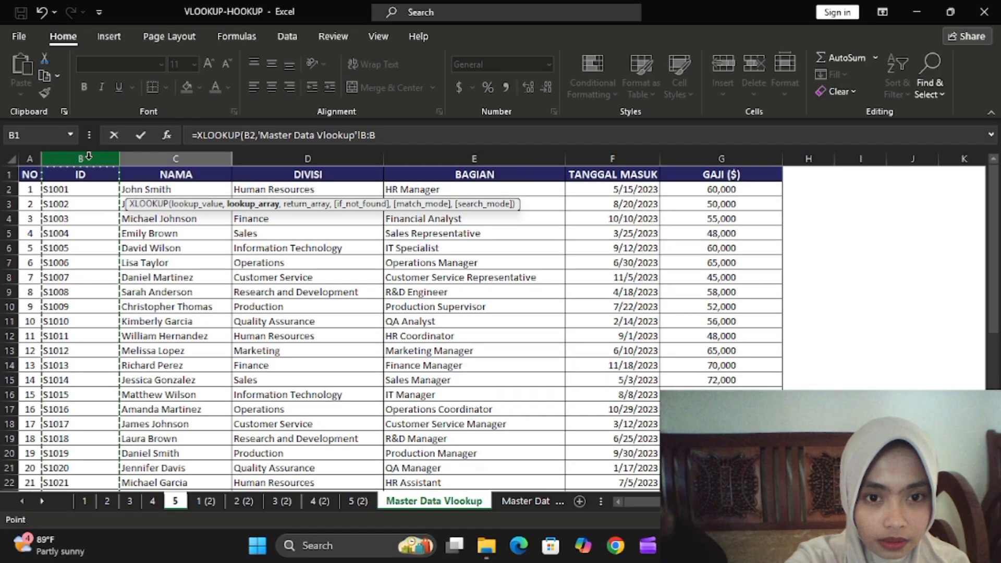
key("F4")
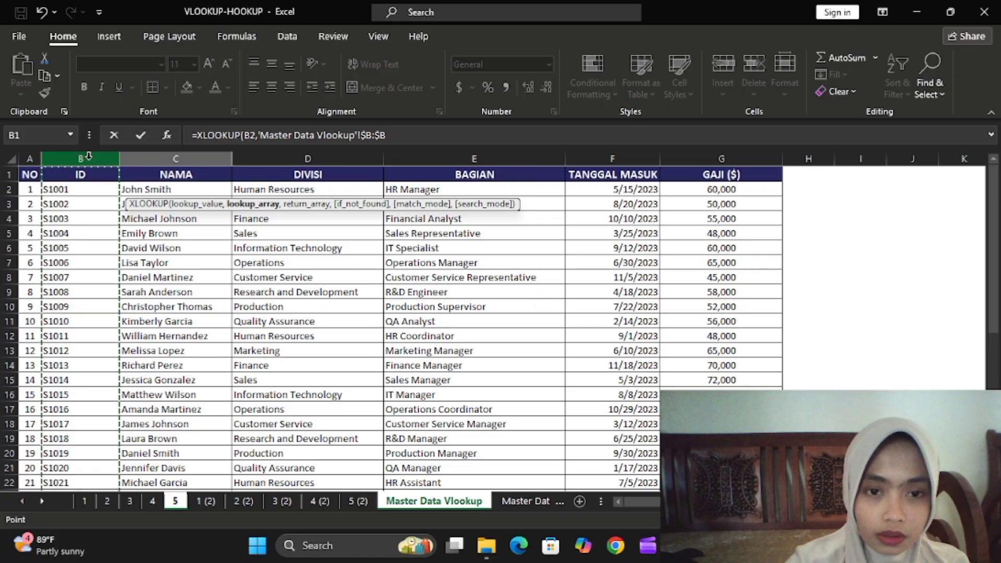
type(",")
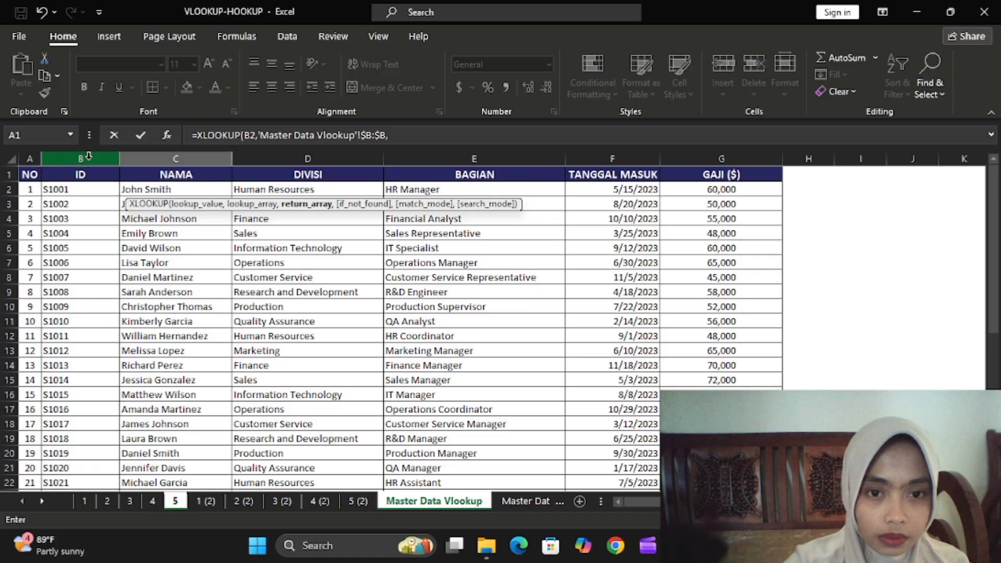
Complete the XLOOKUP formula with the absolute NO column $A:$A as return array and an empty string "" for if_not_found
left_click(35, 154)
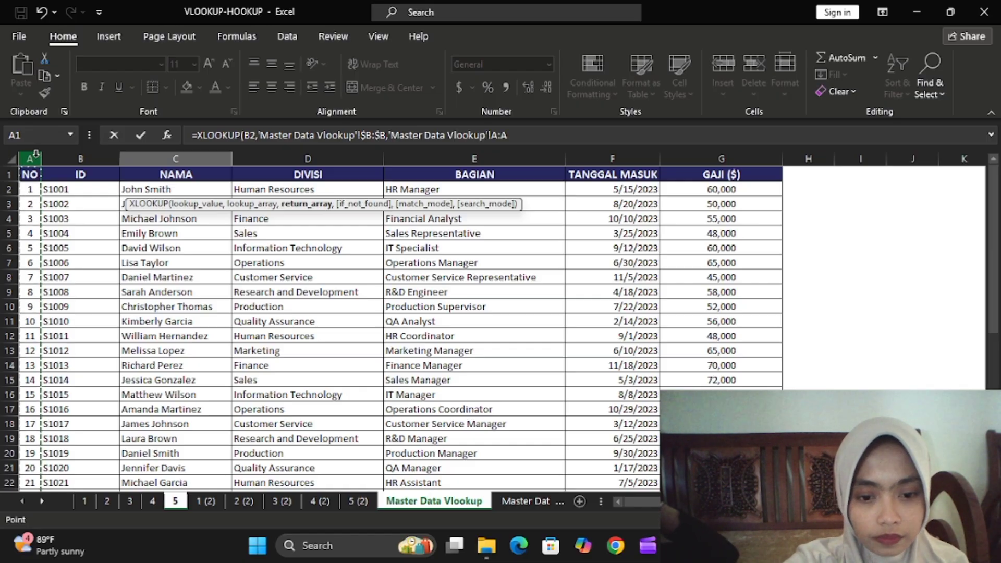
key("F4")
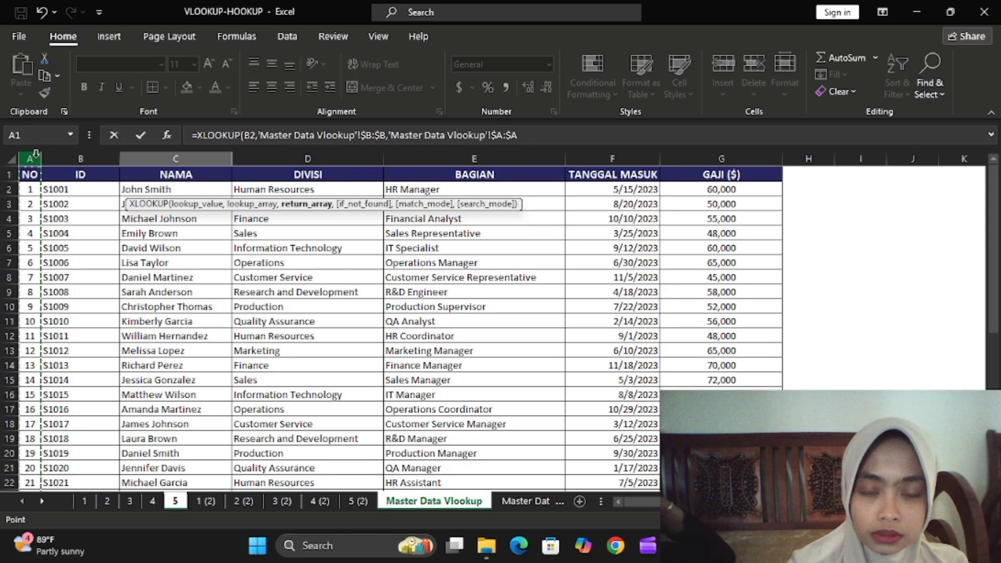
type(",")
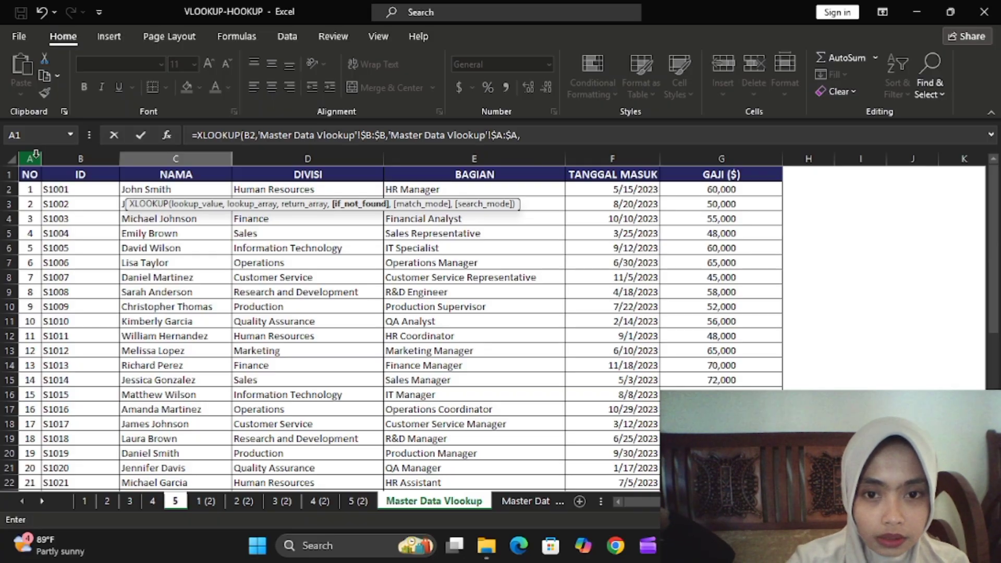
type("\"\"")
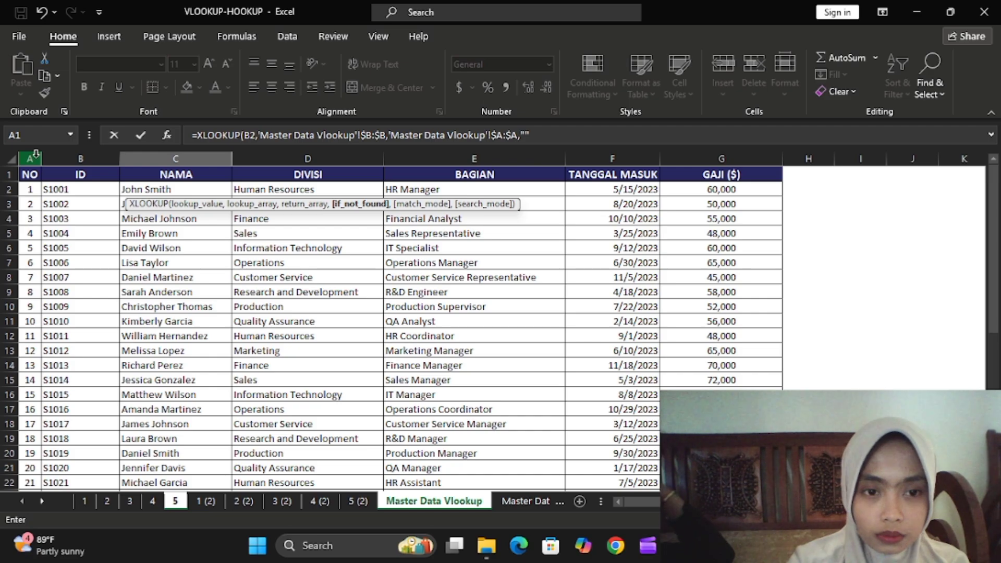
key("Return")
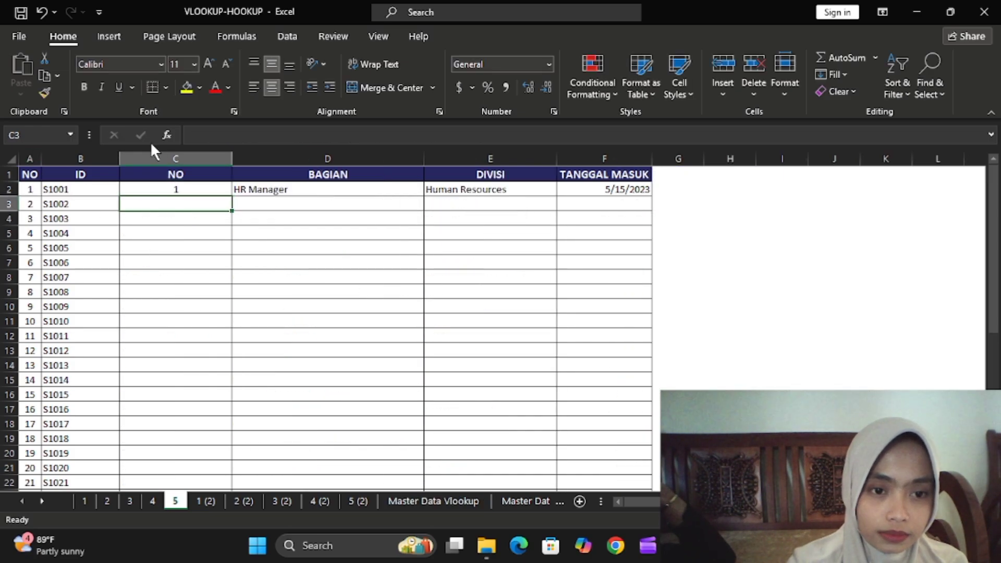
Fill the formulas in C2:F2 down all ID rows of sheet 5, and open sheet 1 (2)
left_click_drag(216, 188, 573, 189)
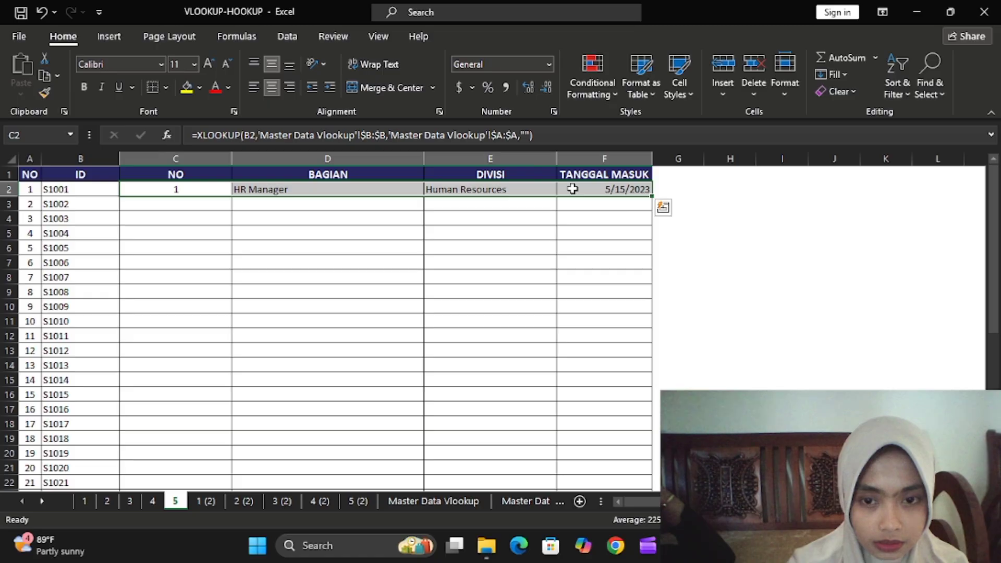
double_click(650, 196)
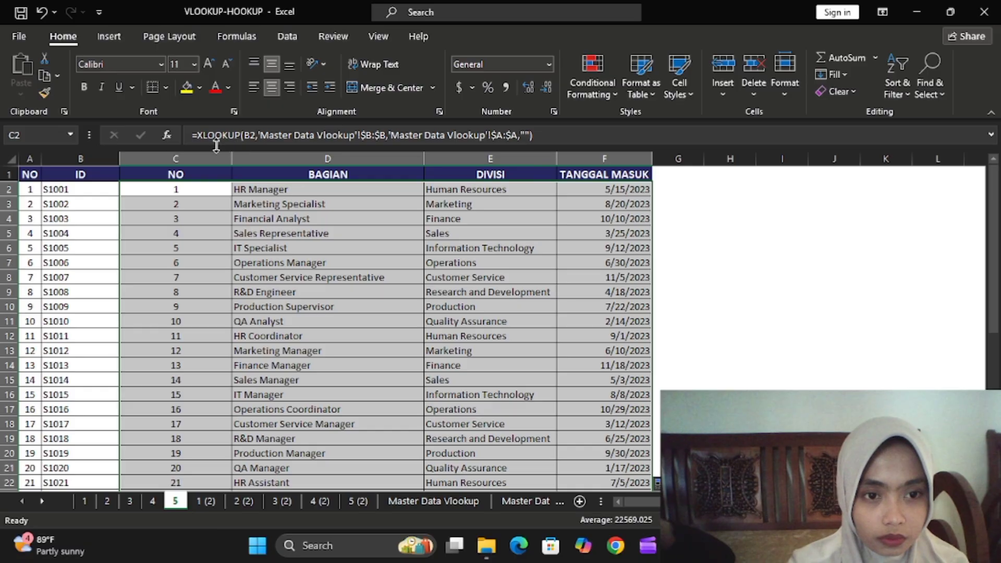
left_click(271, 229)
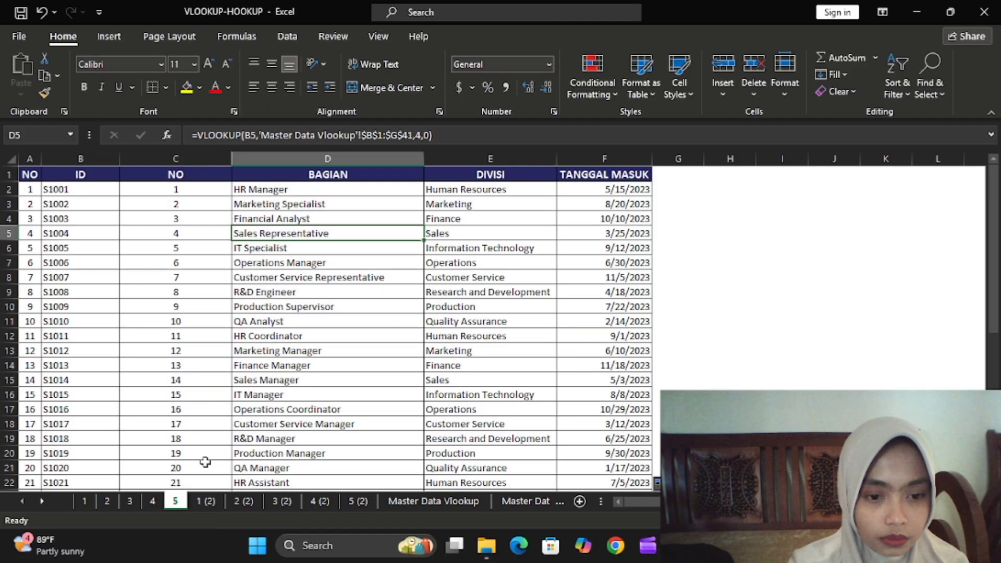
left_click(209, 501)
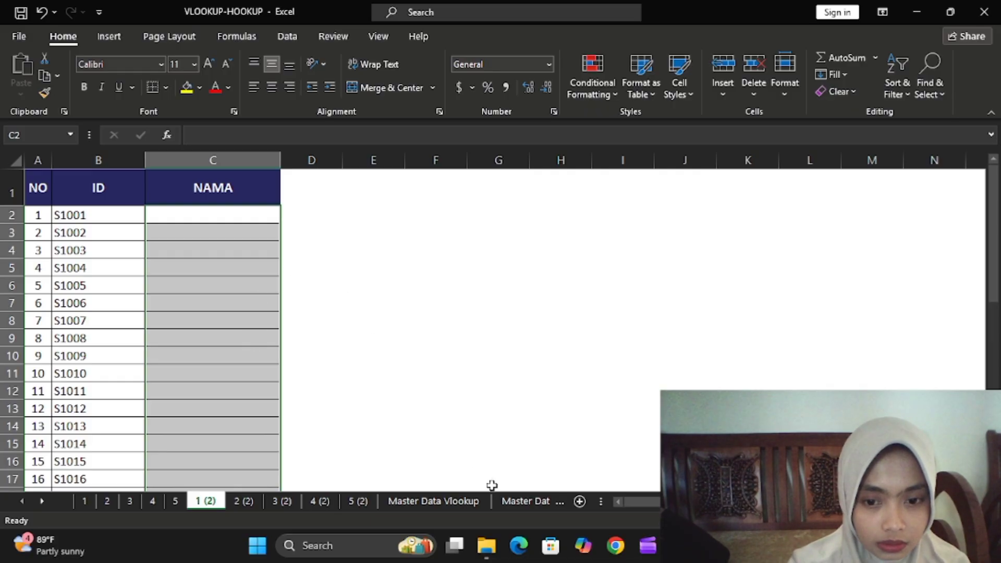
Check the Master Data Hlookup sheet, and start an HLOOKUP formula in C2 of sheet 1 (2) under NAMA with B2 as lookup value
left_click(521, 502)
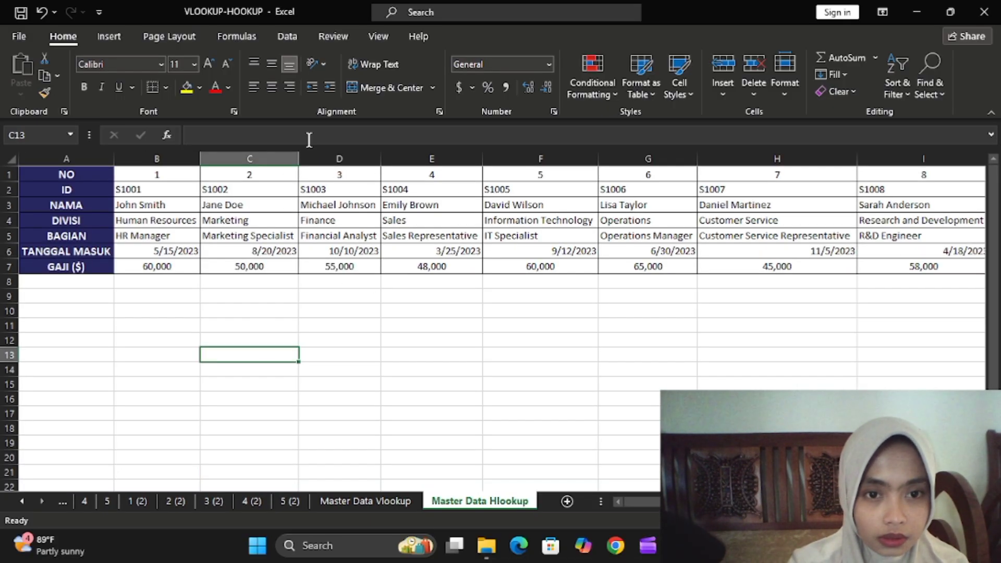
left_click(138, 500)
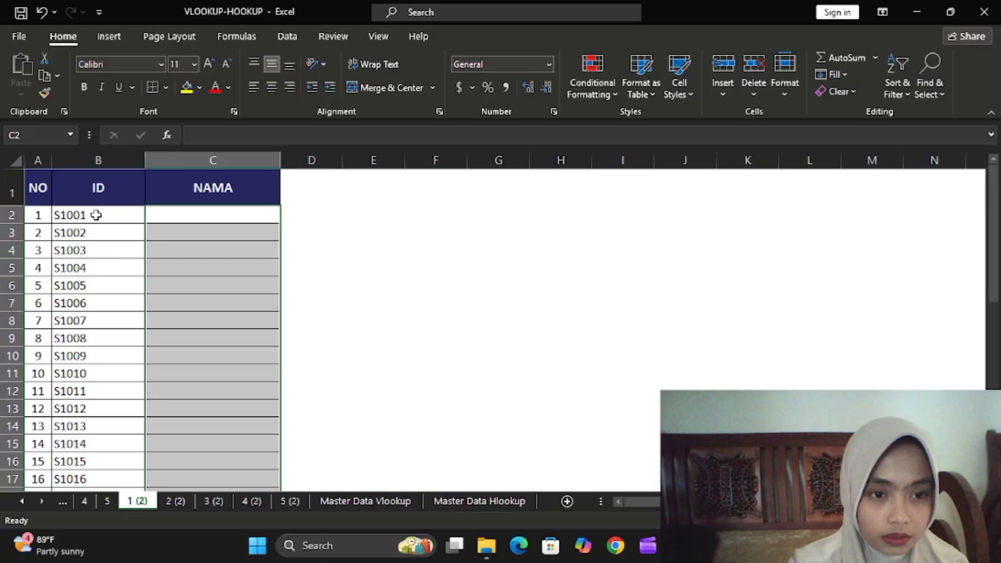
left_click(178, 211)
type("=")
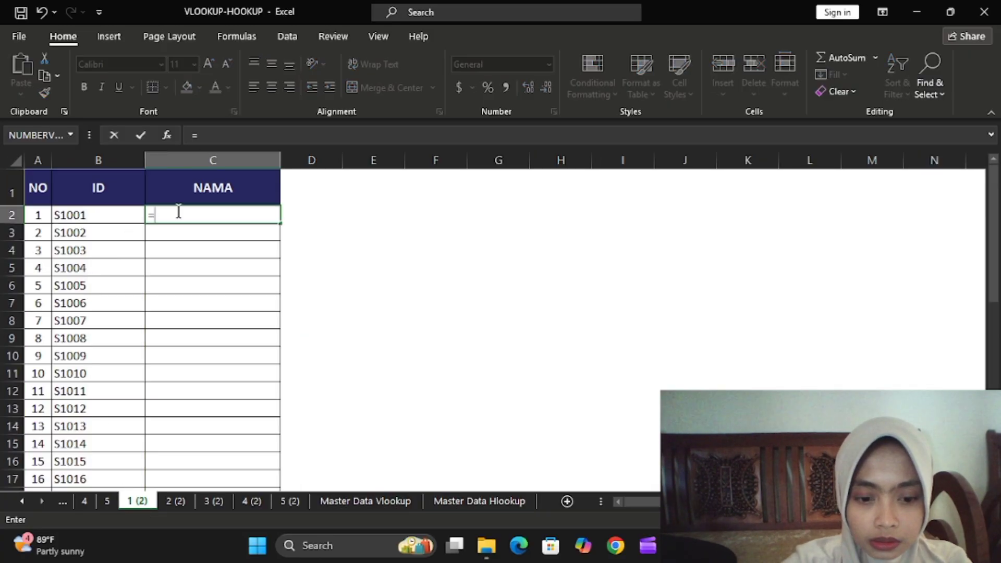
type("HLOOK")
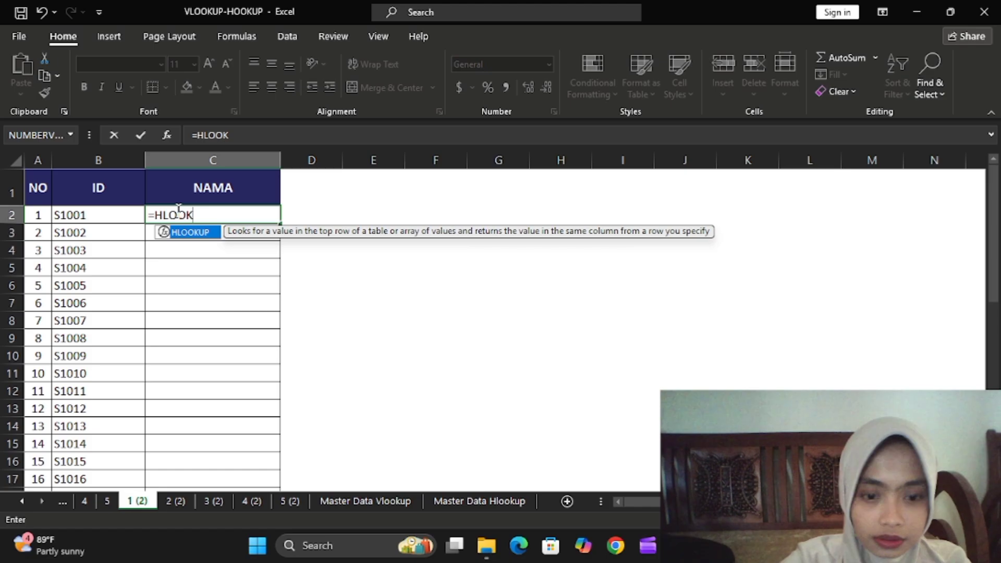
type("UP(")
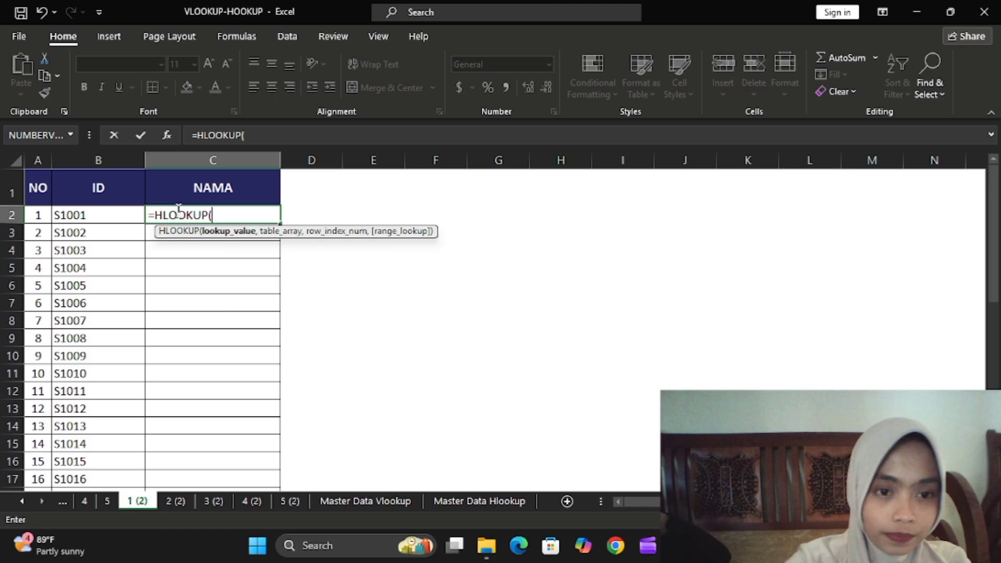
left_click(125, 216)
type(",")
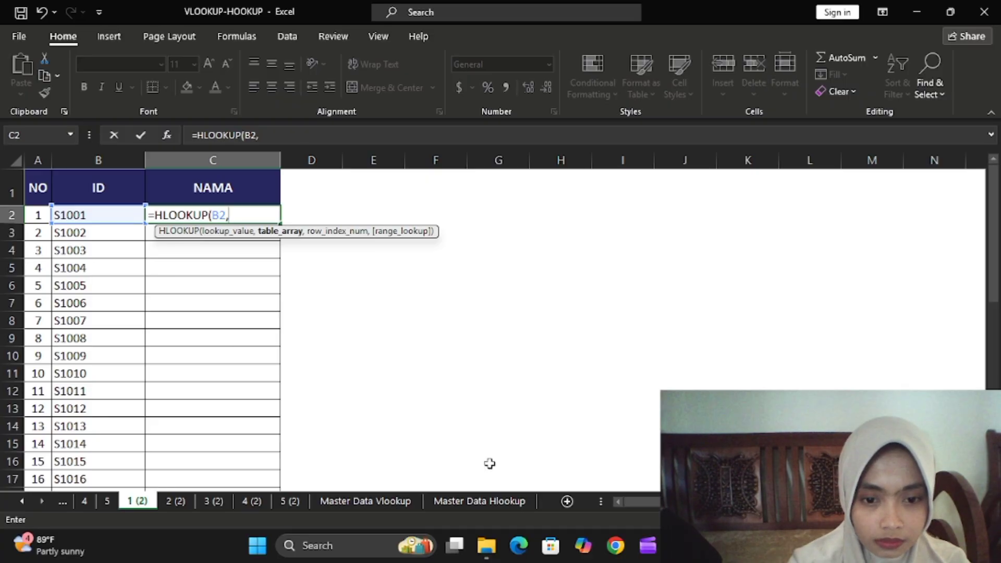
Set the NAMA formula's table array to the absolute range $A$2:$AO$7 on the Master Data Hlookup sheet
left_click(496, 498)
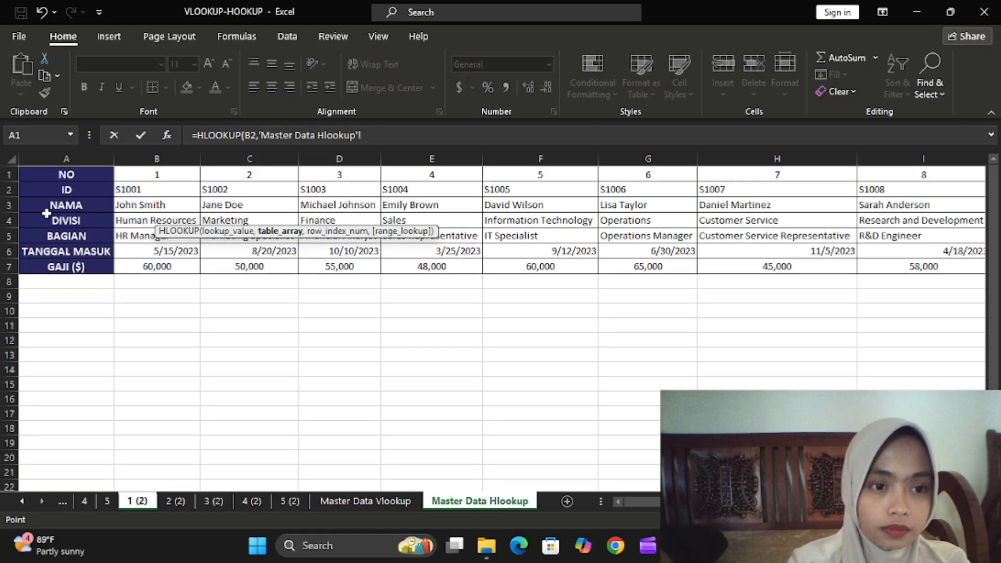
left_click_drag(47, 190, 881, 270)
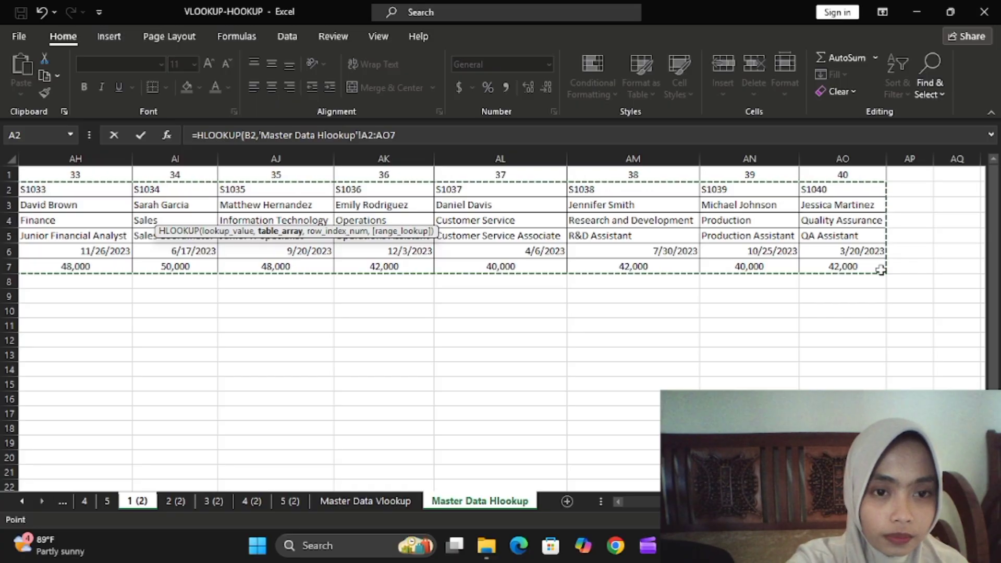
key("F4")
type(",")
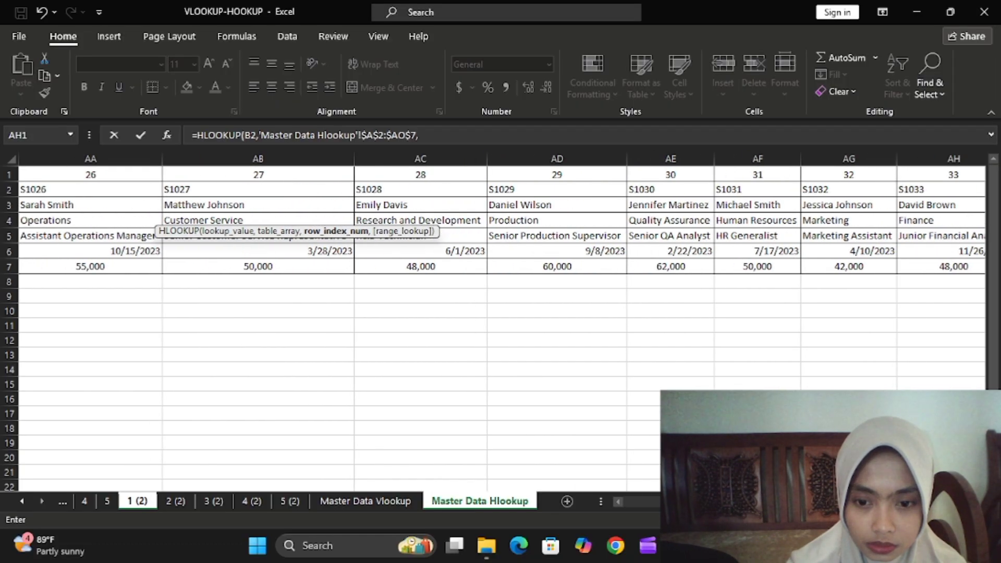
Complete the NAMA formula with row index 2 and range lookup 0, and fill it down all ID rows of sheet 1 (2)
left_click_drag(855, 501, 645, 502)
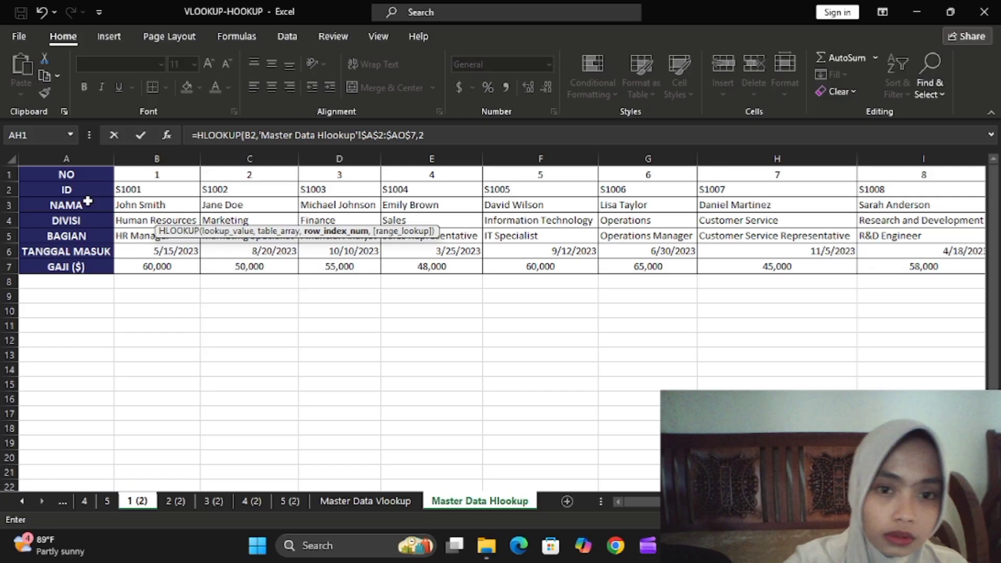
type(",")
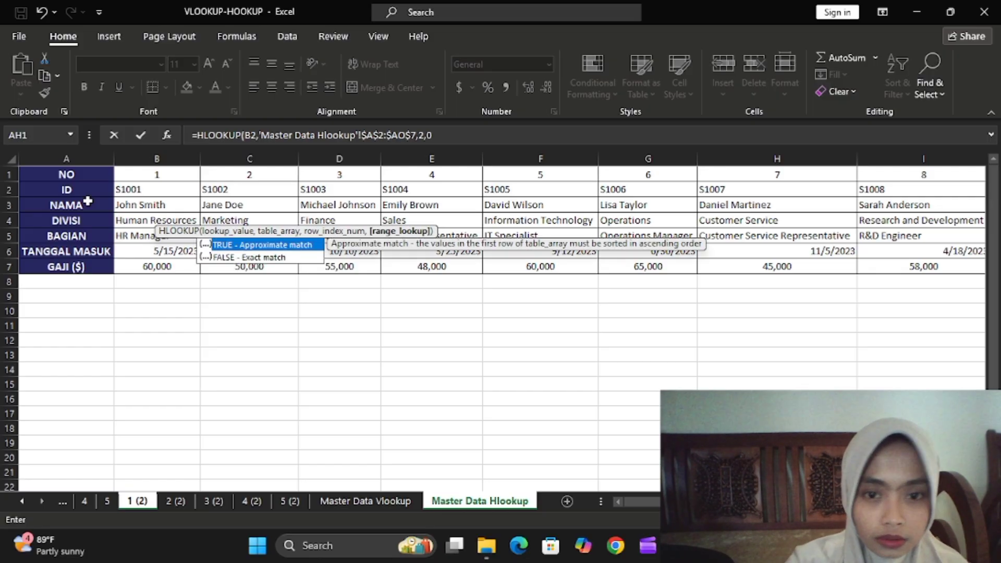
type("0")
key("Return")
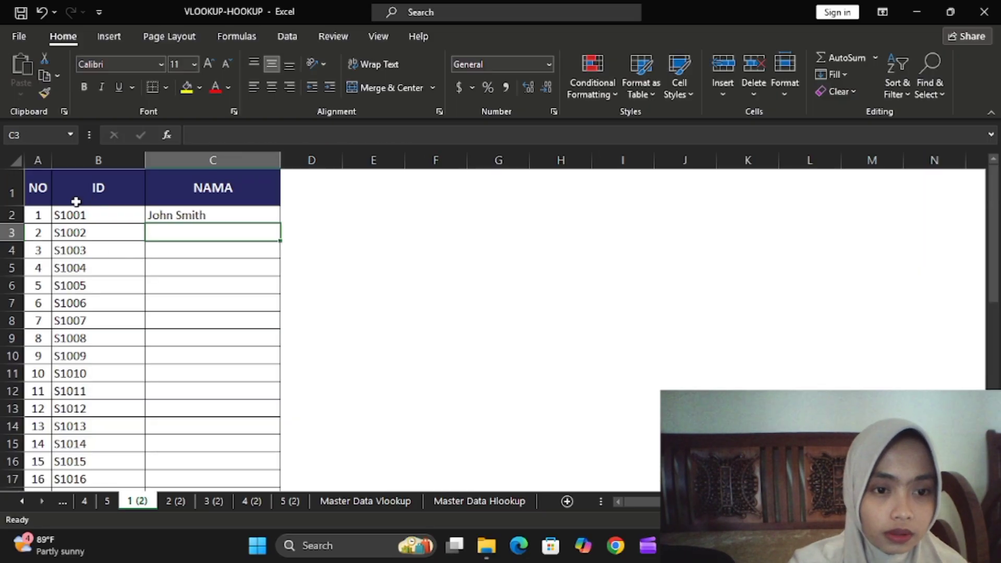
left_click(218, 215)
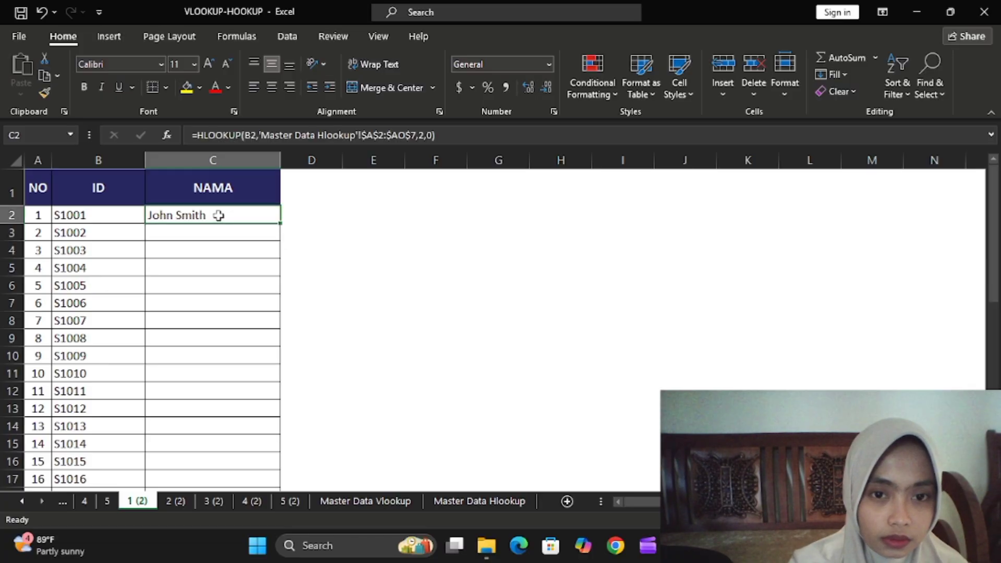
double_click(283, 226)
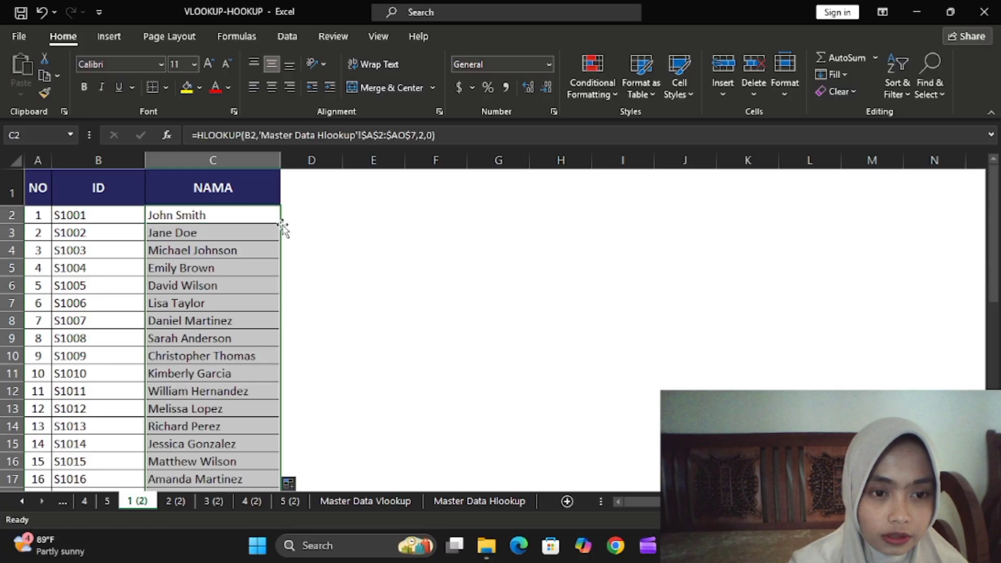
Start an HLOOKUP formula in cell C2 of sheet 2 (2) under GAJI ($) with B2 as lookup value
left_click(183, 499)
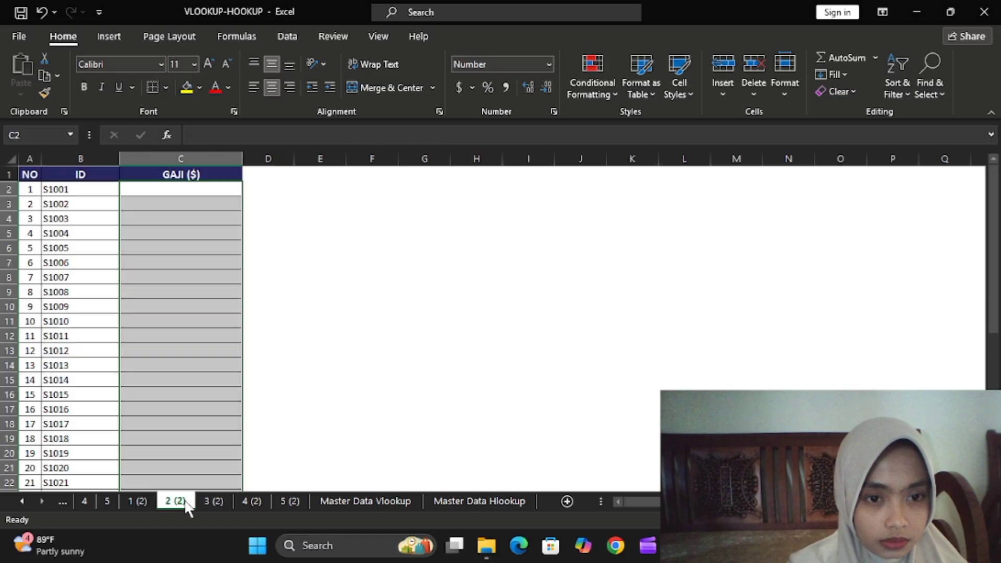
left_click(203, 189)
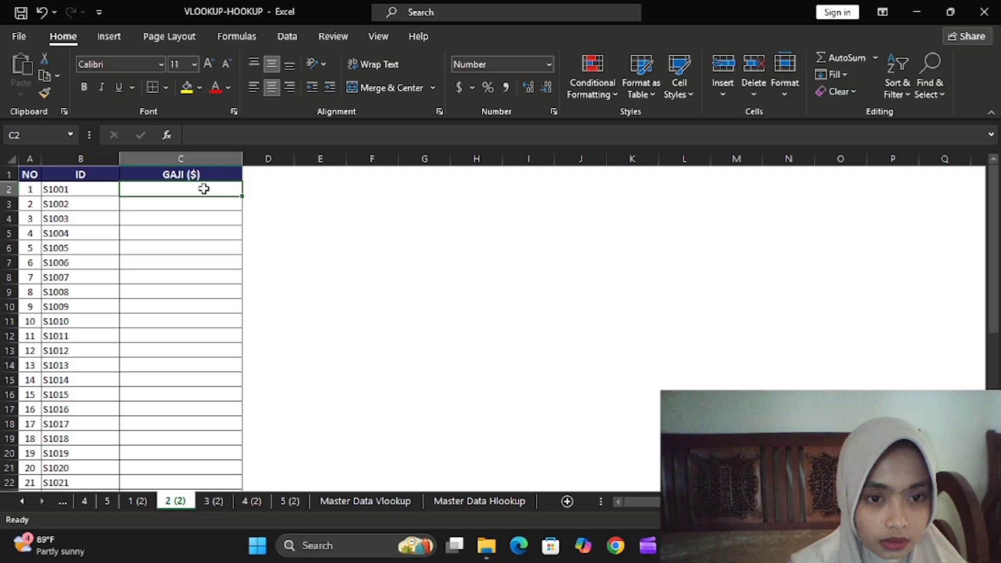
type("=")
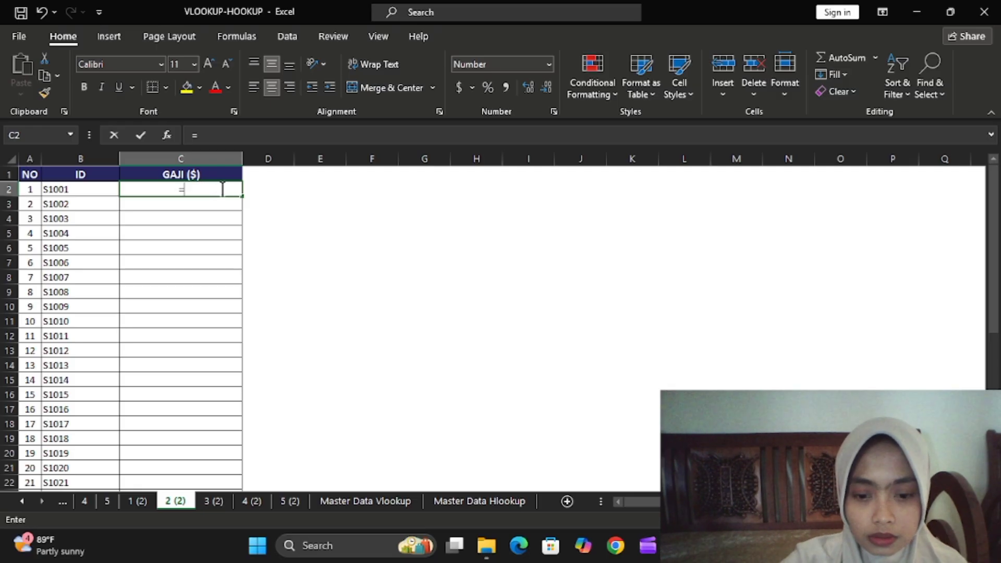
type("HLOOK")
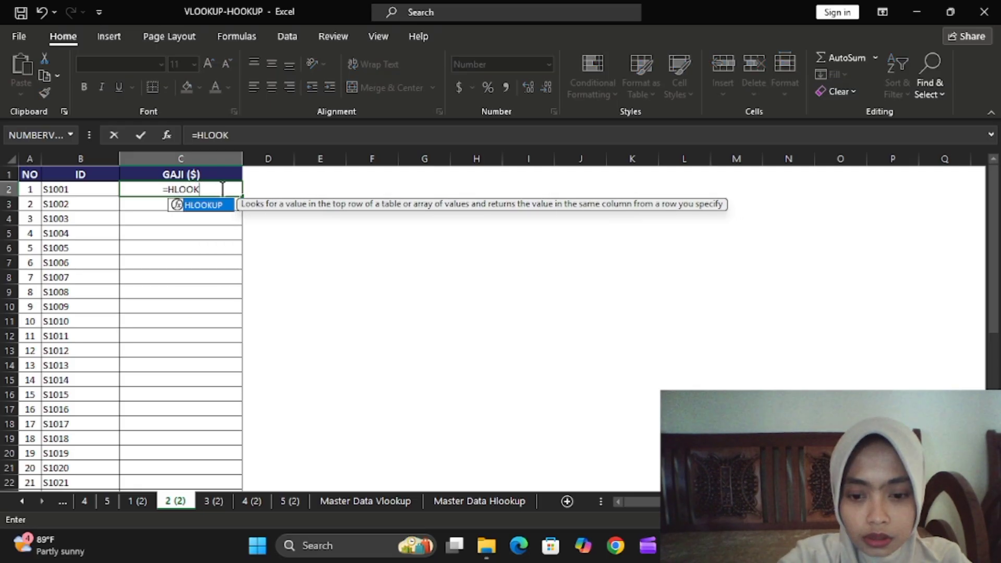
type("UP(")
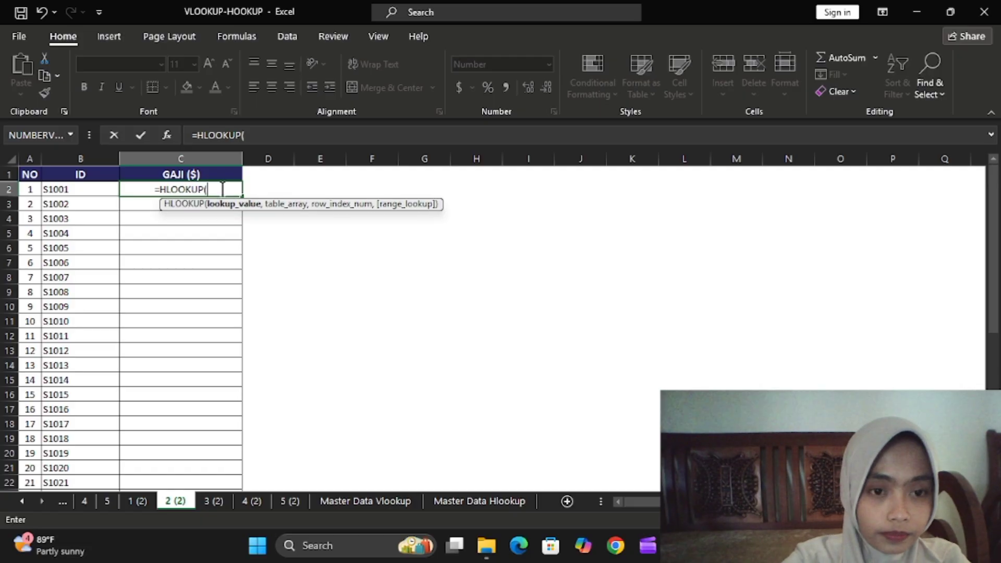
left_click(93, 195)
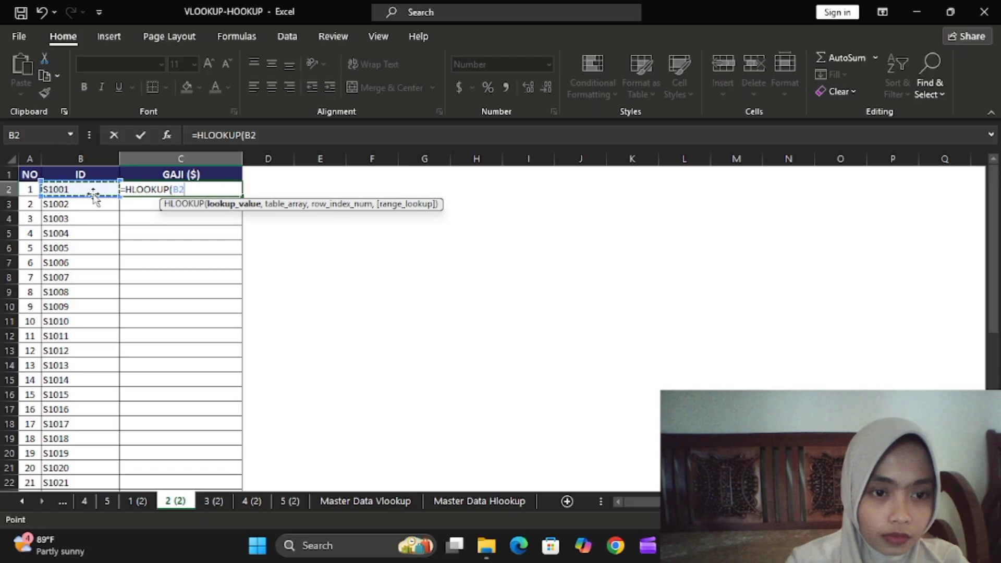
type(",")
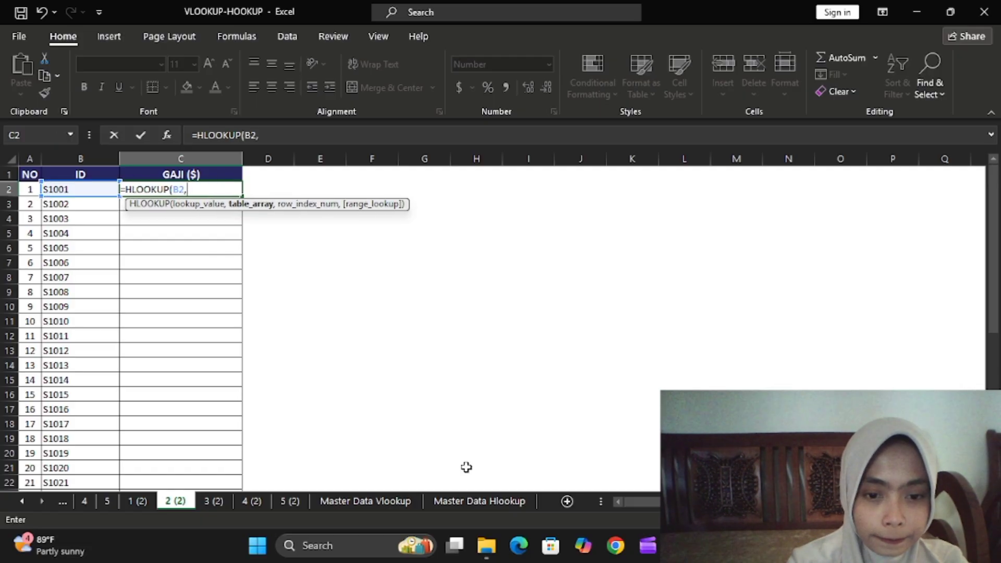
Set the GAJI ($) formula's table array to the absolute range $A$2:$AO$7 on the Master Data Hlookup sheet
left_click(487, 499)
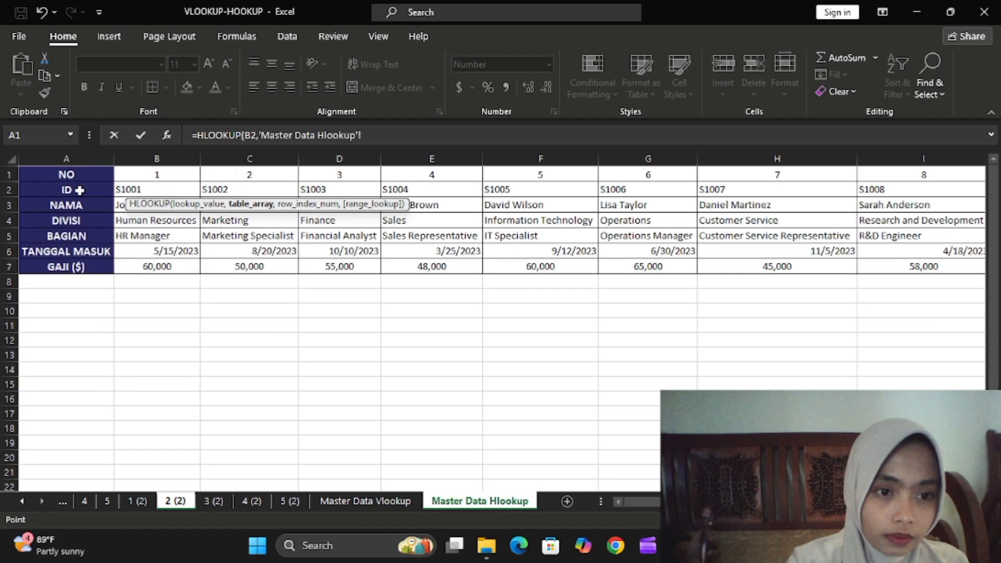
left_click_drag(78, 190, 885, 268)
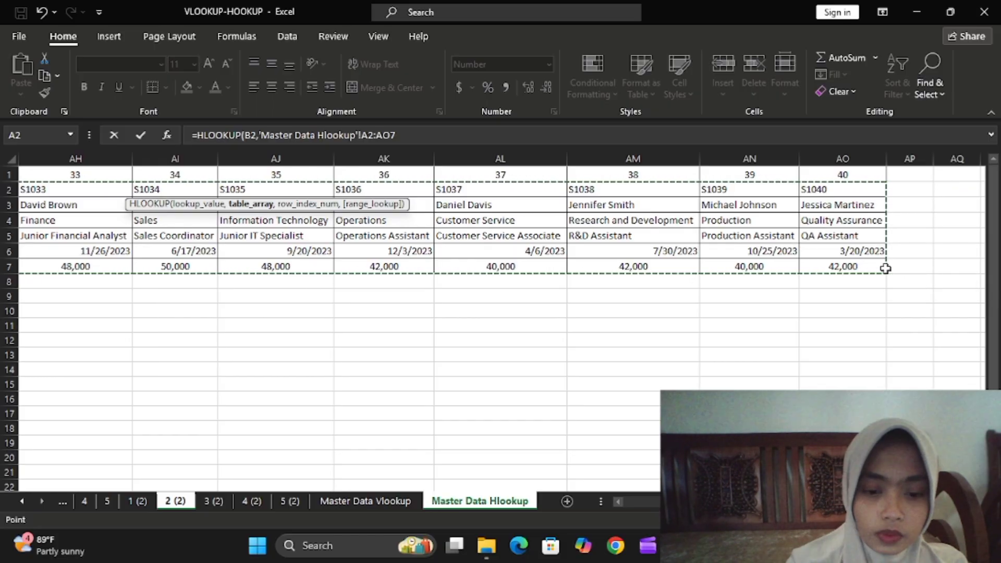
key("F4")
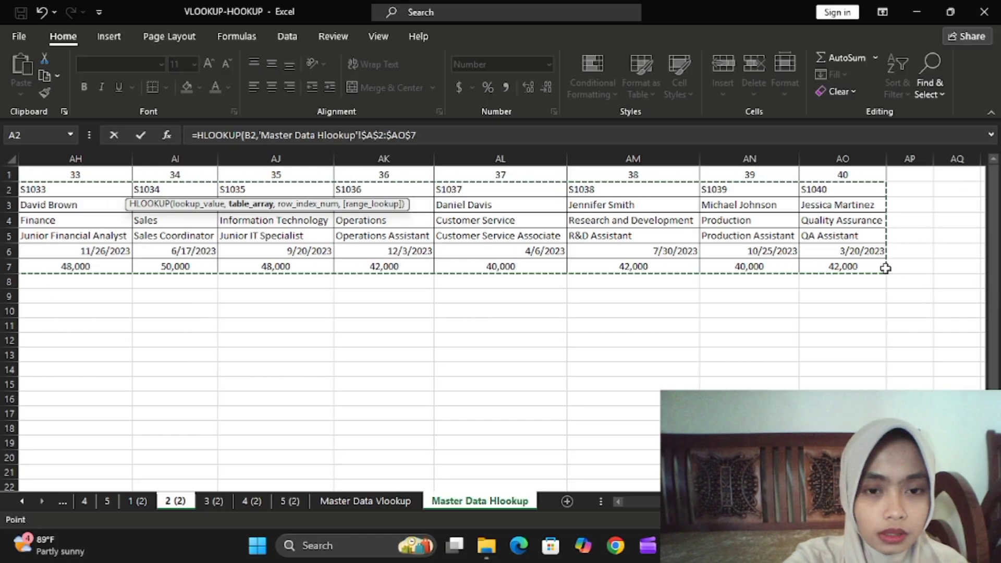
type(",")
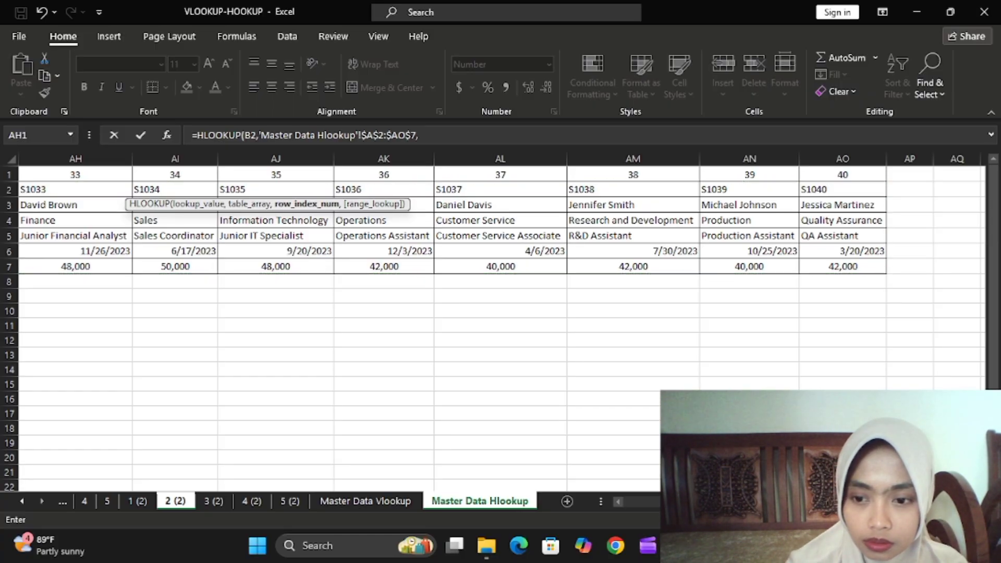
Complete the GAJI ($) formula with row index 6 and range lookup 0, and fill it down all ID rows of sheet 2 (2)
left_click_drag(678, 501, 636, 499)
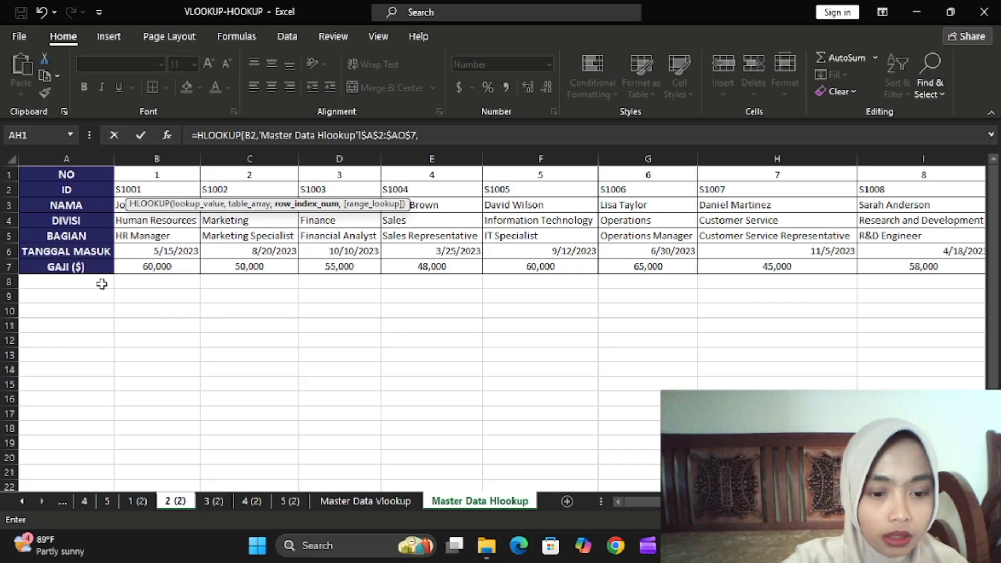
type(",0")
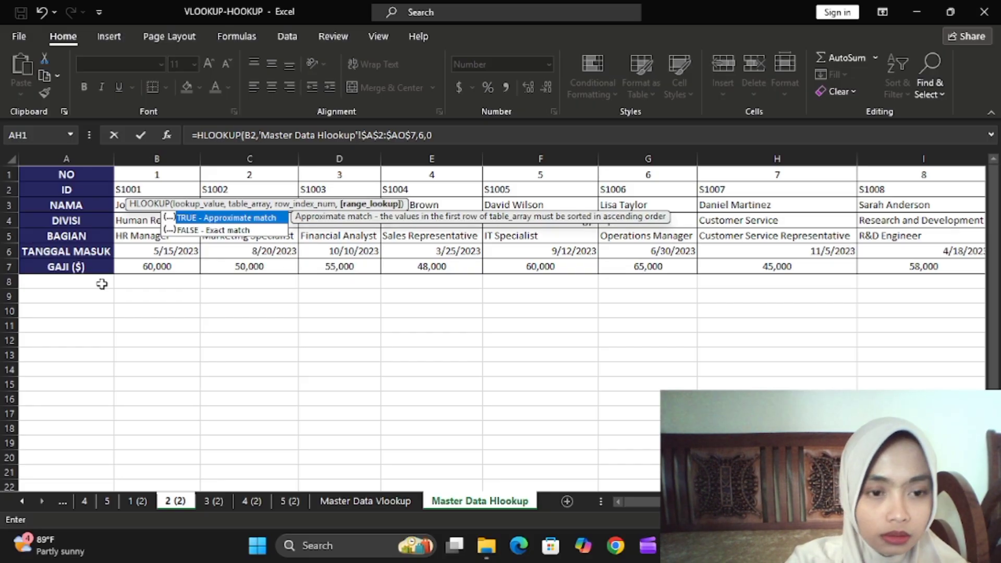
key("Return")
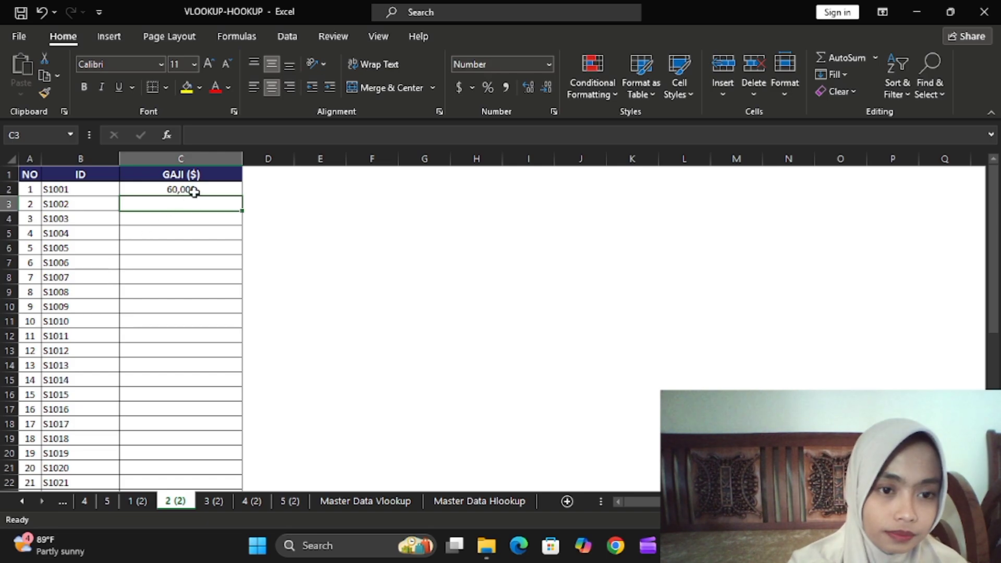
left_click(193, 190)
double_click(241, 196)
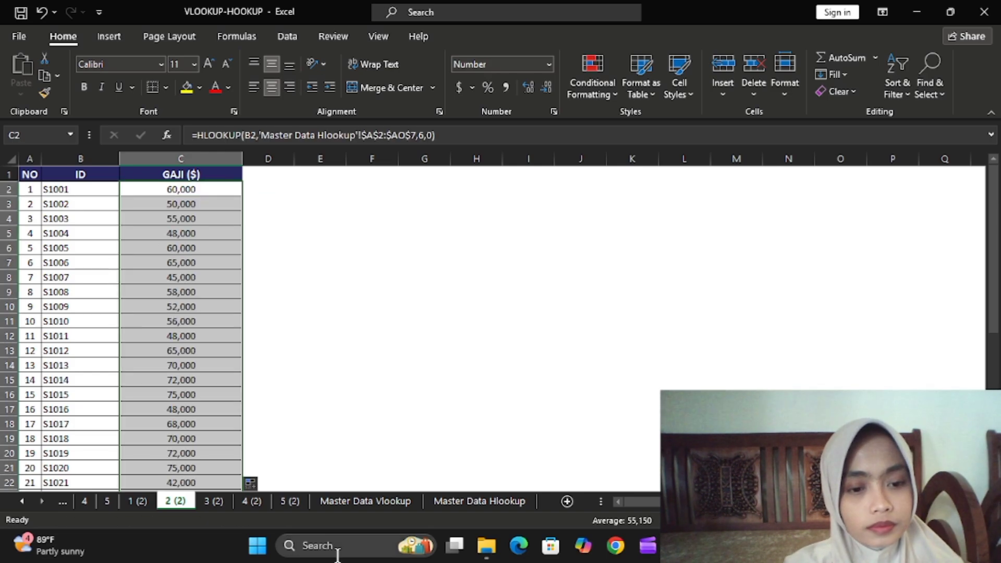
Start an HLOOKUP formula in cell D2 of sheet 3 (2) under GAJI ($) with B2 as lookup value
left_click(214, 501)
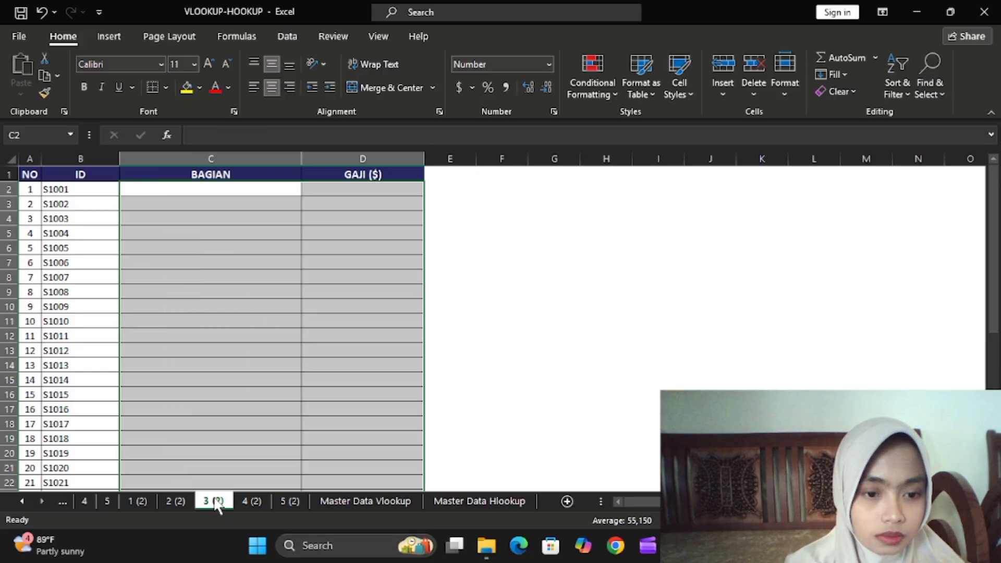
left_click(252, 185)
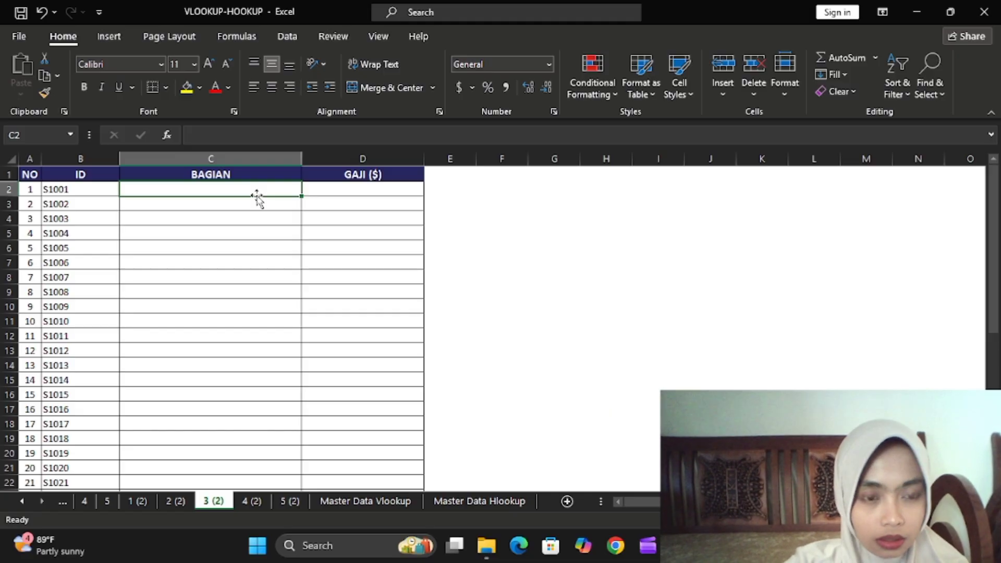
left_click(322, 187)
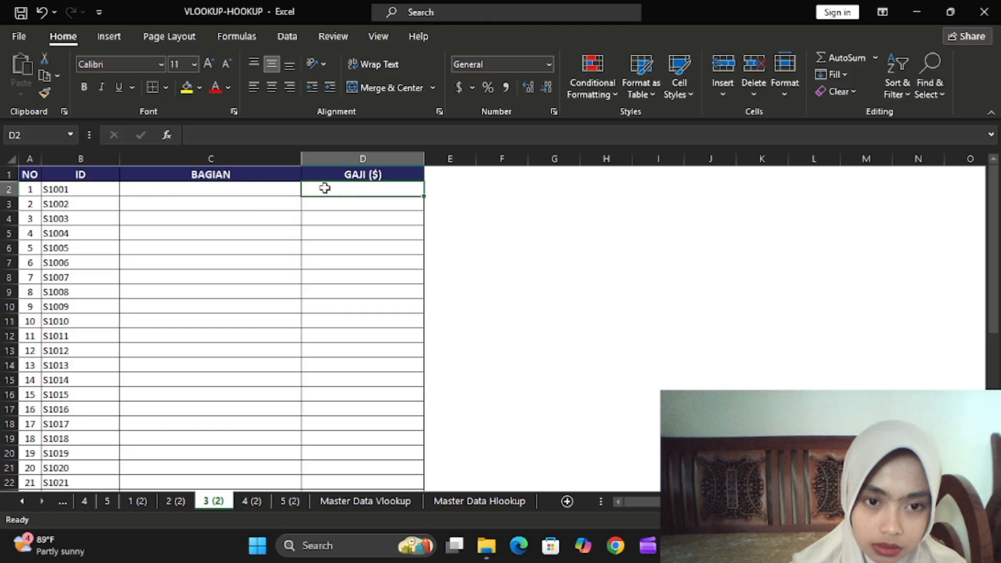
left_click(174, 500)
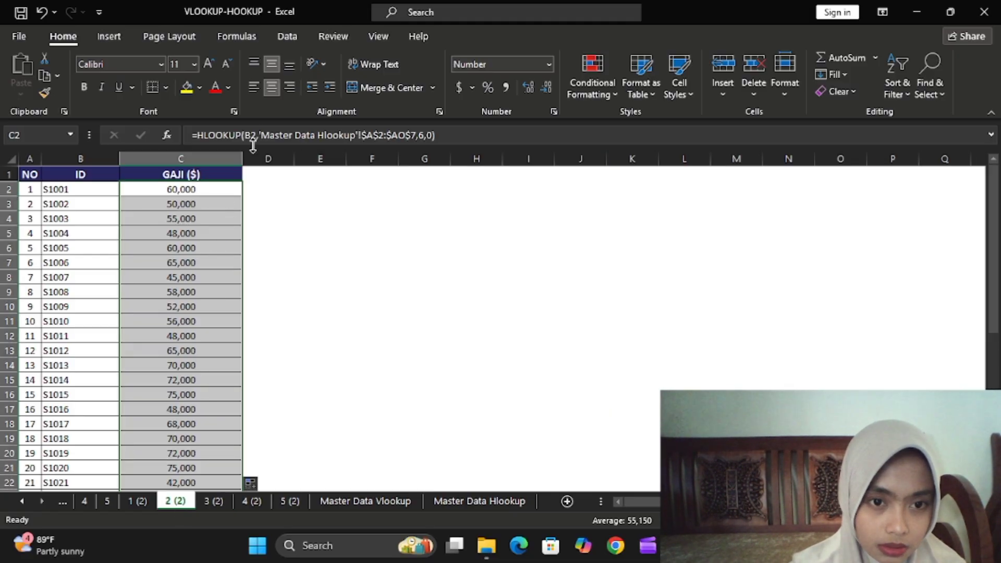
left_click(206, 502)
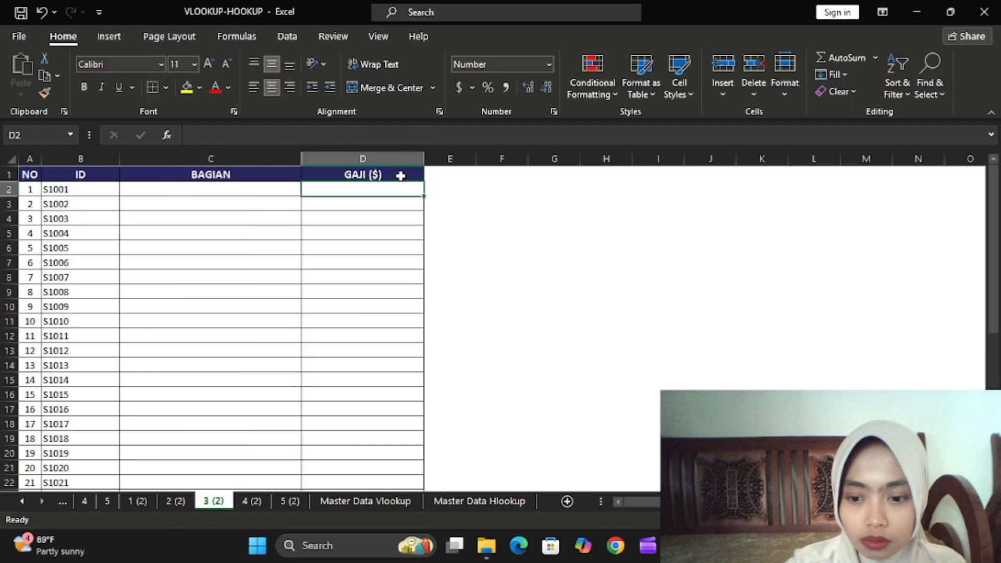
type("=HLOOKU")
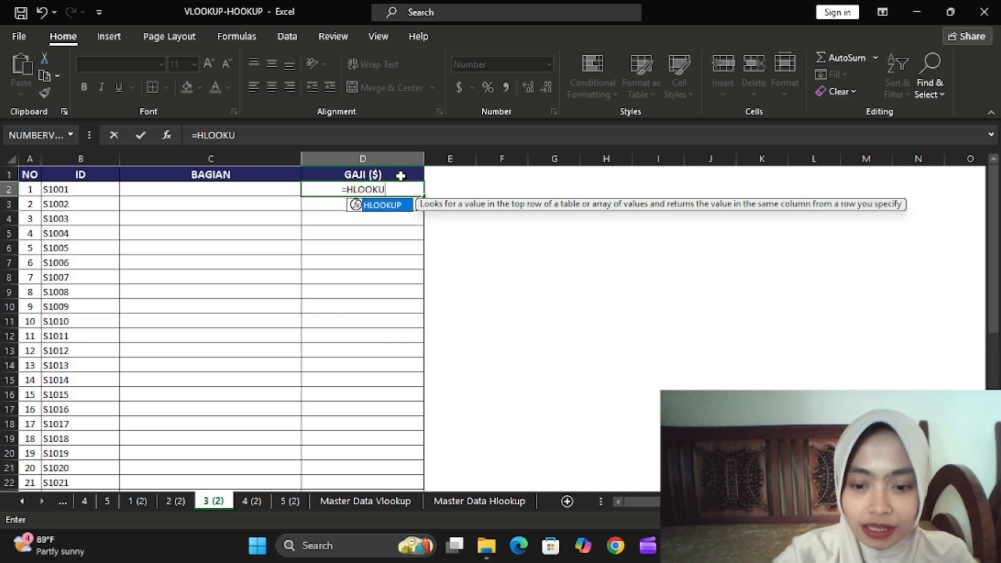
type("P")
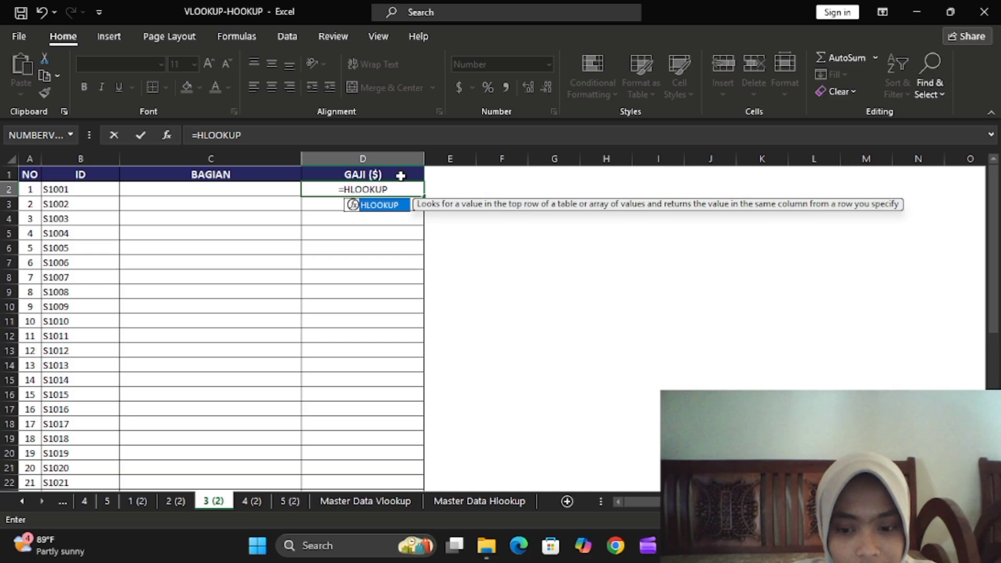
type("(")
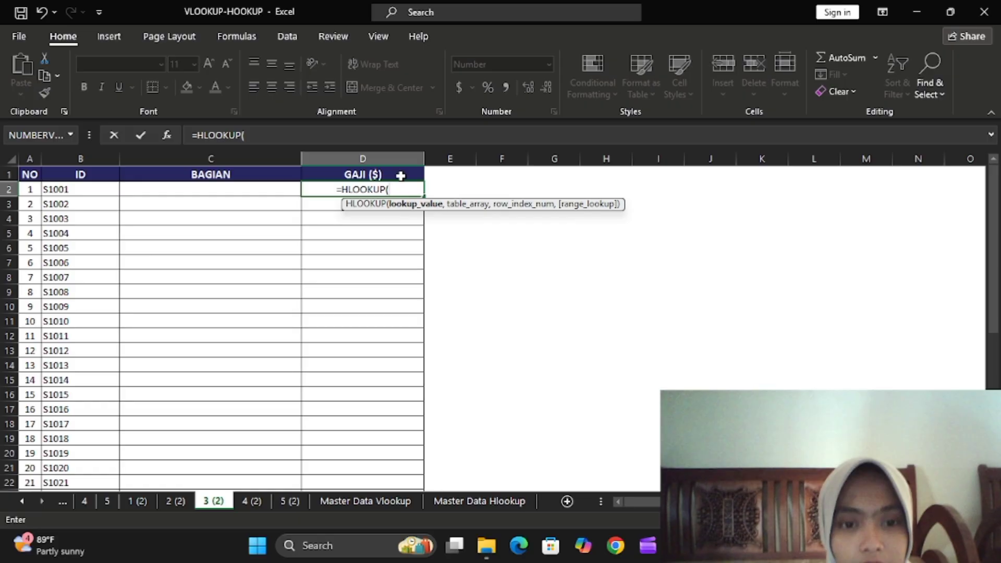
left_click(70, 189)
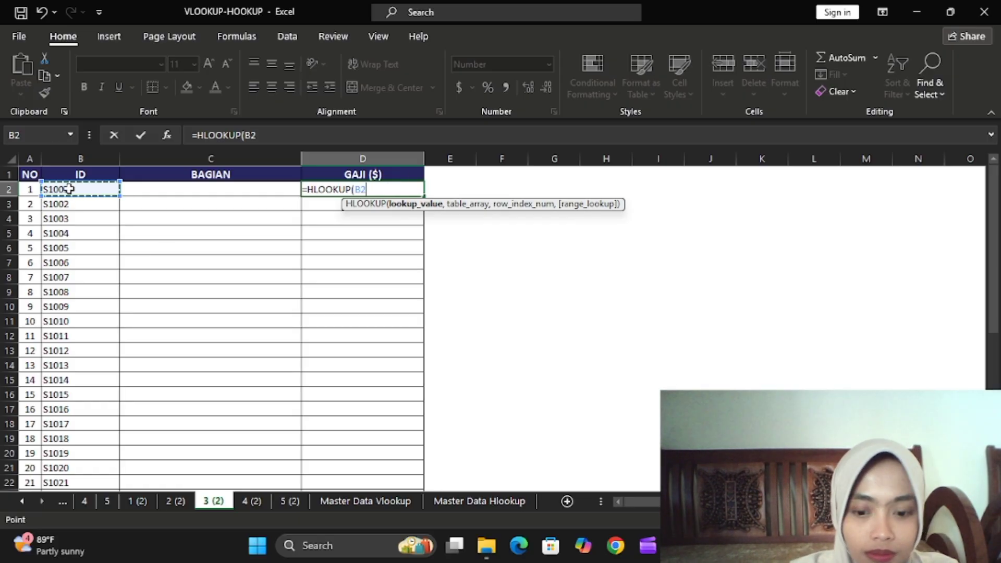
type(",")
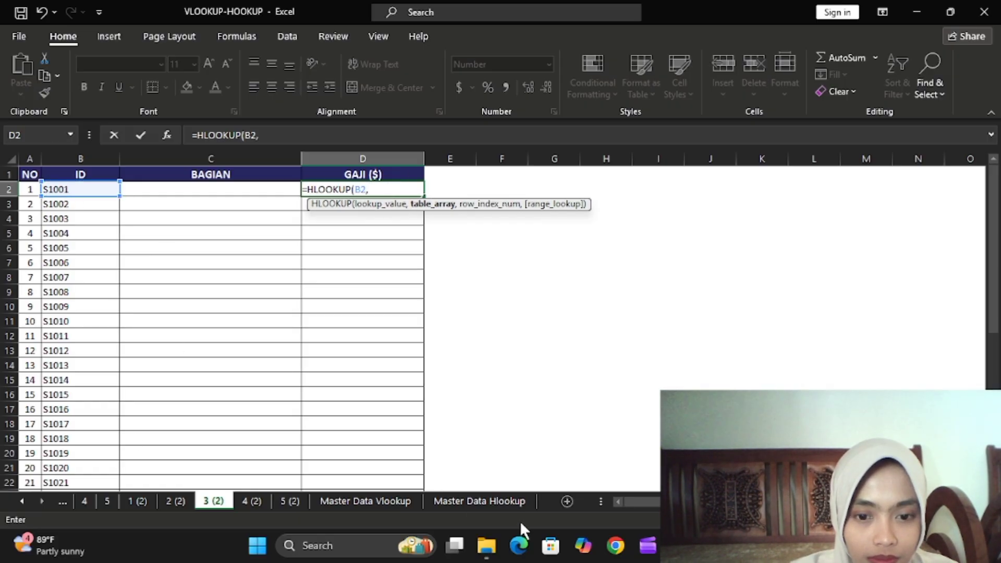
Set the table array of the GAJI ($) formula on sheet 3 (2) to the absolute range $A$2:$AO$7 on Master Data Hlookup
left_click(502, 499)
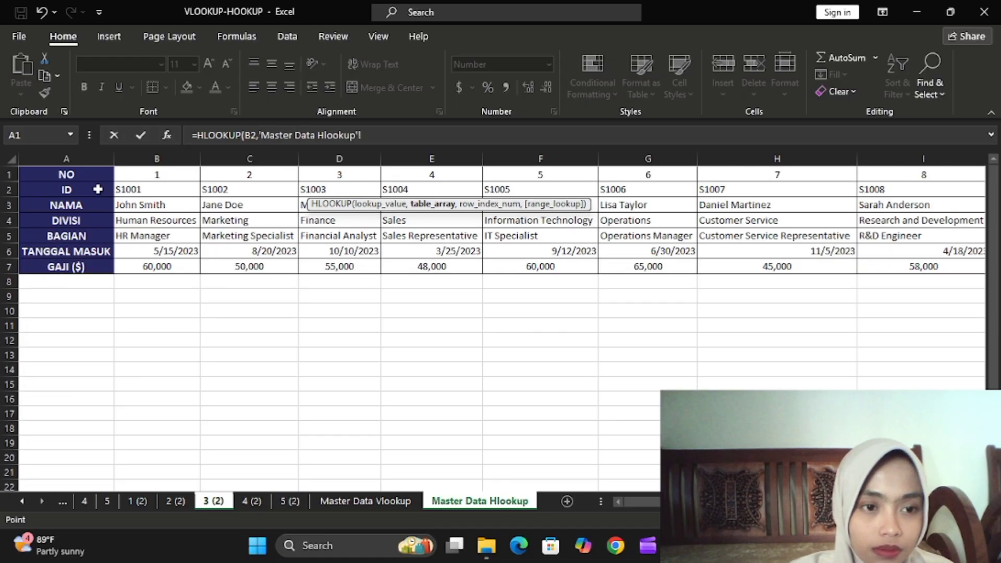
left_click_drag(98, 190, 880, 270)
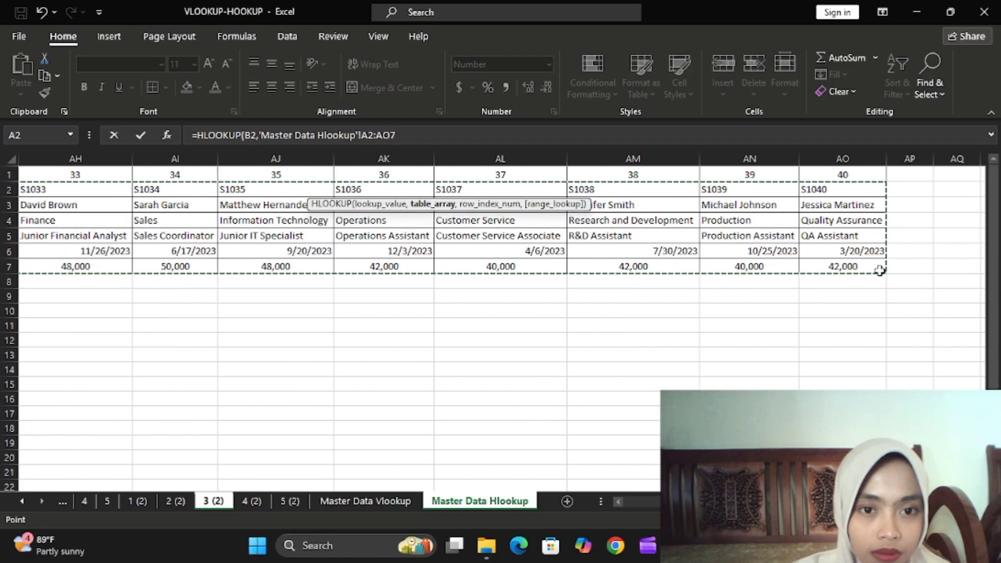
key("F4")
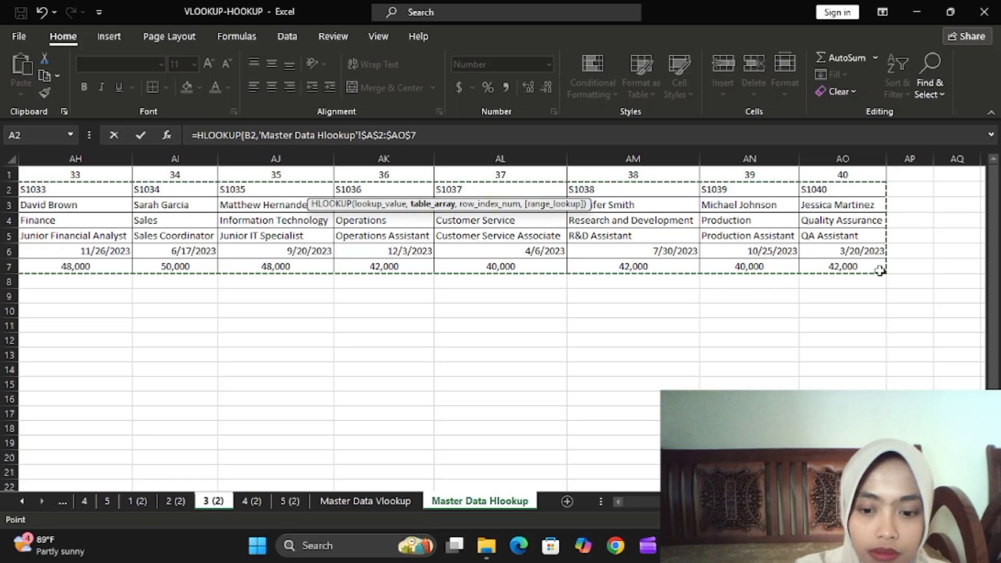
type(",")
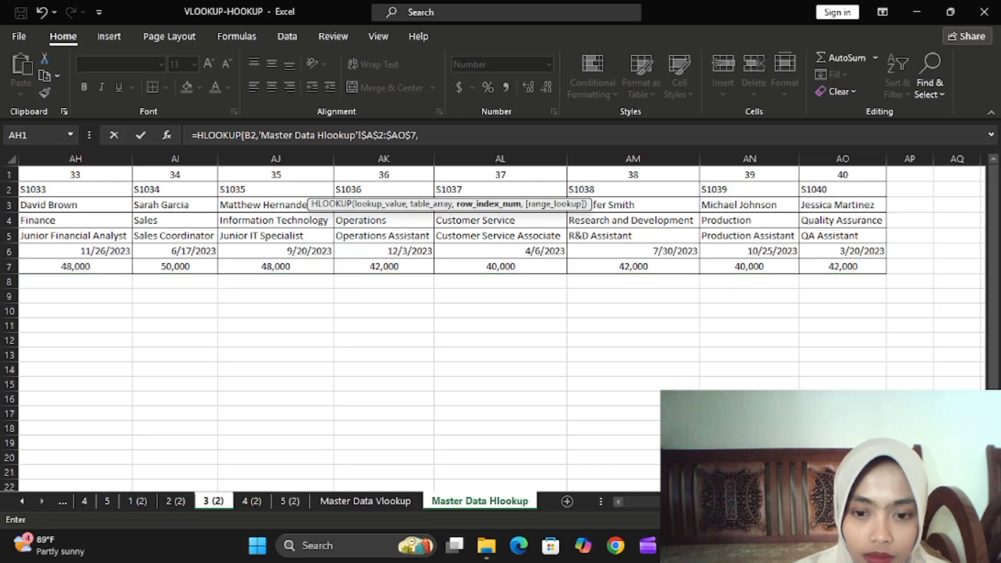
Complete the GAJI ($) formula in D2 of sheet 3 (2) with row index 6 and range lookup 0
left_click_drag(642, 502, 639, 501)
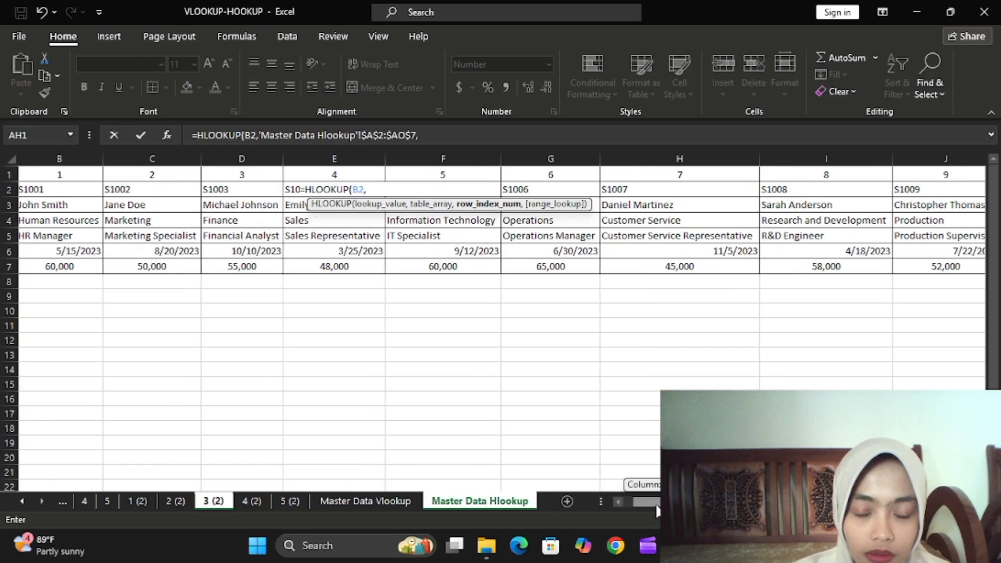
left_click(617, 501)
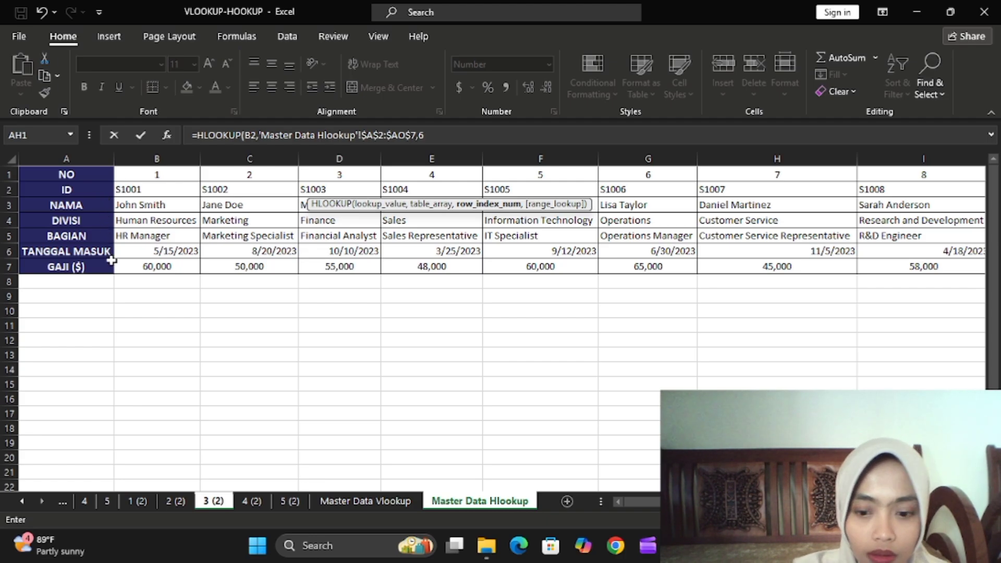
type(",0")
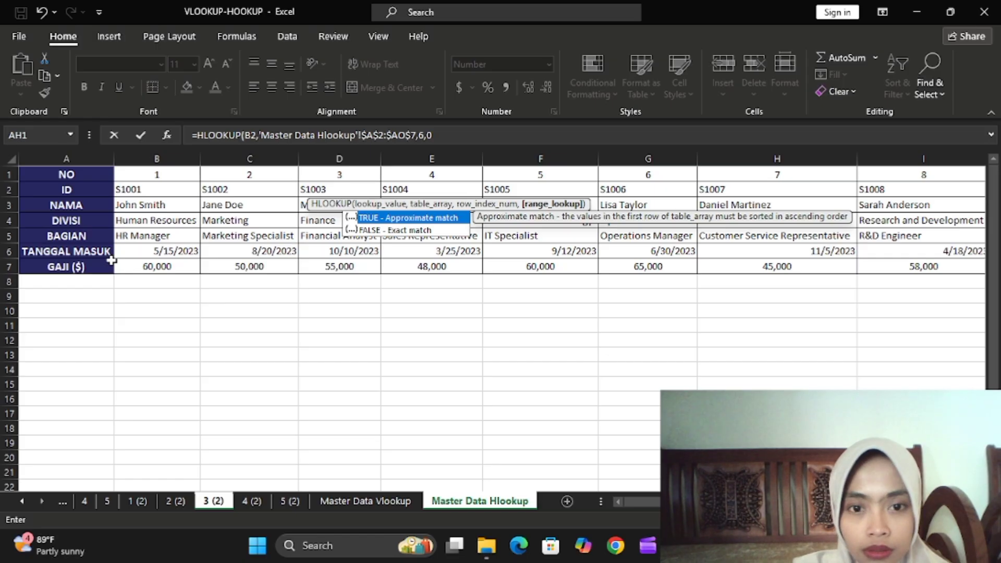
key("Return")
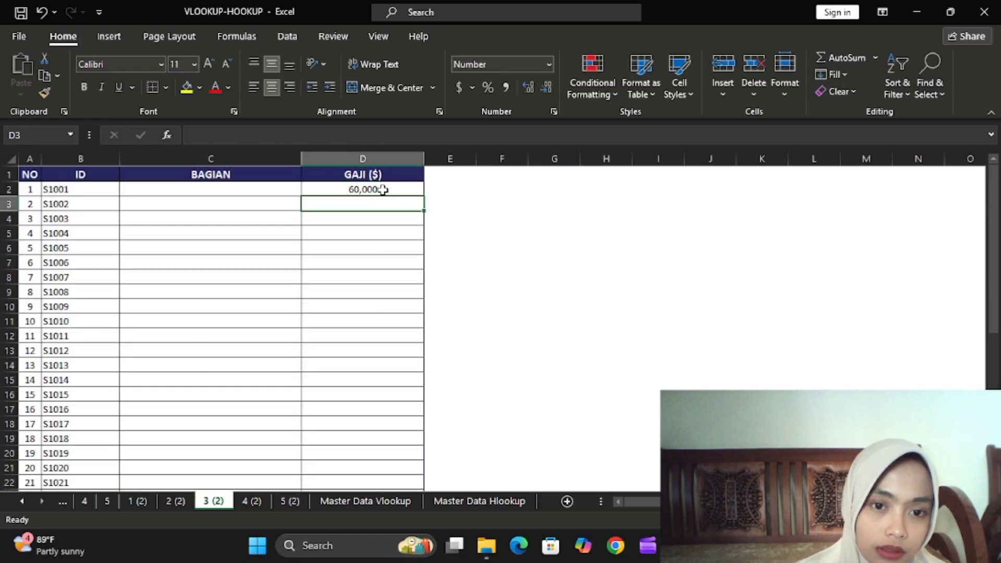
Start an HLOOKUP formula in cell C2 of sheet 3 (2) under BAGIAN with B2 as lookup value
left_click(292, 185)
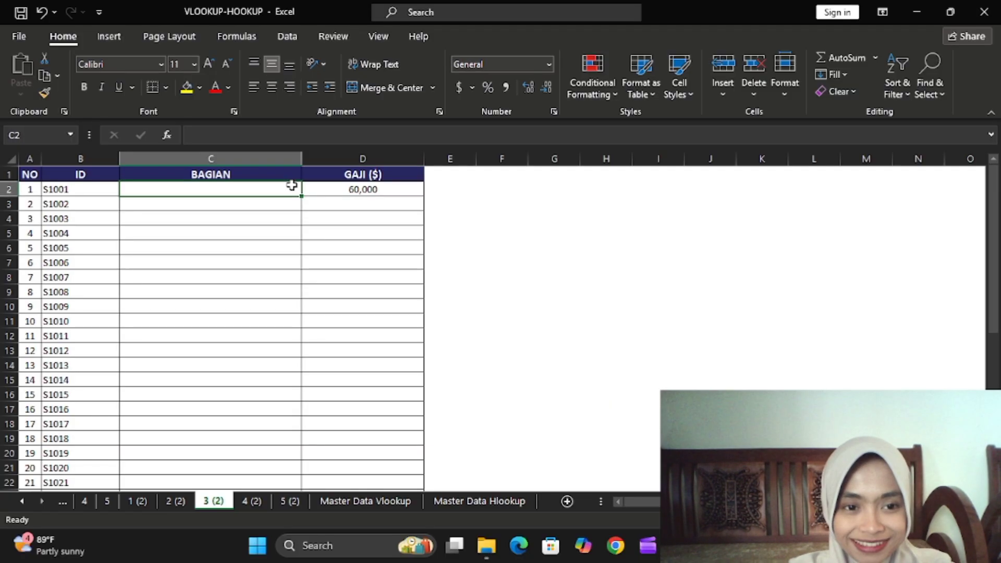
type("=HLOOKUP")
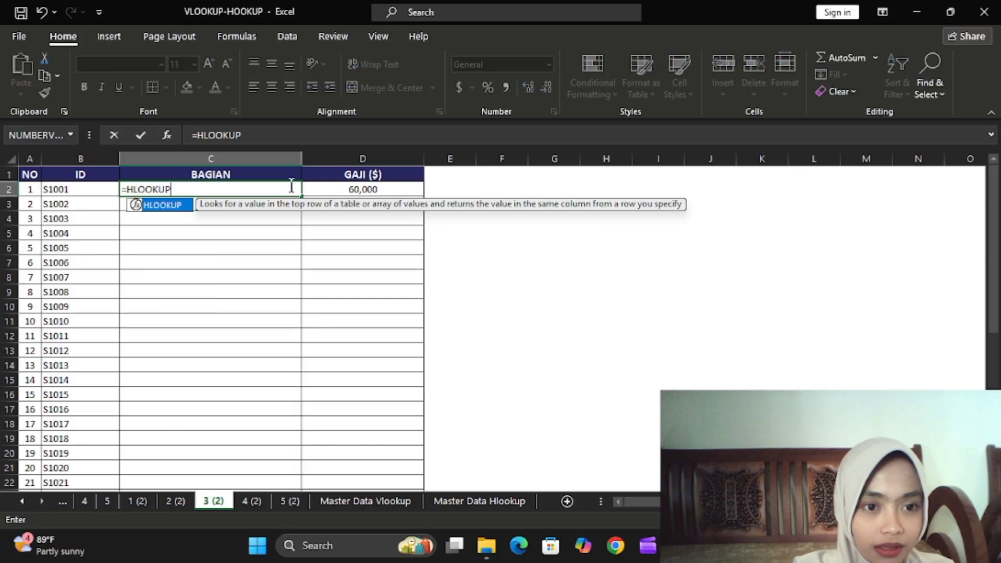
type("(")
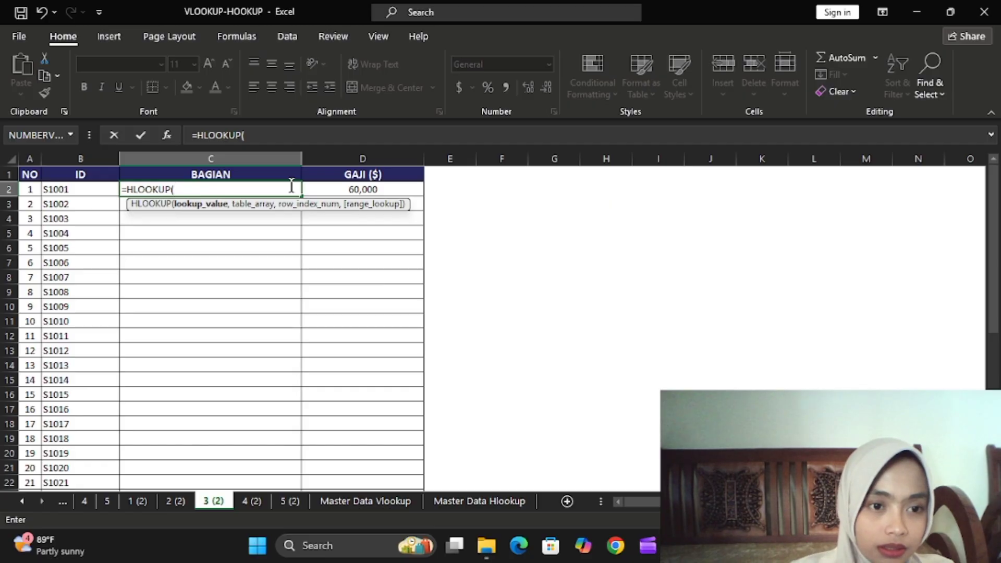
left_click(74, 190)
type(",")
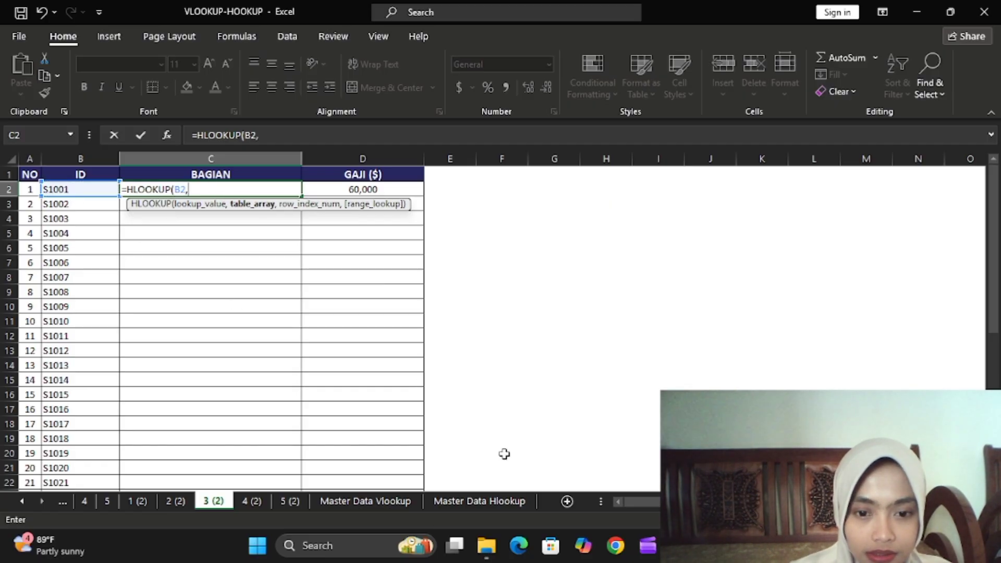
Set the BAGIAN formula's table array to the absolute range $A$2:$AO$7 on the Master Data Hlookup sheet
left_click(510, 501)
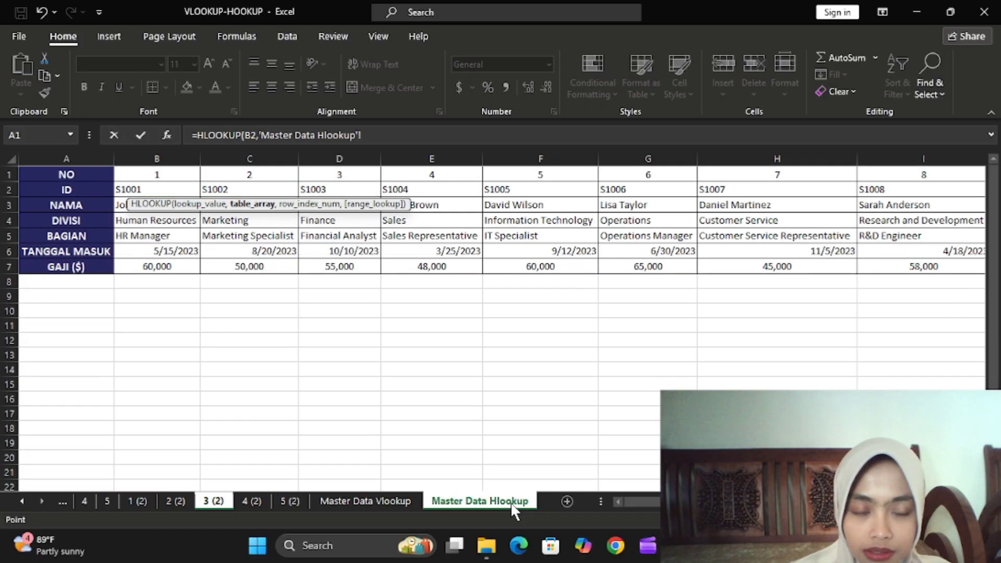
left_click_drag(97, 191, 875, 270)
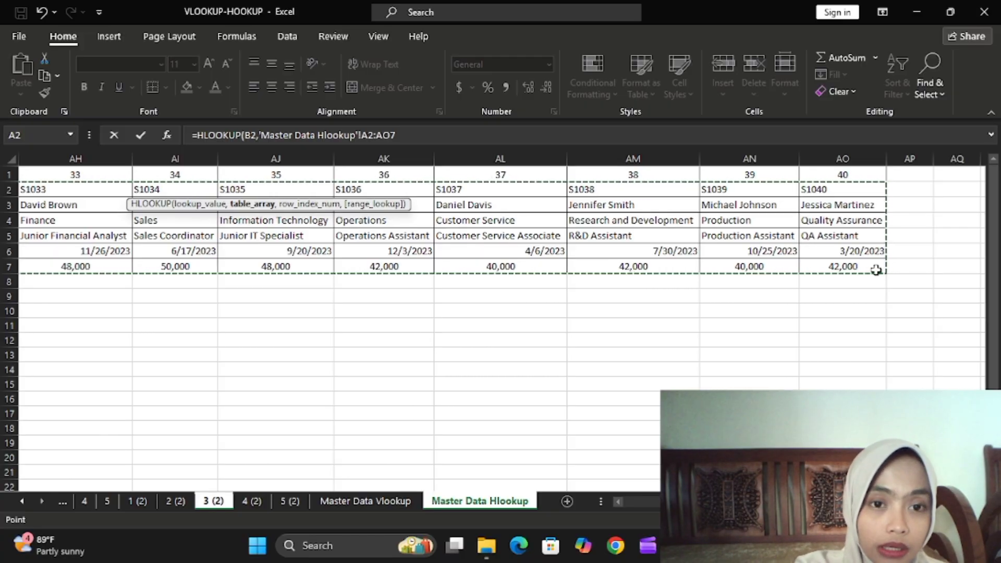
key("F4")
type(",")
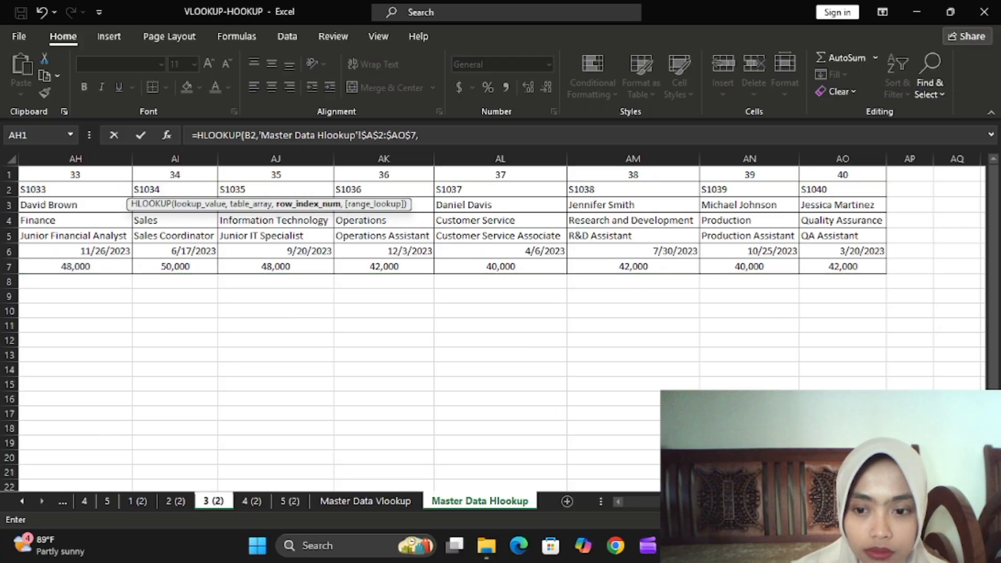
Complete the BAGIAN formula with row index 4 and range lookup 0, and fill both BAGIAN and GAJI ($) down all ID rows
left_click(628, 499)
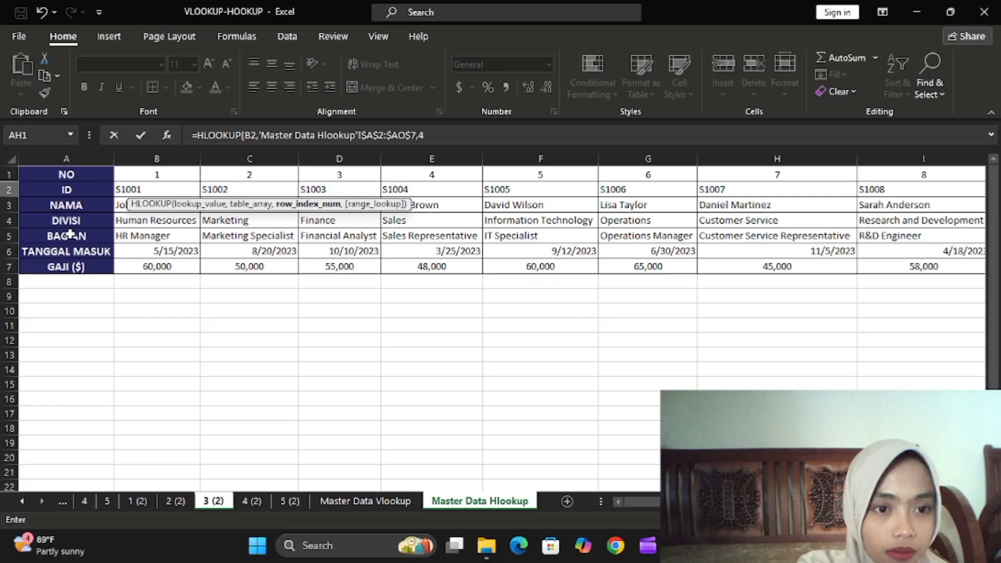
type(",0")
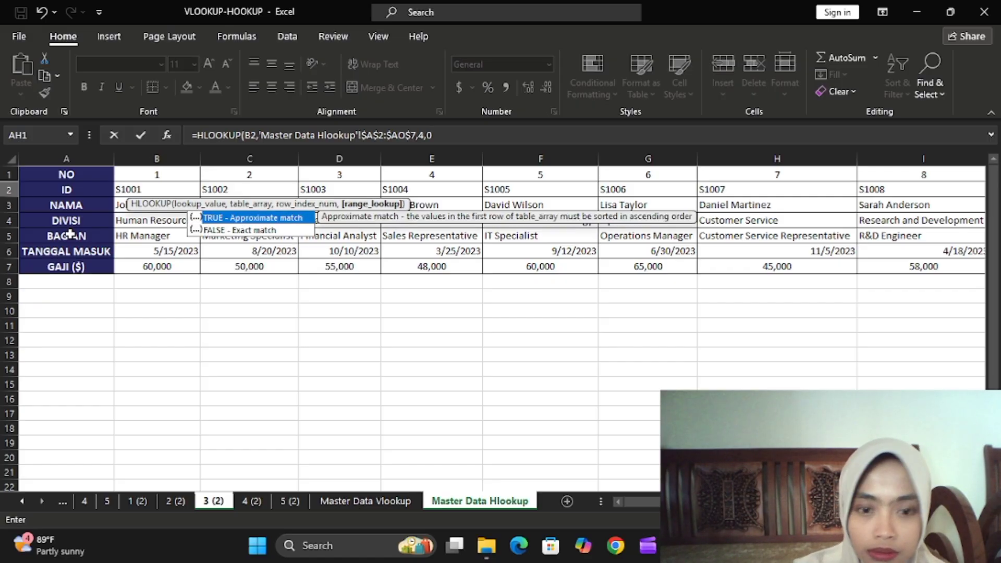
key("Return")
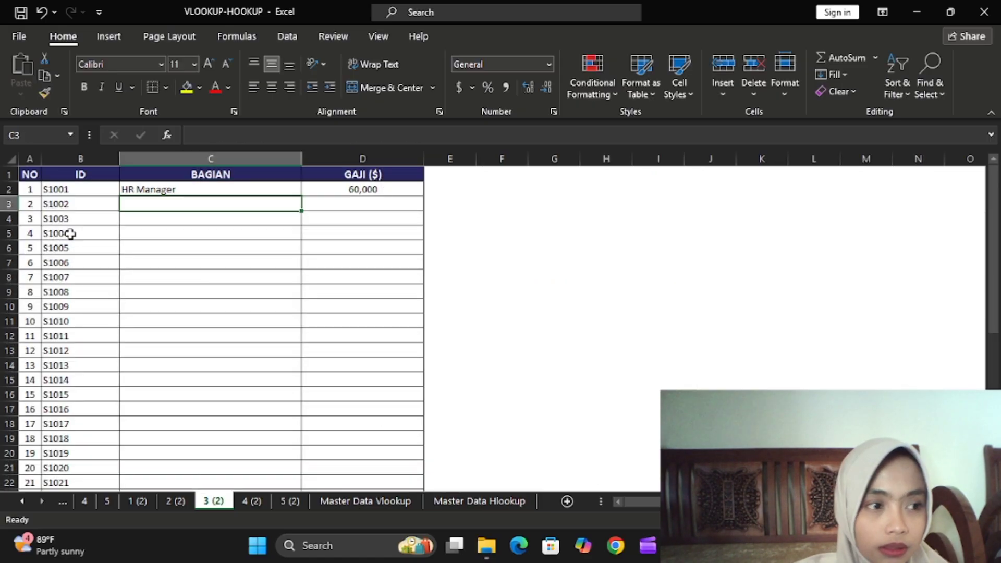
left_click_drag(236, 185, 331, 188)
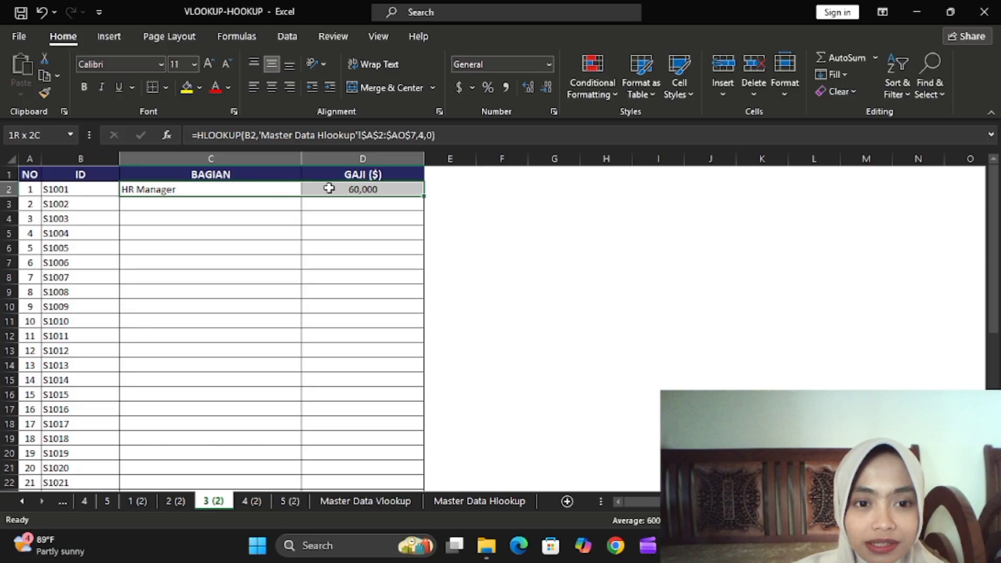
double_click(425, 196)
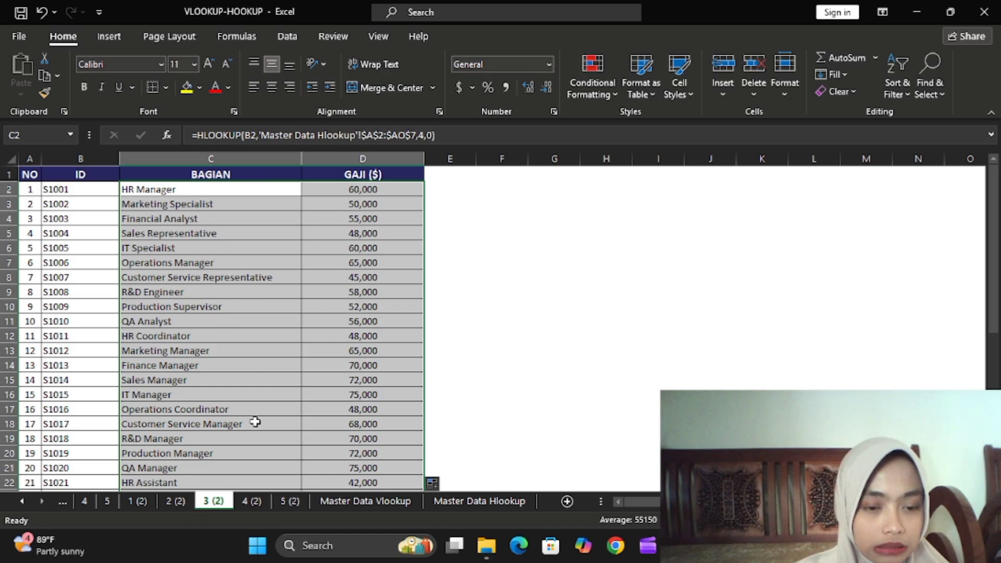
Start an HLOOKUP formula in cell E2 of sheet 4 (2) under NAMA with B2 as lookup value
left_click(252, 501)
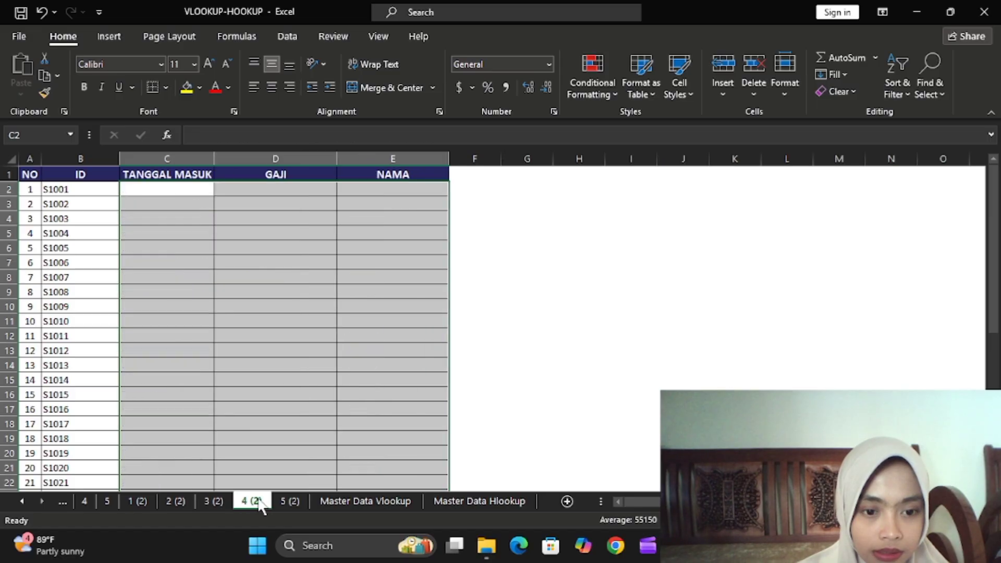
left_click(292, 187)
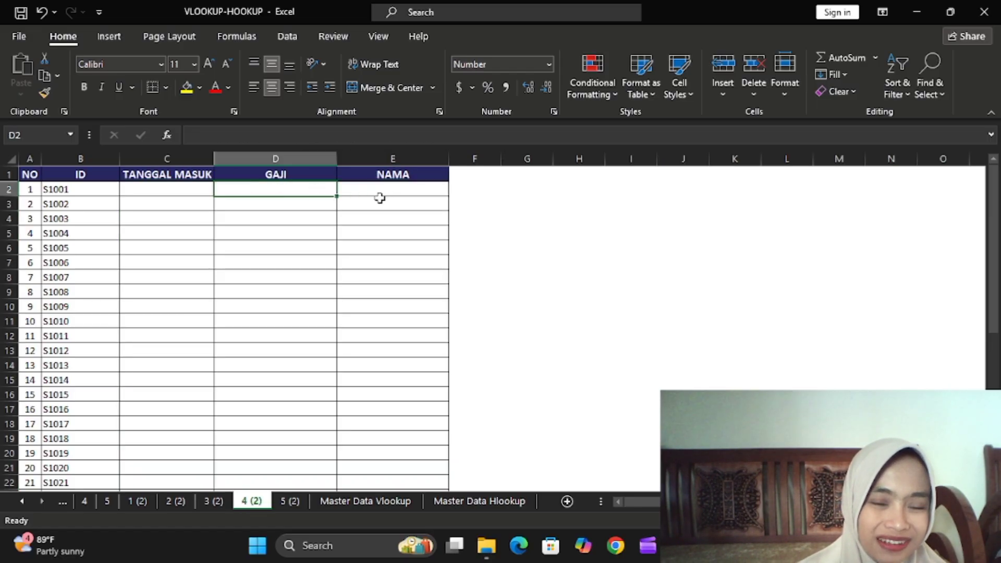
left_click(397, 189)
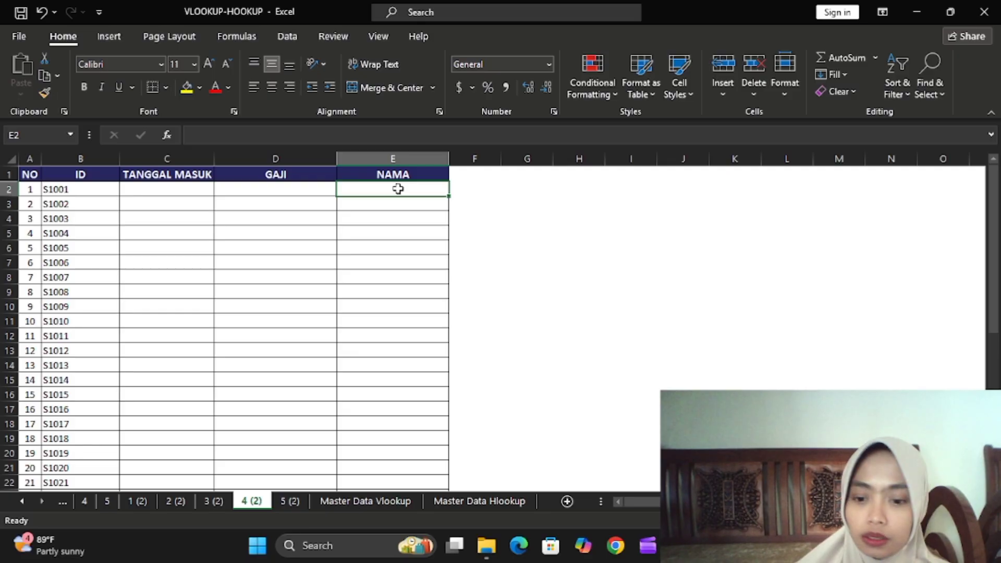
type("=HLOO")
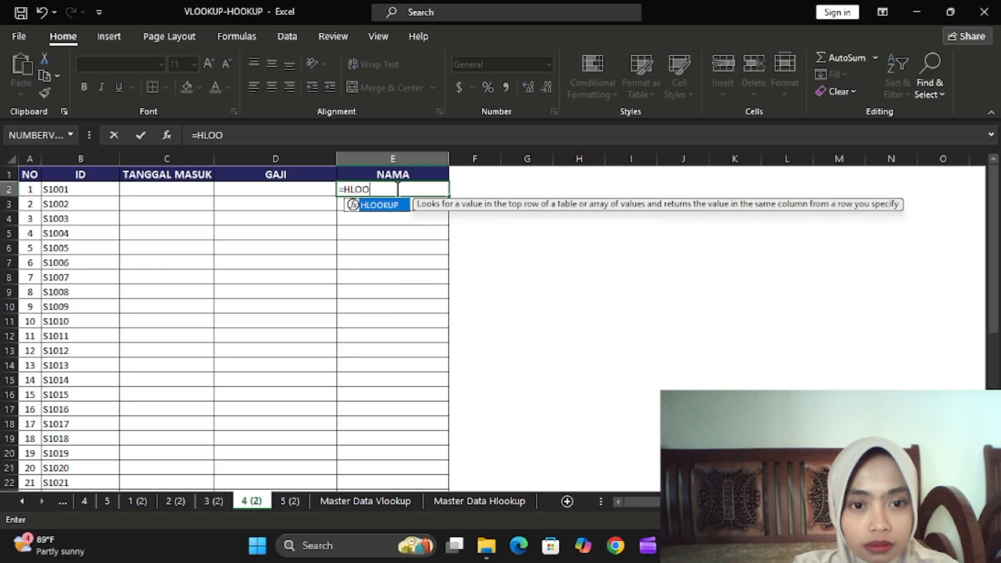
type("KUP")
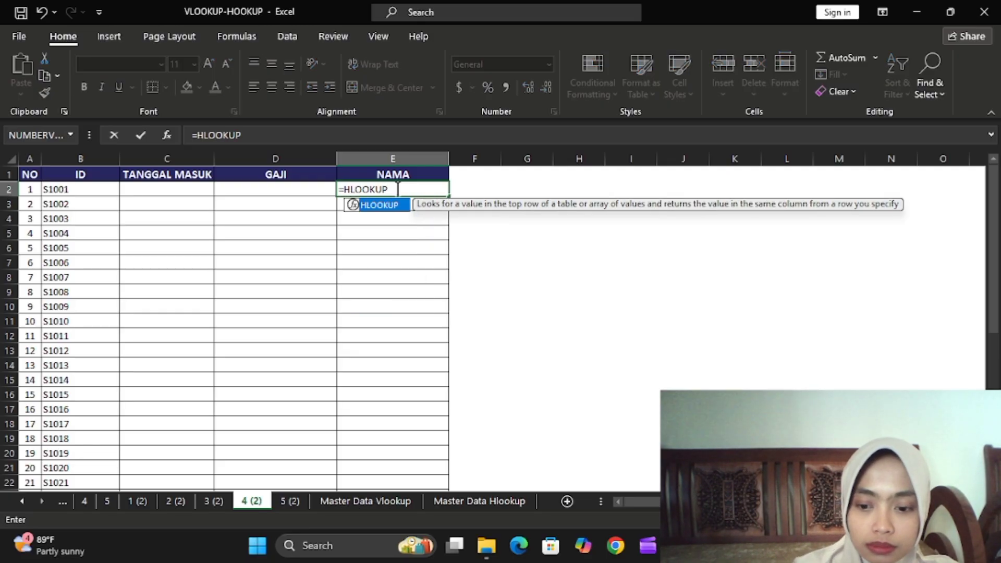
type("(")
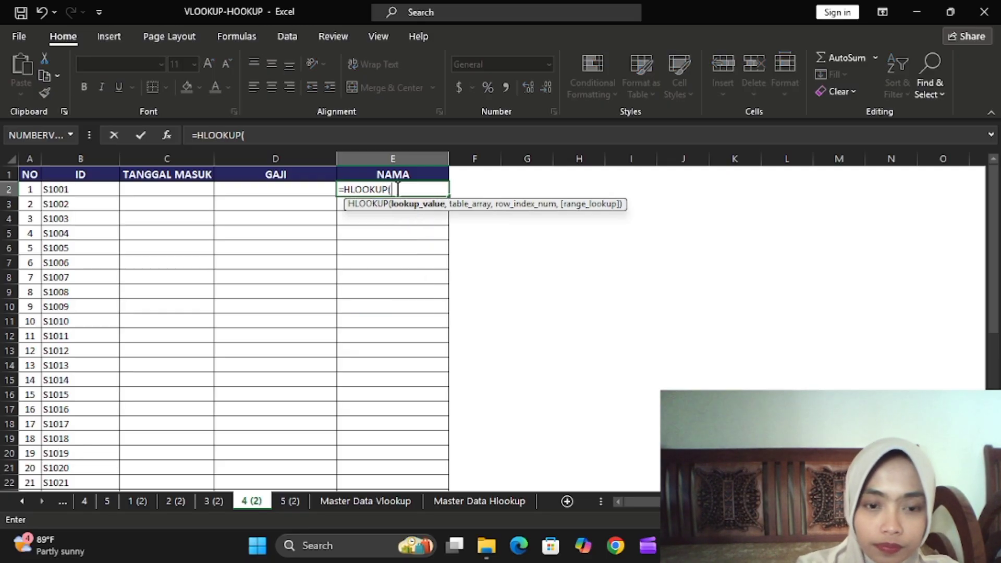
left_click(60, 188)
type(",")
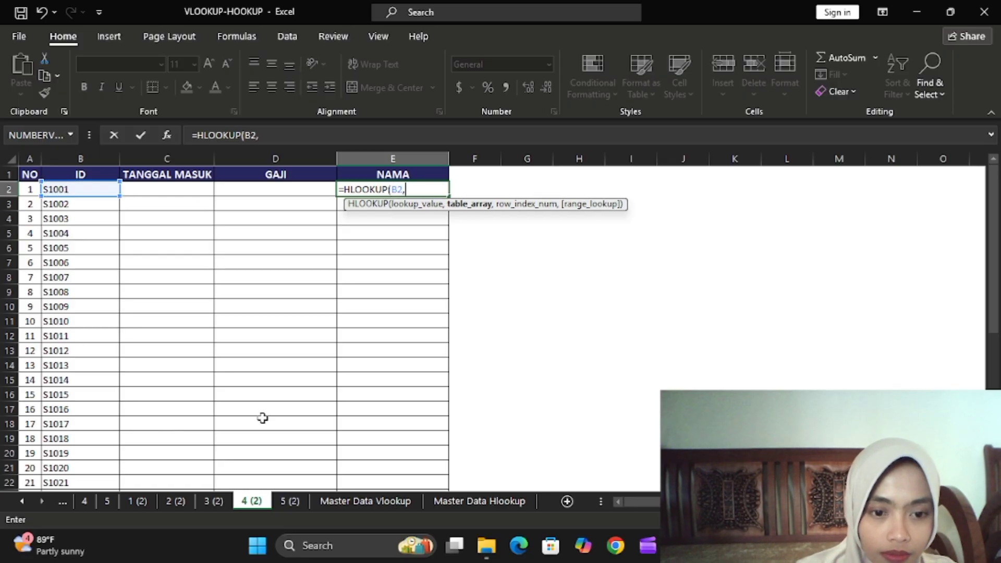
Complete the NAMA formula with absolute table array $A$2:$AO$7 from the Master Data Hlookup sheet, row index 2 and range lookup 0
left_click(485, 501)
left_click_drag(89, 190, 875, 268)
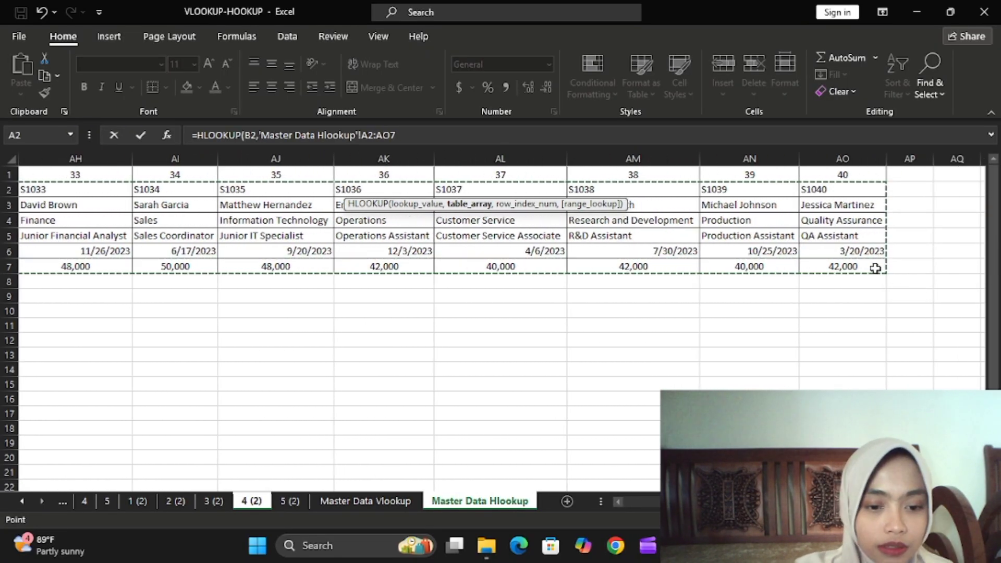
key("F4")
type(",")
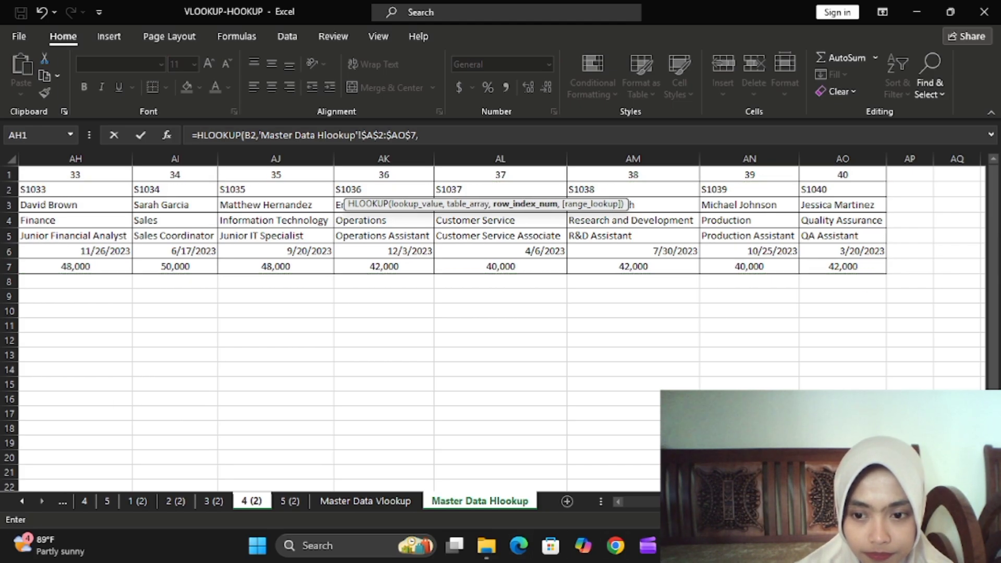
left_click_drag(667, 504, 612, 505)
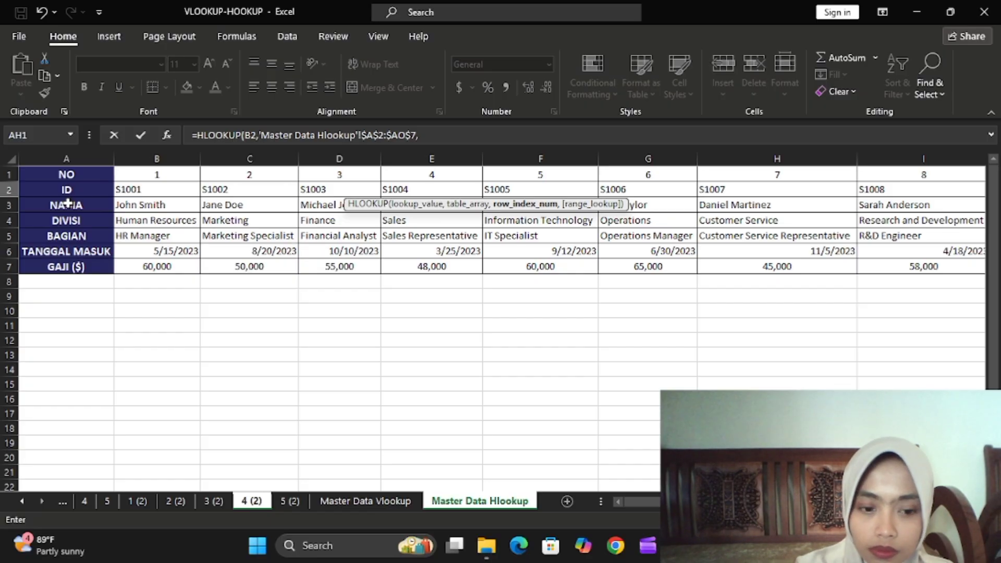
type(",0")
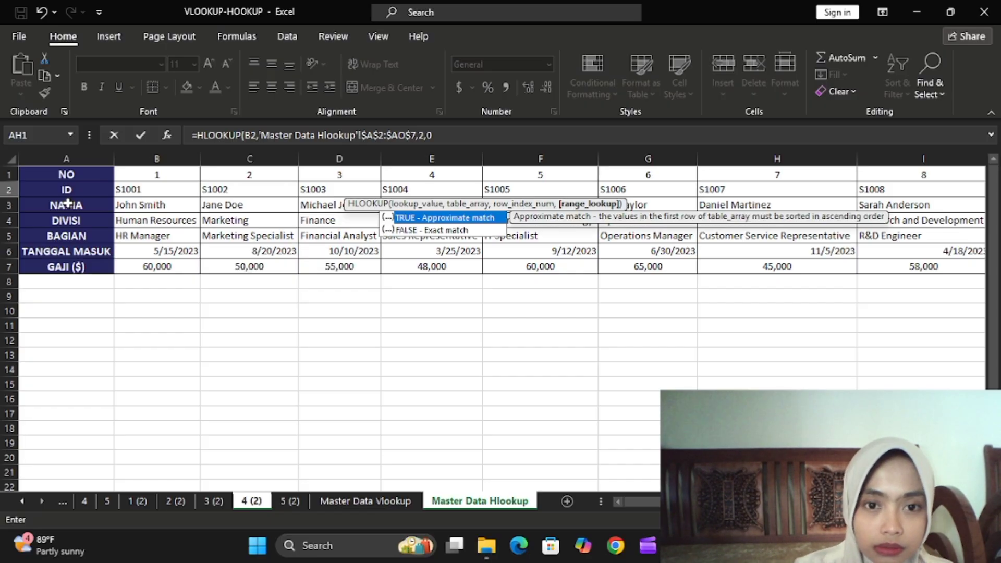
key("Return")
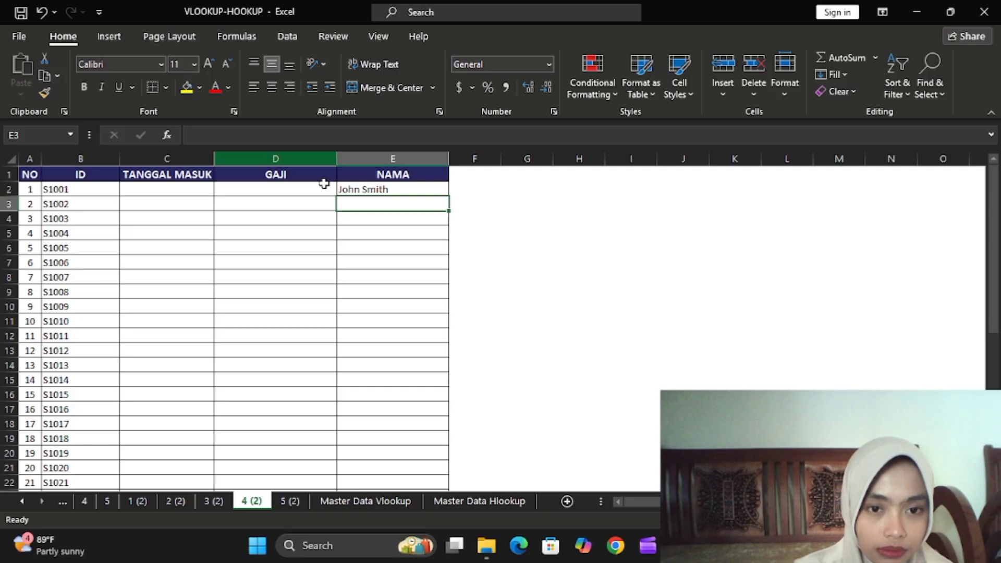
Start an HLOOKUP formula in cell D2 of sheet 4 (2) under GAJI with B2 as lookup value
left_click(311, 189)
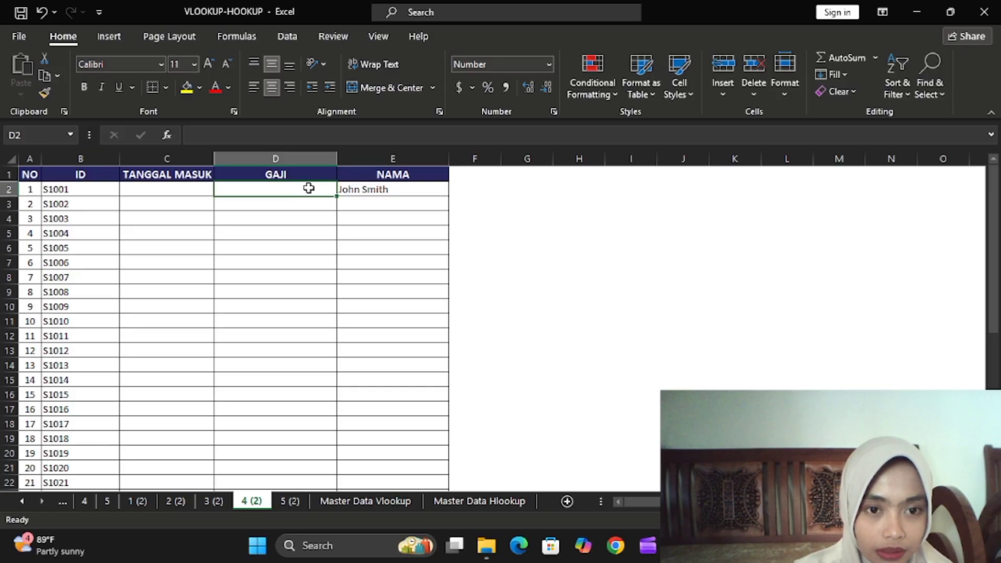
type("=HLO")
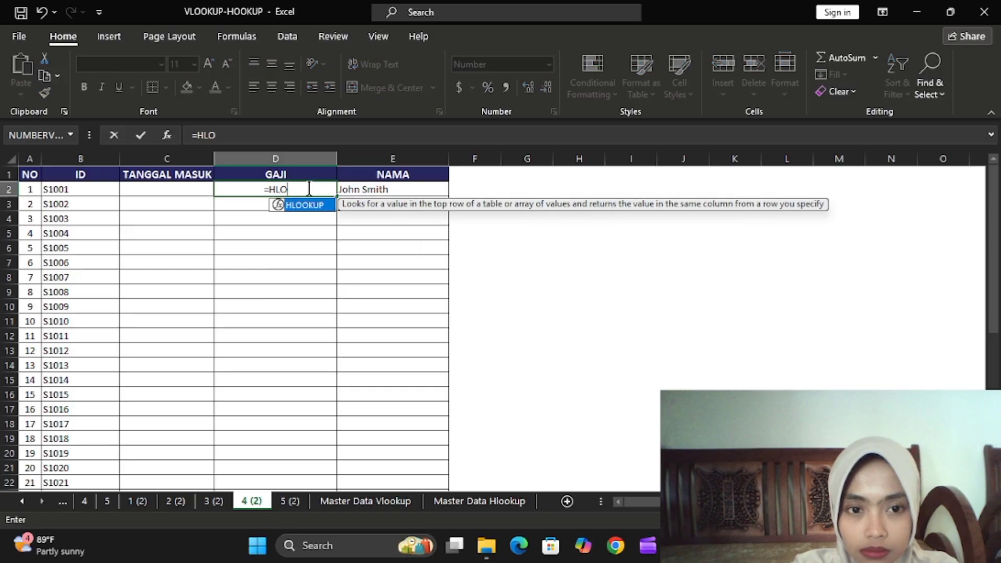
type("OKUP")
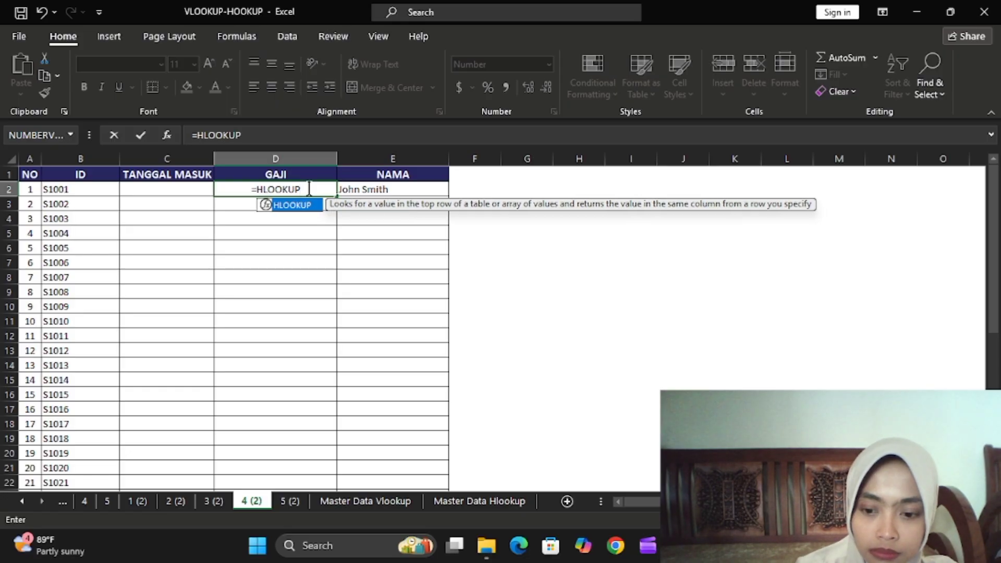
type("(")
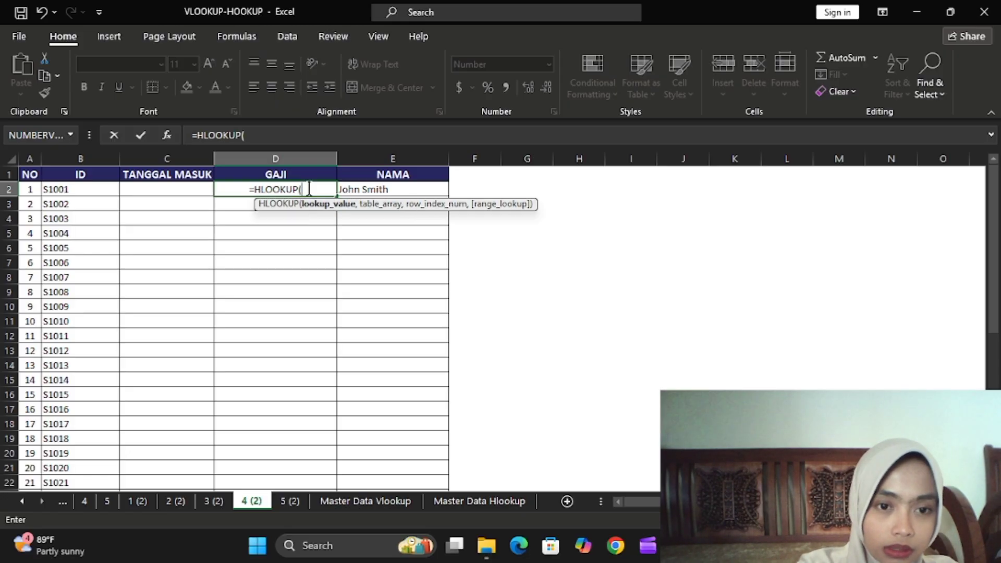
left_click(99, 188)
type(",")
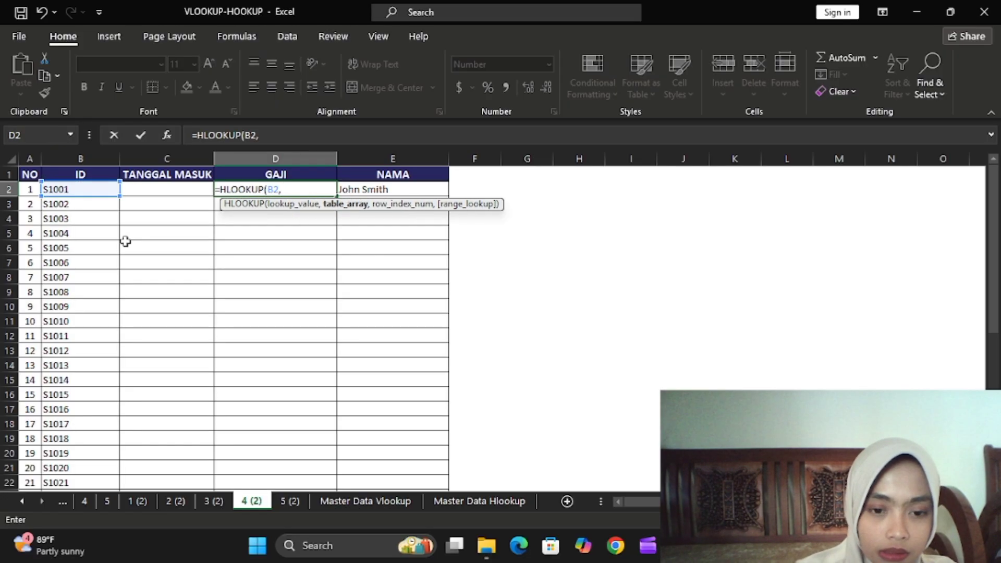
Complete the GAJI formula with absolute table array $A$2:$AO$7 from the Master Data Hlookup sheet, row index 6 and range lookup 0
left_click(506, 496)
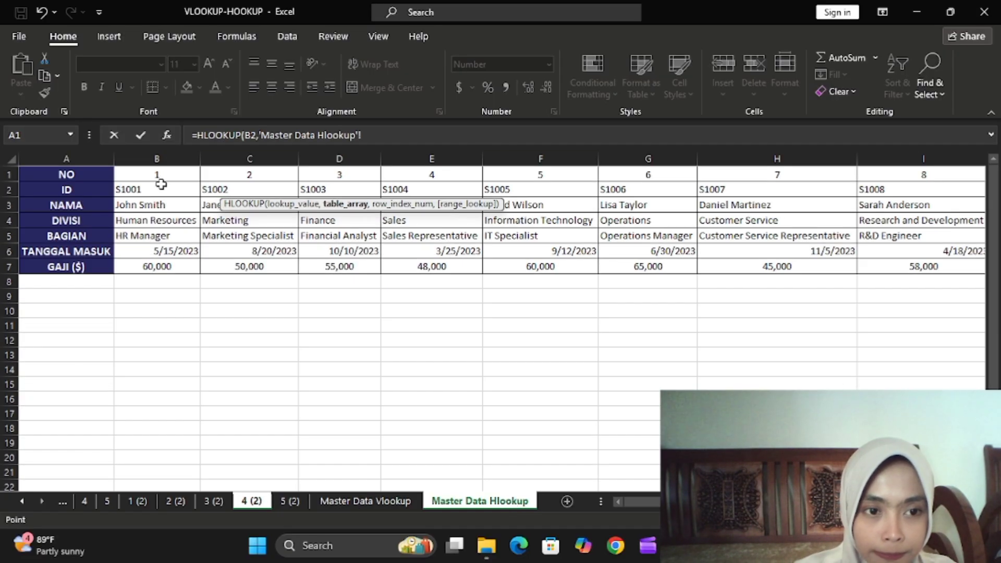
left_click_drag(104, 193, 750, 265)
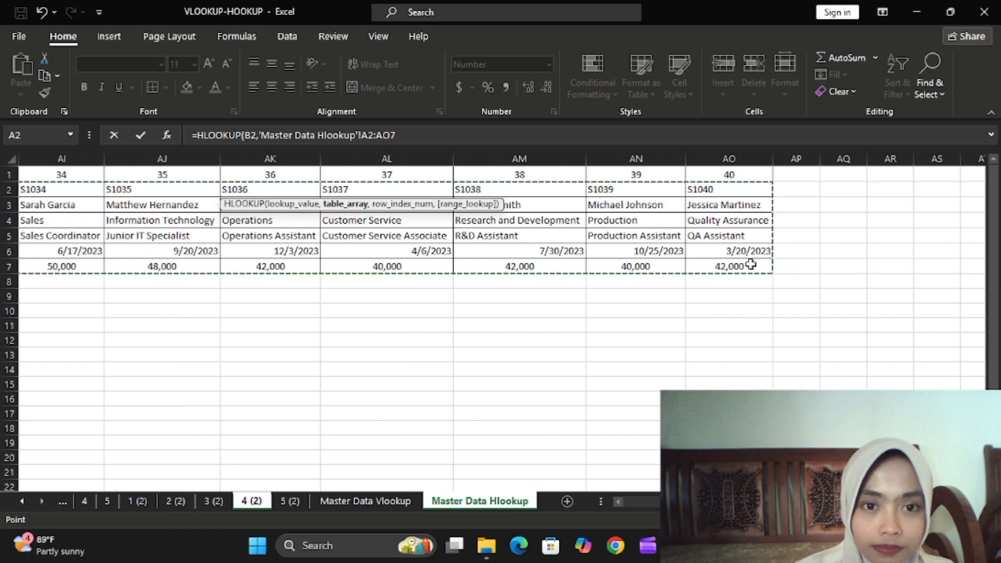
key("F4")
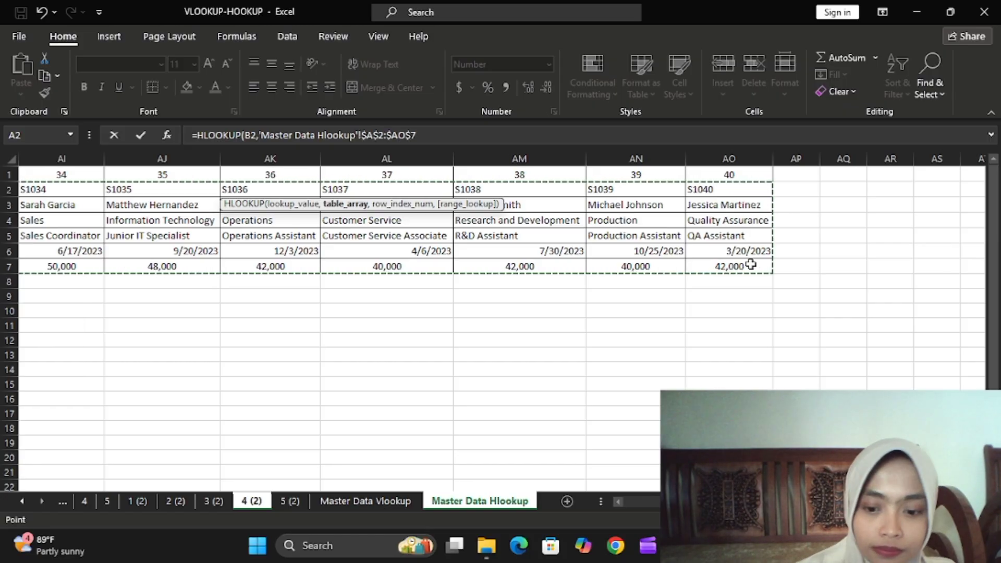
type(",")
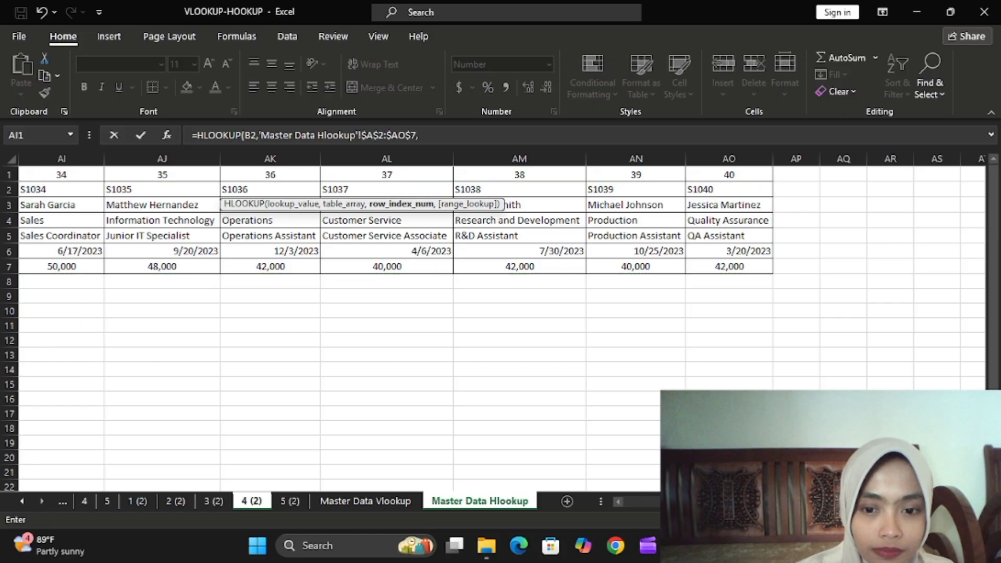
left_click(633, 502)
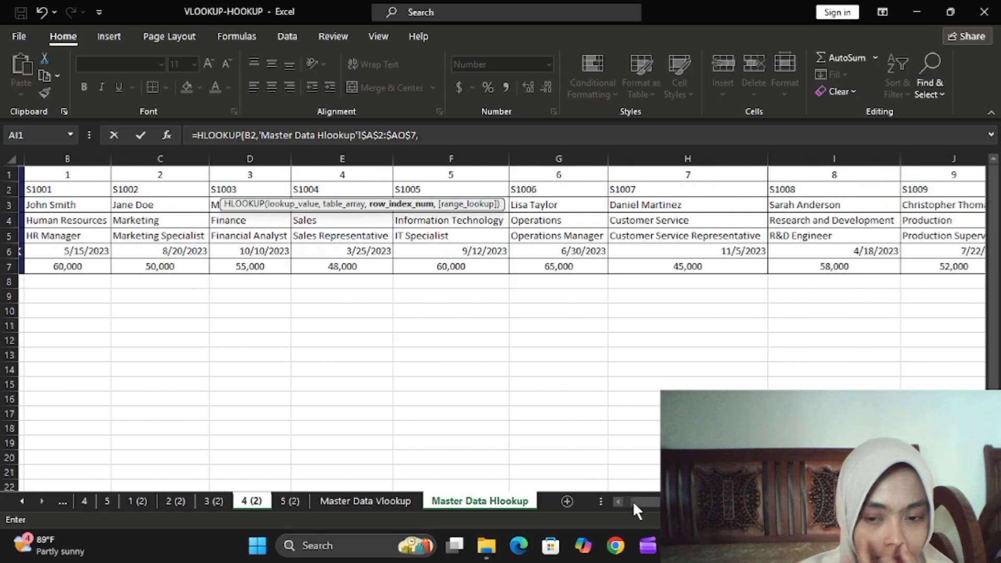
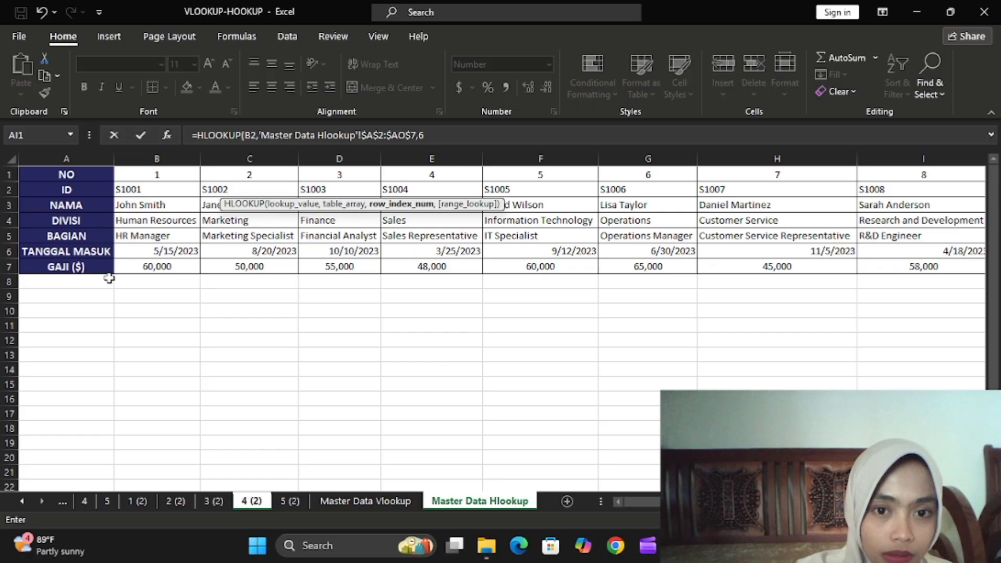
type(",0")
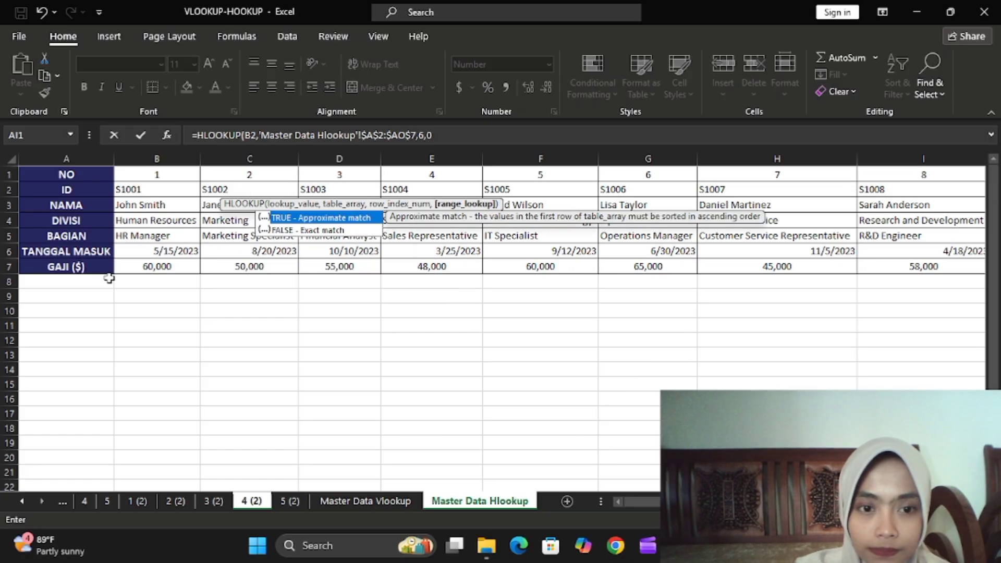
key("Return")
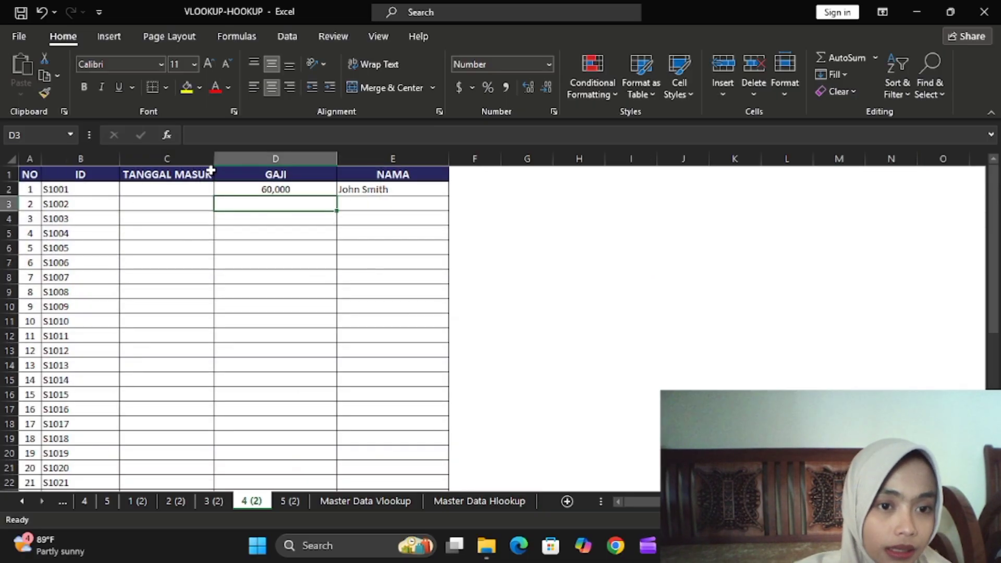
Start an HLOOKUP formula in cell C2 of sheet 4 (2) under TANGGAL MASUK with B2 as lookup value
left_click(186, 190)
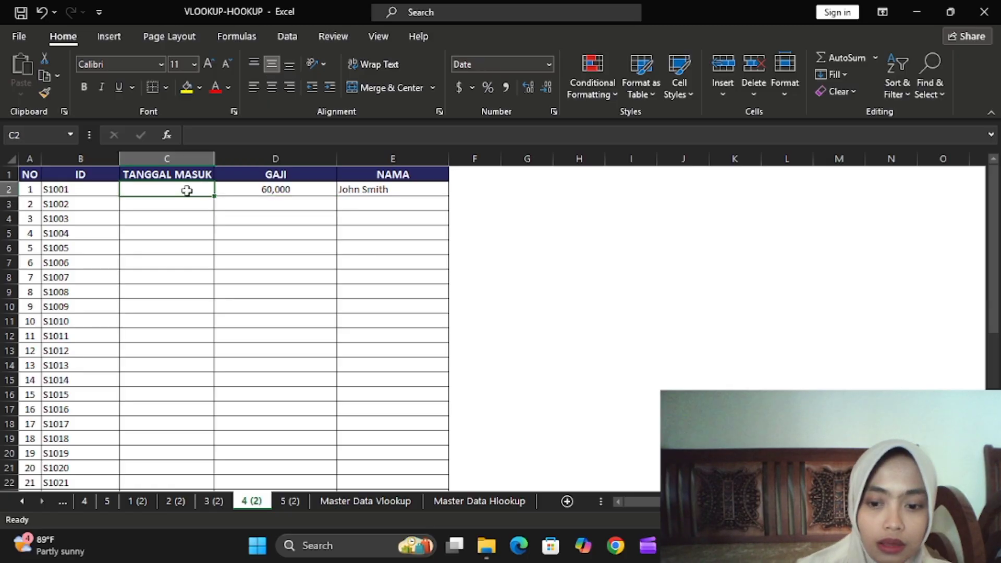
type("=HLO")
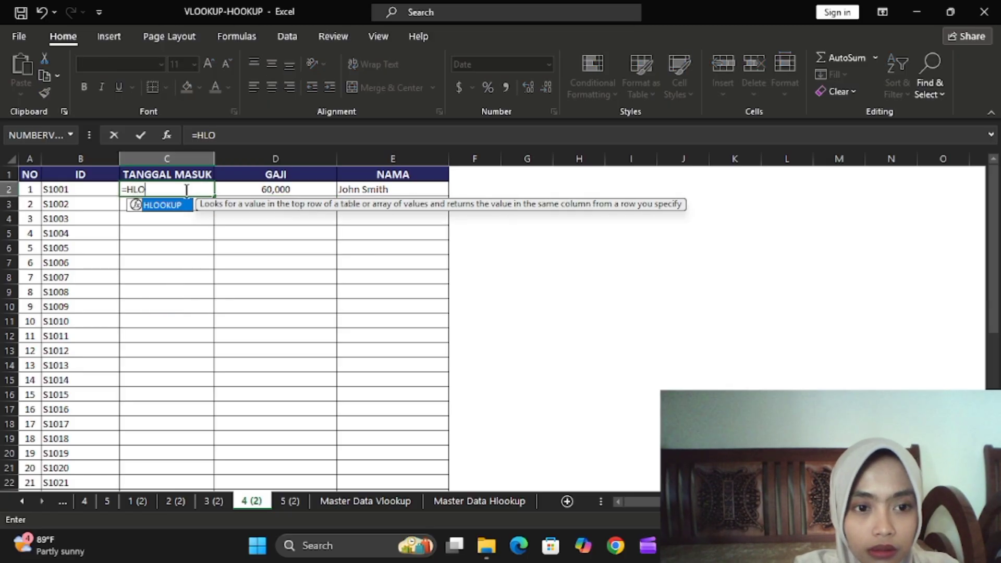
type("OKUP")
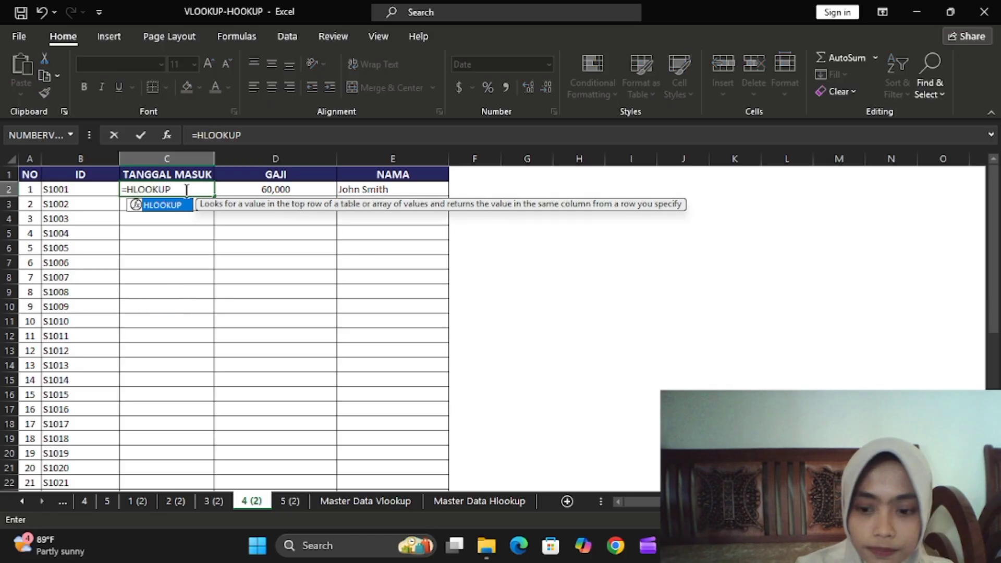
type("(")
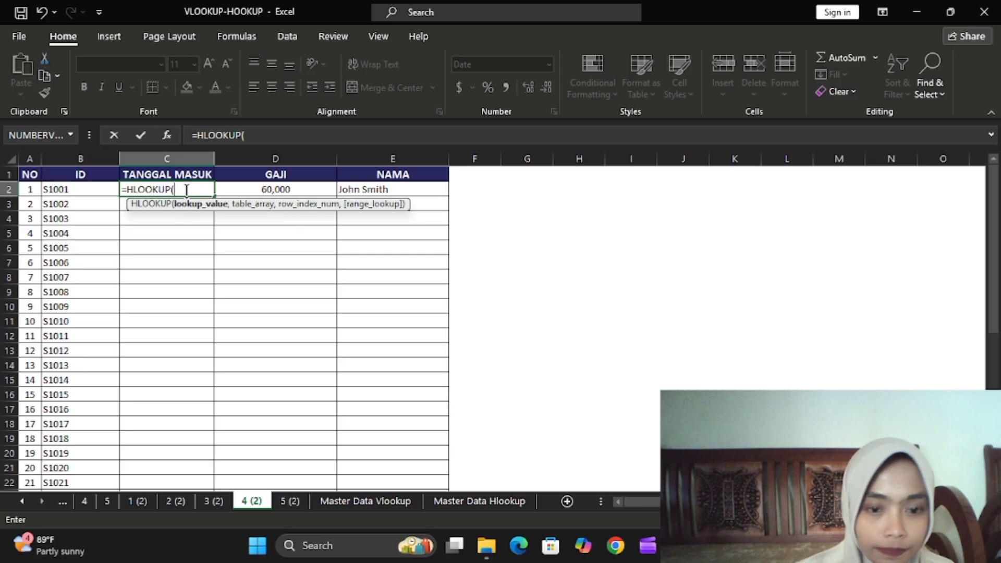
left_click(109, 194)
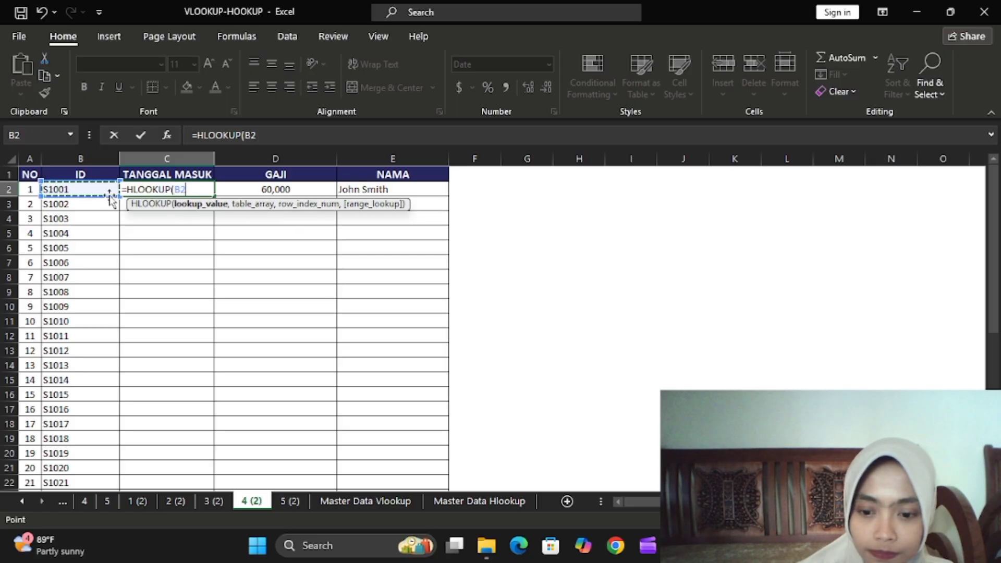
type(",")
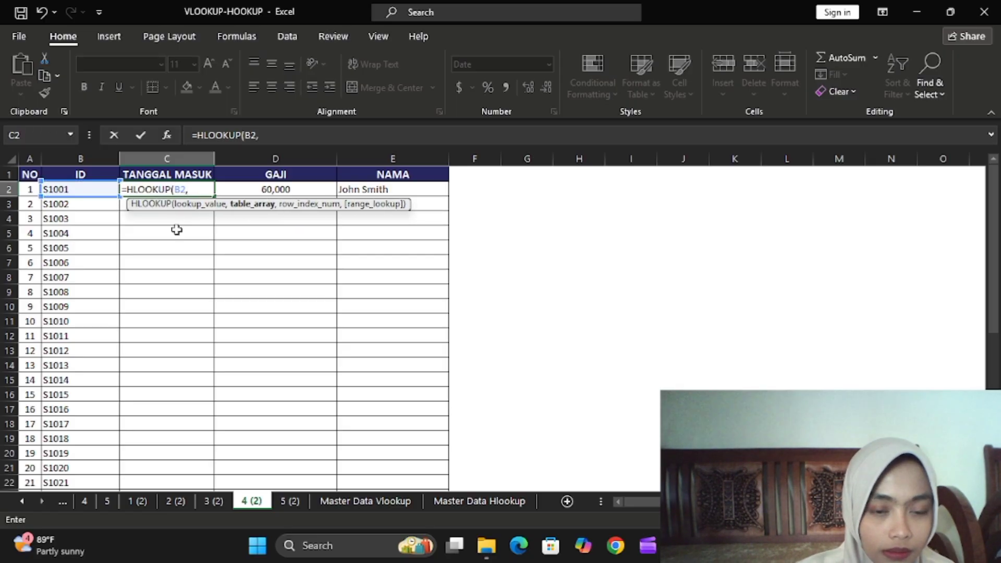
Set the TANGGAL MASUK formula's table array to the absolute range $A$2:$AO$7 on the Master Data Hlookup sheet
left_click(478, 500)
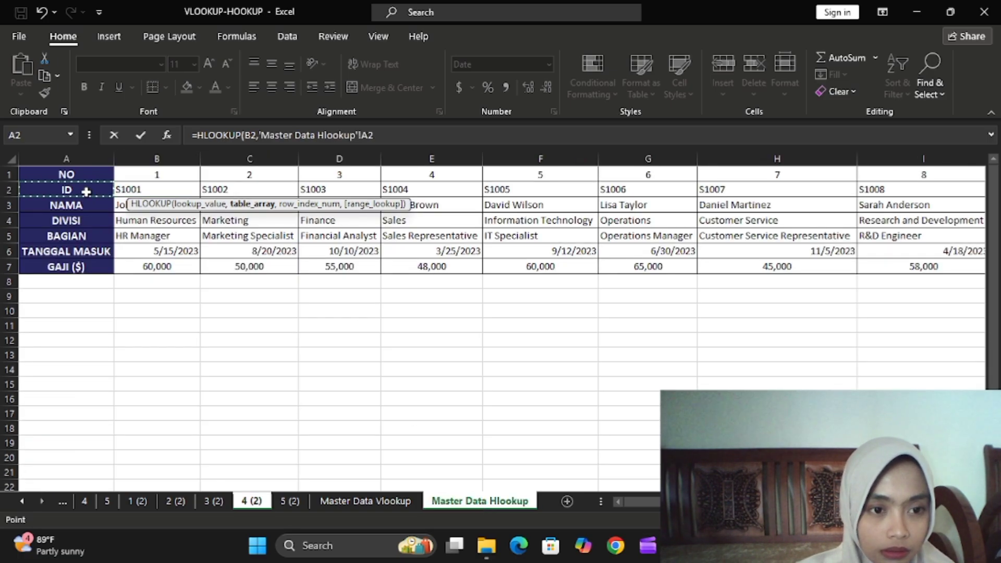
left_click_drag(86, 192, 877, 271)
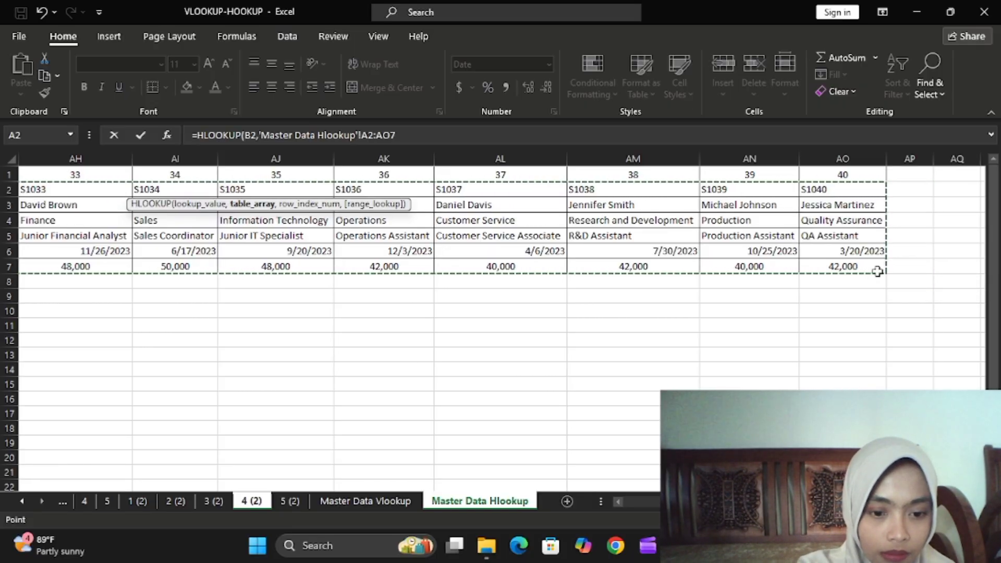
key("F4")
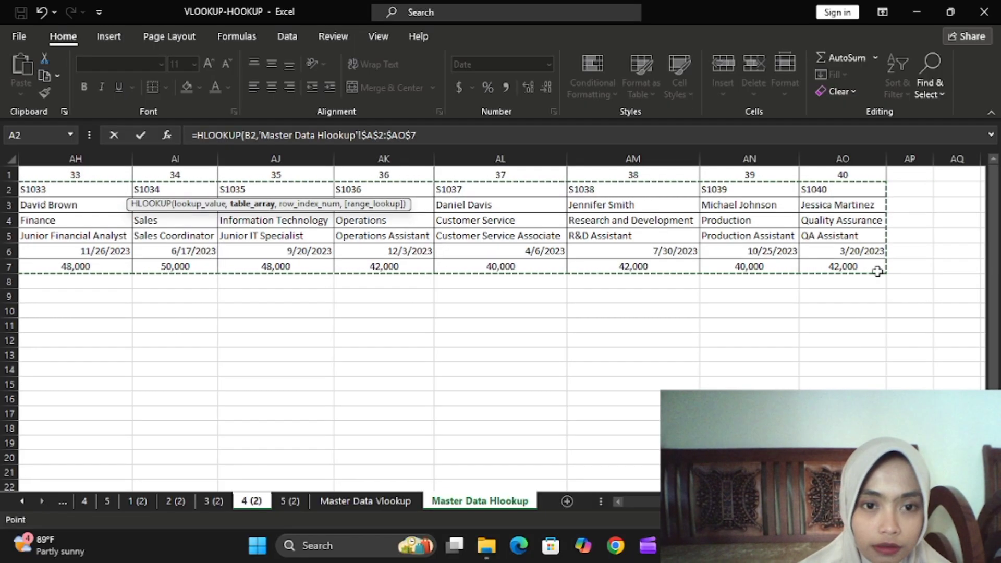
type(",")
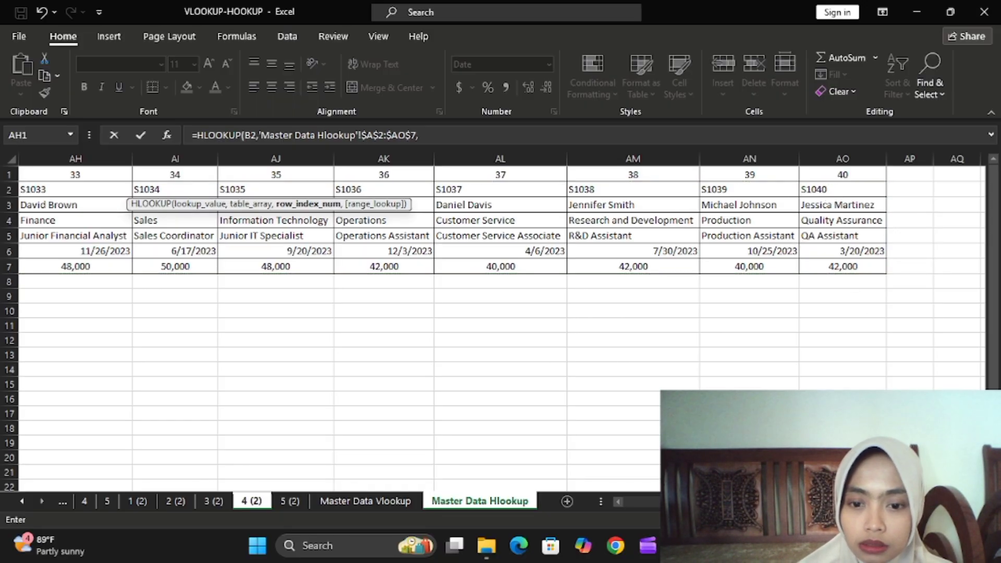
Complete the TANGGAL MASUK formula in cell C2 of sheet 4 (2) with row index 5 and range lookup 0
left_click_drag(618, 501, 597, 499)
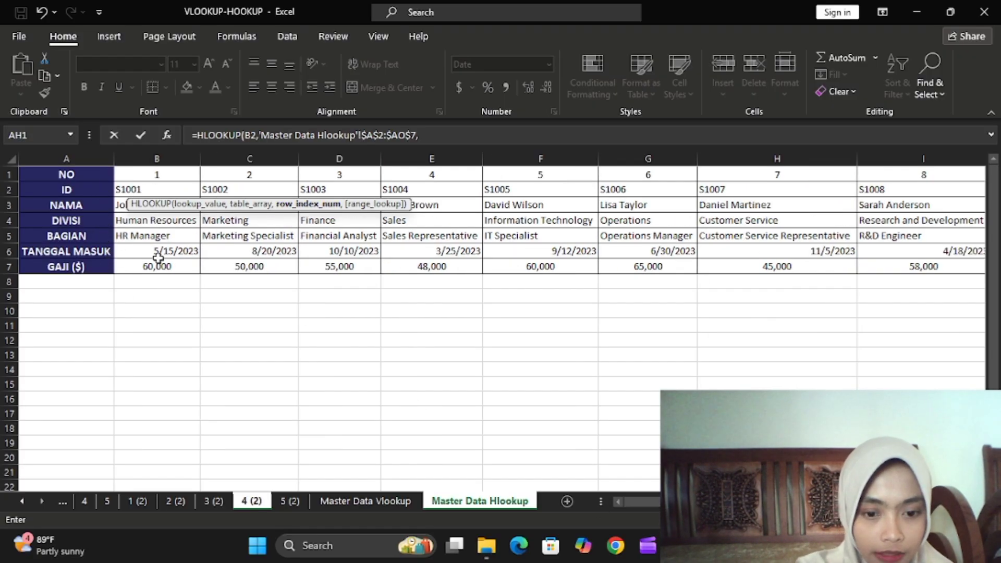
type(",0")
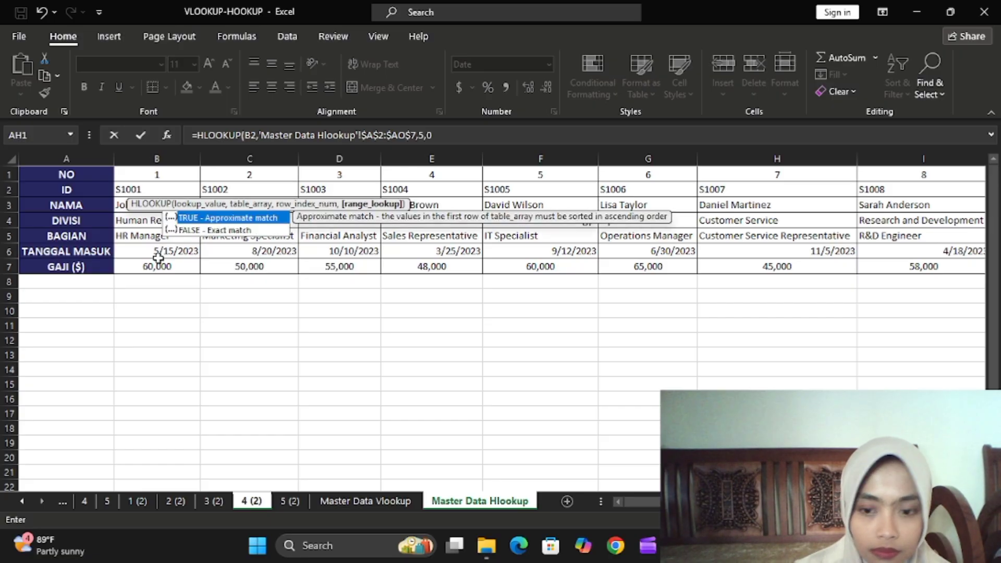
key("Return")
Fill the TANGGAL MASUK, GAJI and NAMA formulas in C2:E2 down to all employee rows of sheet 4 (2)
left_click(191, 185)
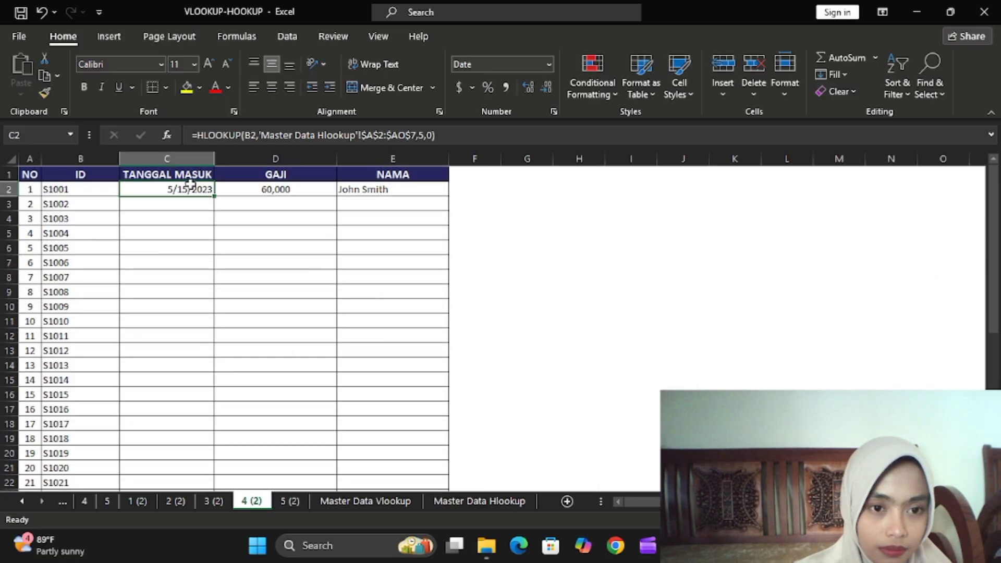
left_click_drag(190, 185, 409, 190)
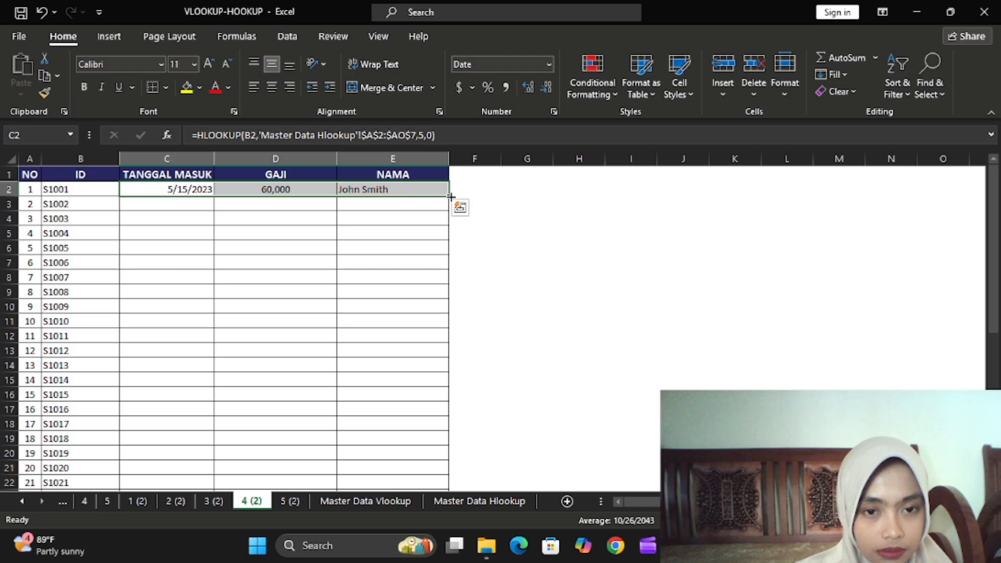
double_click(451, 196)
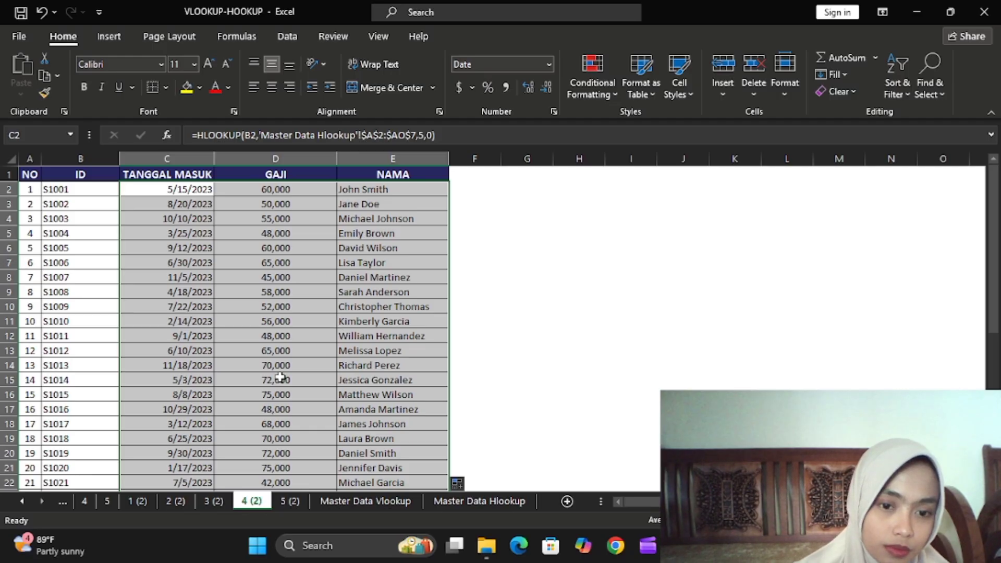
left_click(332, 340)
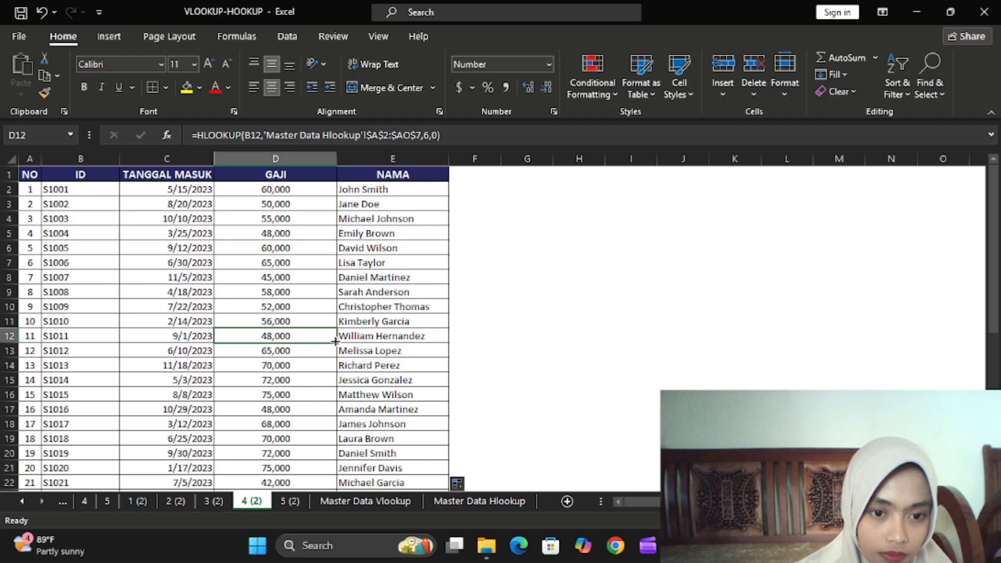
Start an HLOOKUP formula in cell F2 of sheet 5 (2) under TANGGAL MASUK with B2 as lookup value
left_click(292, 501)
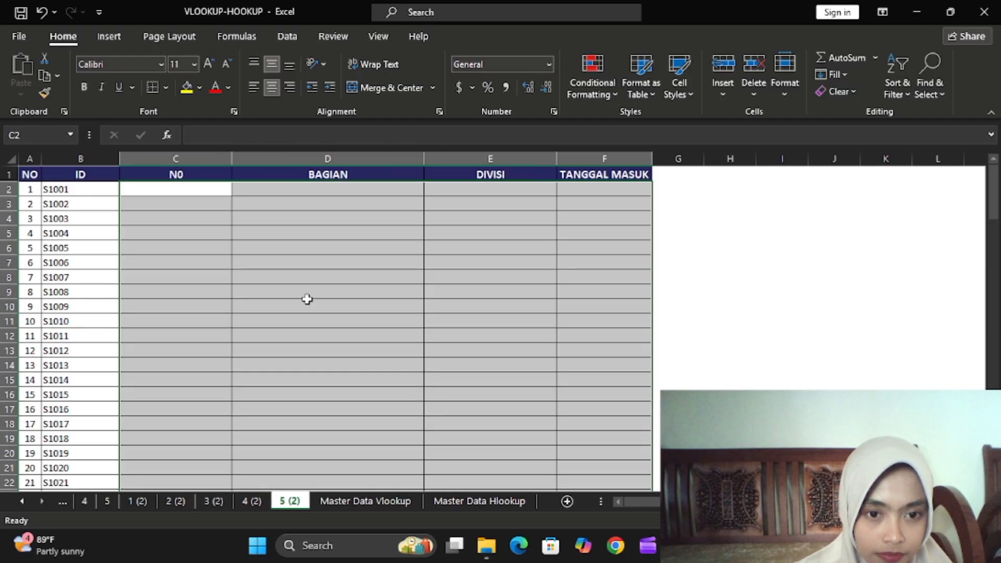
left_click(279, 269)
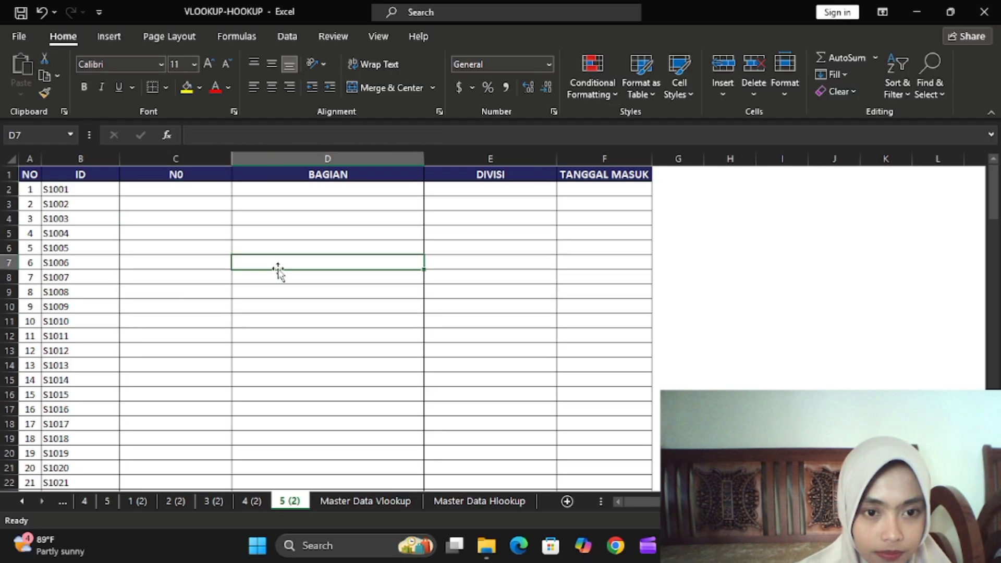
left_click(580, 191)
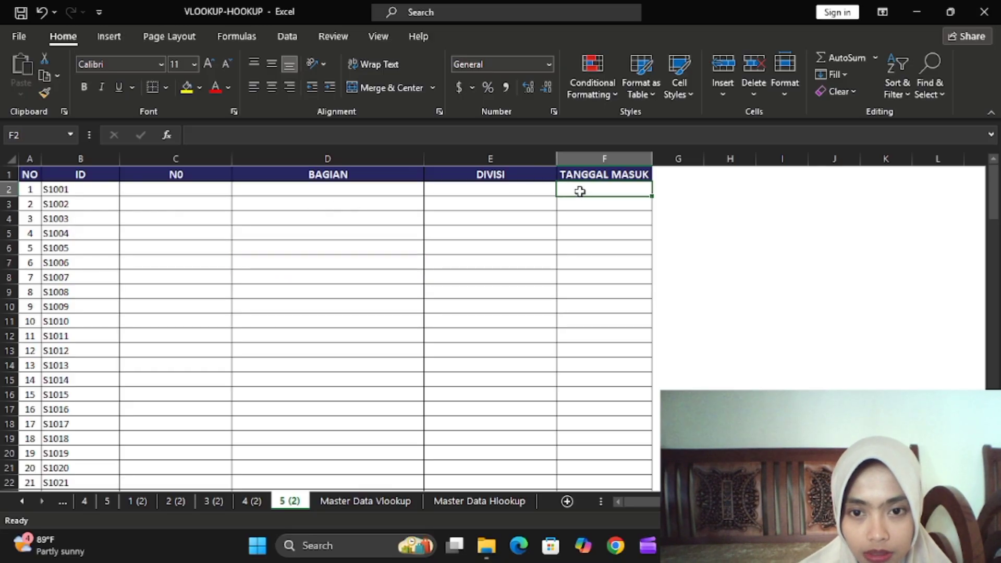
type("=HLOOKUP")
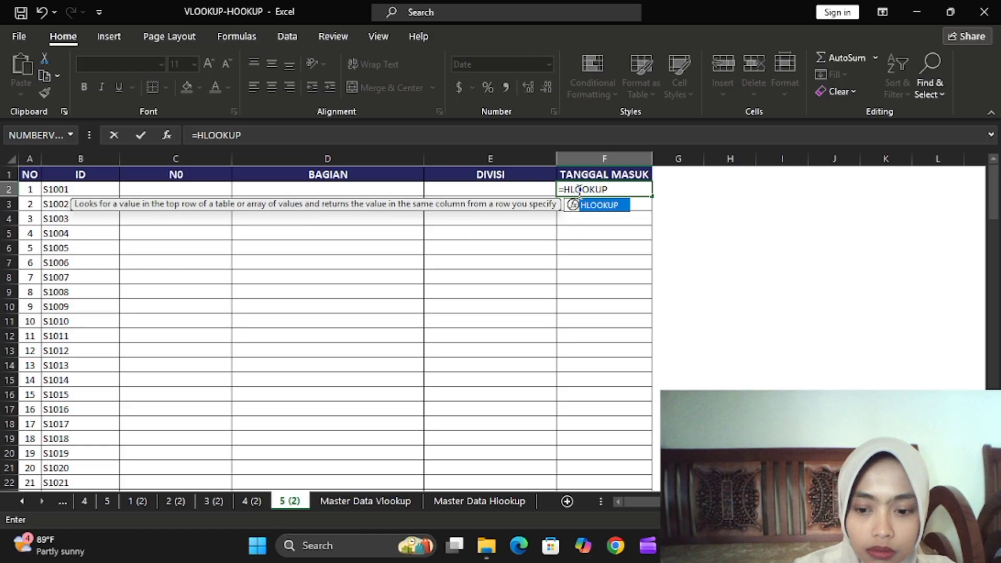
type("(")
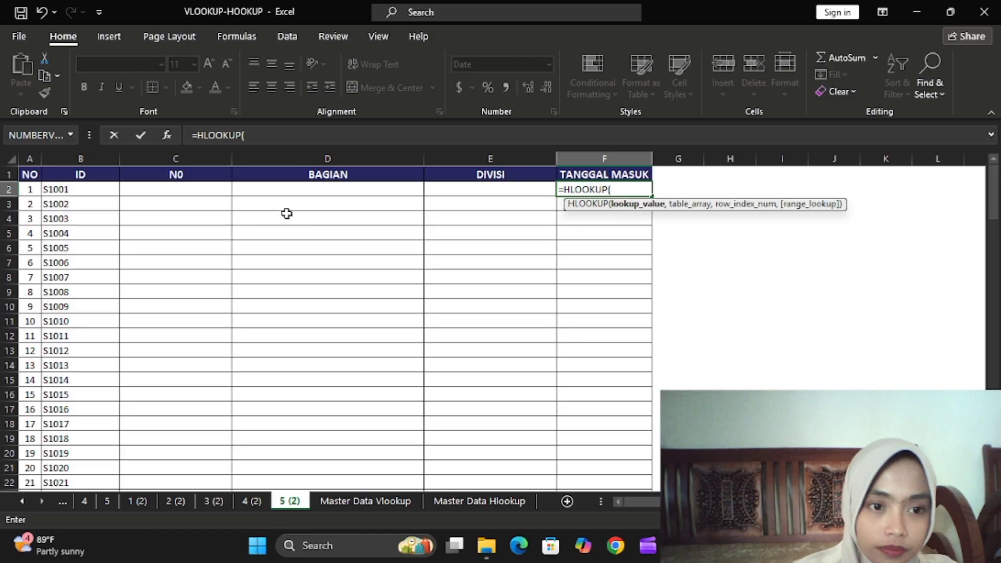
left_click(93, 190)
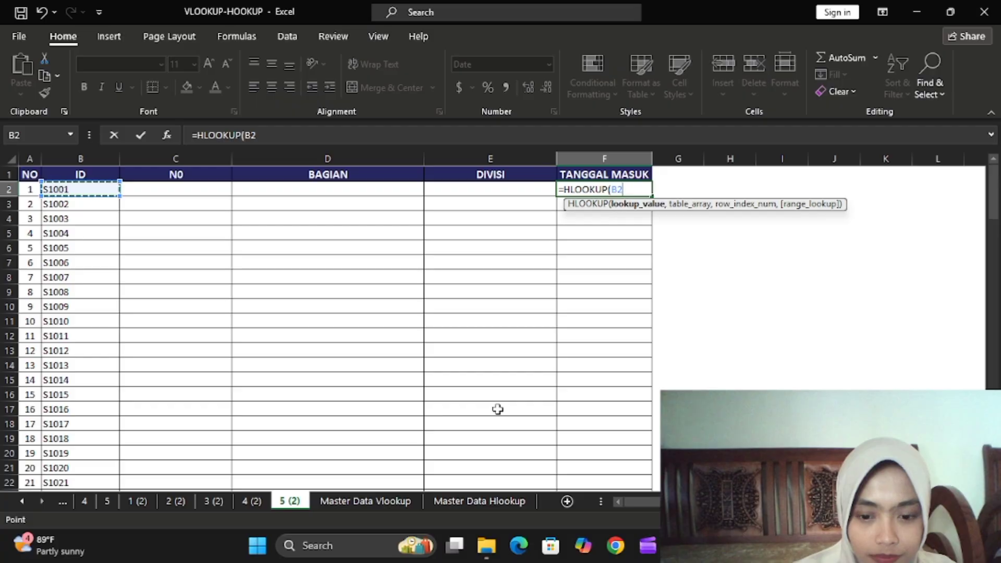
type(",")
Complete the TANGGAL MASUK formula with absolute table array $A$2:$AO$7 from the Master Data Hlookup sheet, row index 5 and range lookup 0
left_click(478, 502)
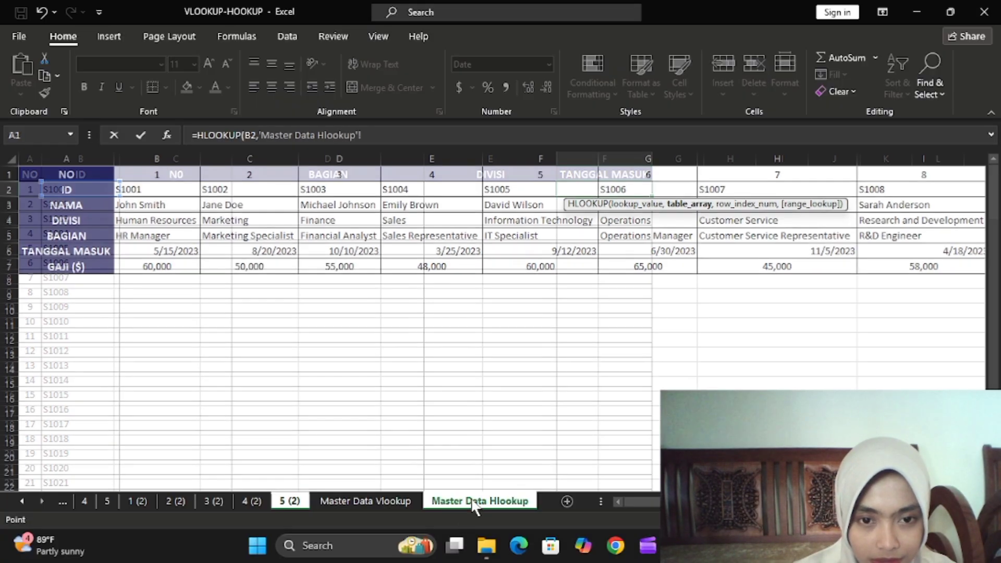
left_click_drag(100, 190, 869, 270)
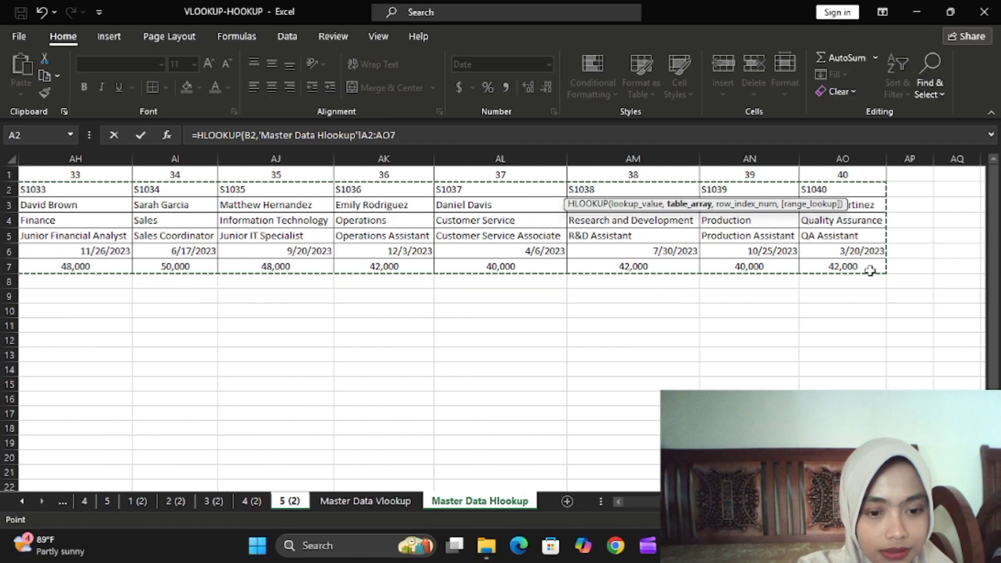
key("F4")
type(",")
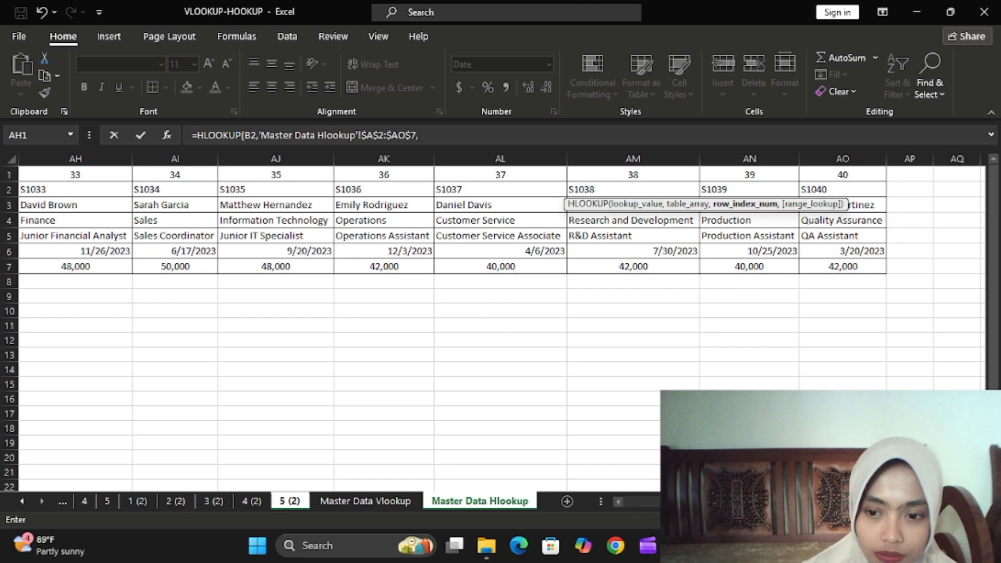
left_click_drag(886, 502, 620, 501)
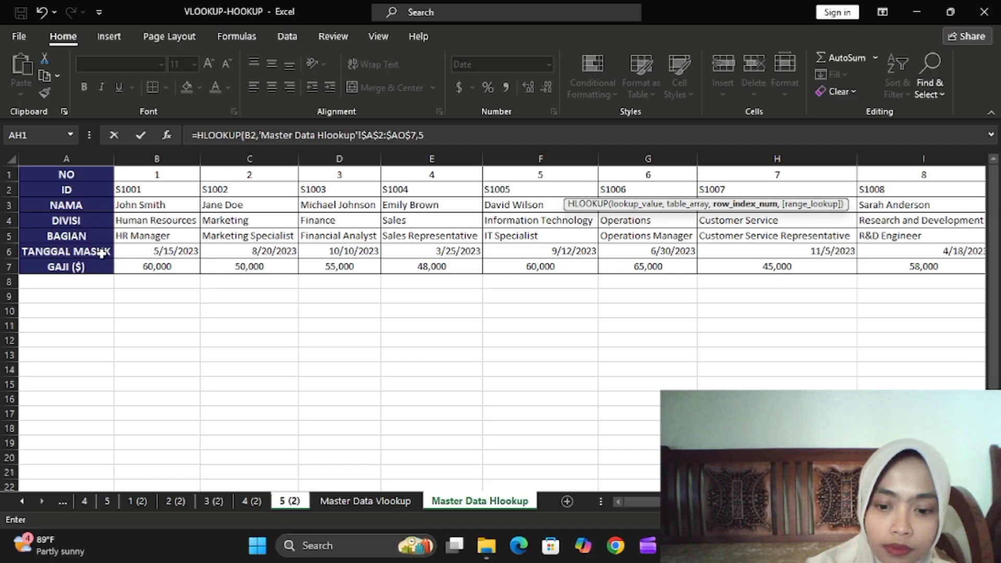
type(",0")
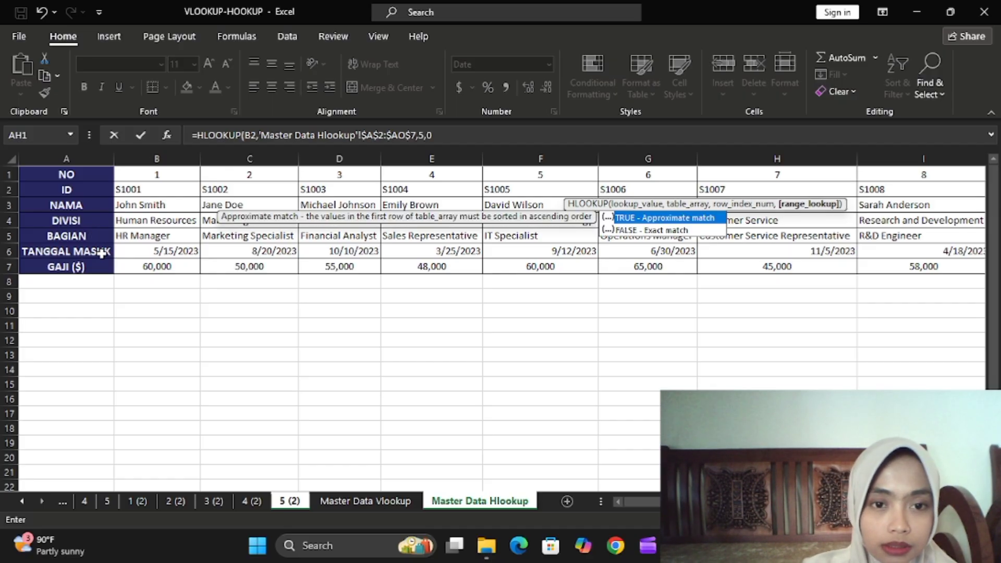
key("Return")
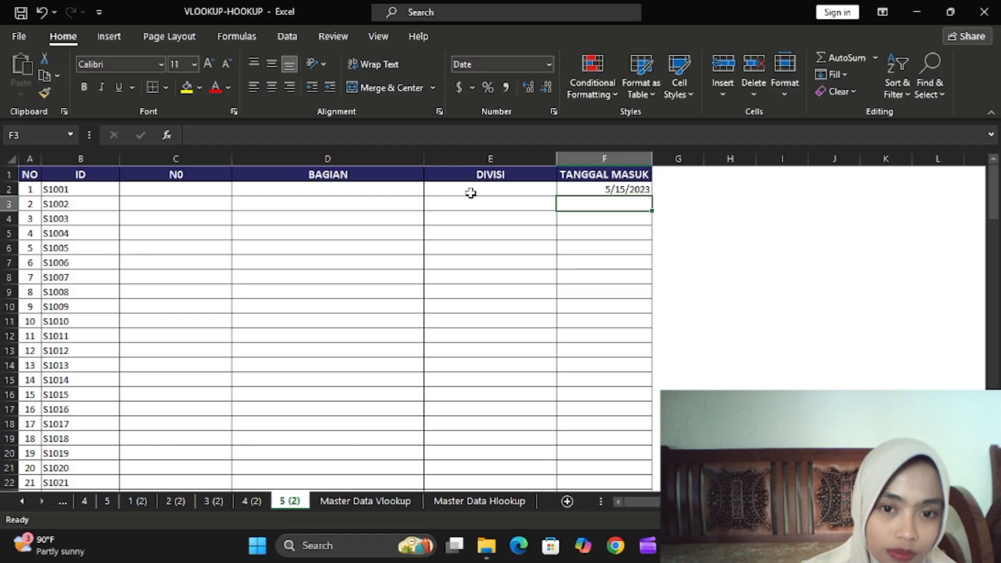
Start an HLOOKUP formula in cell E2 of sheet 5 (2) under DIVISI with B2 as lookup value
left_click(521, 192)
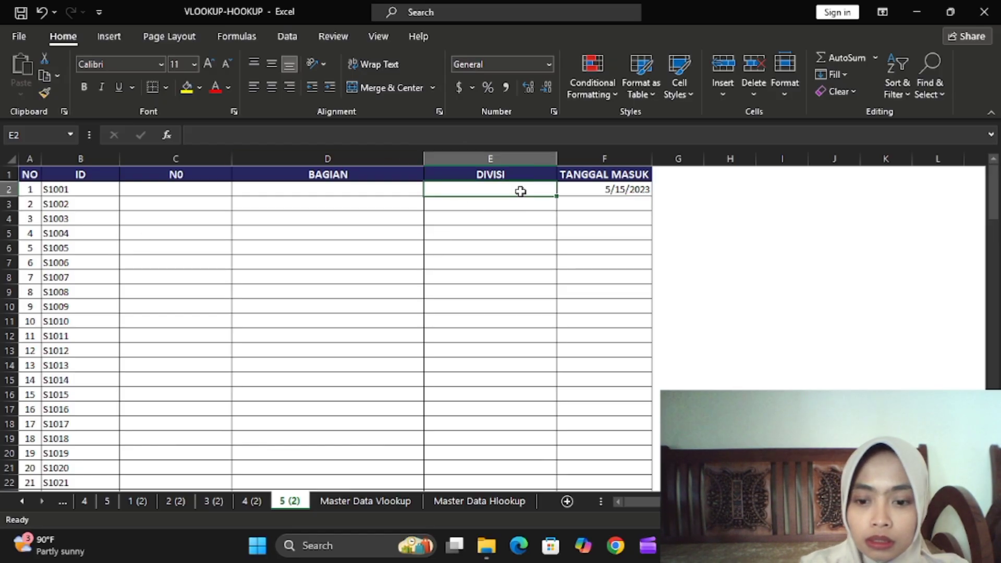
type("=HLOOKUP")
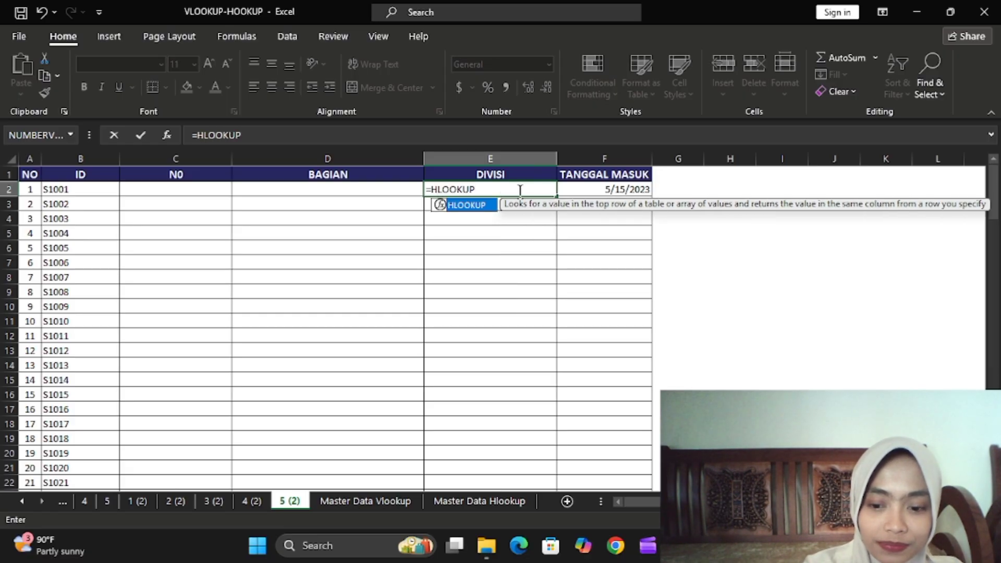
type("(")
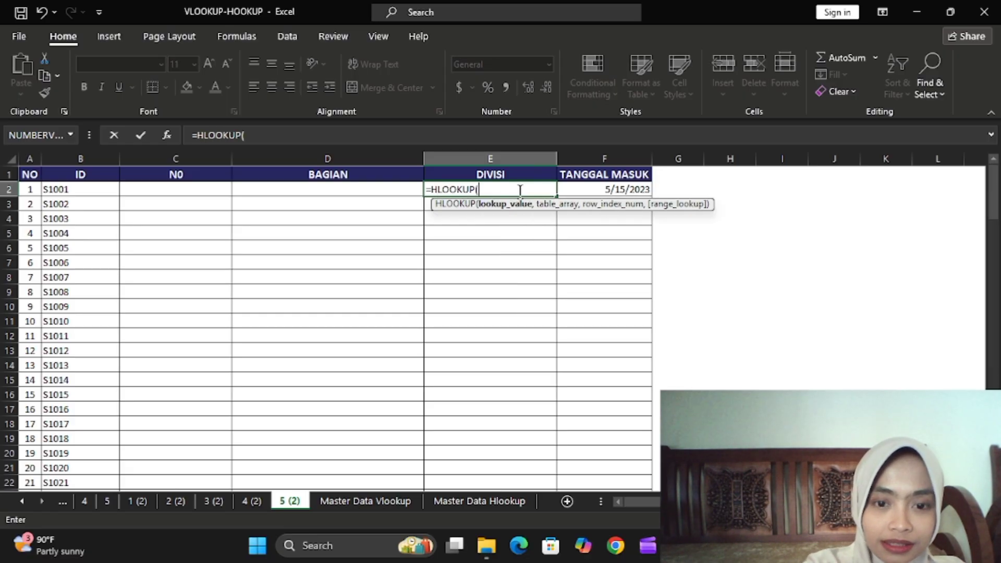
left_click(105, 193)
type(",")
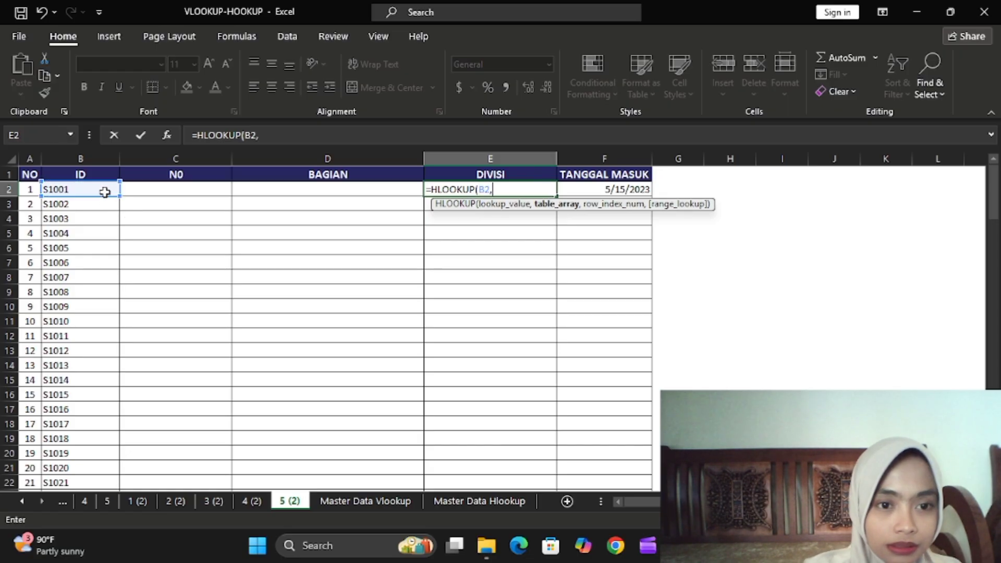
Complete the DIVISI formula with absolute table array $A$2:$AO$7 from the Master Data Hlookup sheet, row index 3 and range lookup 0
left_click(512, 500)
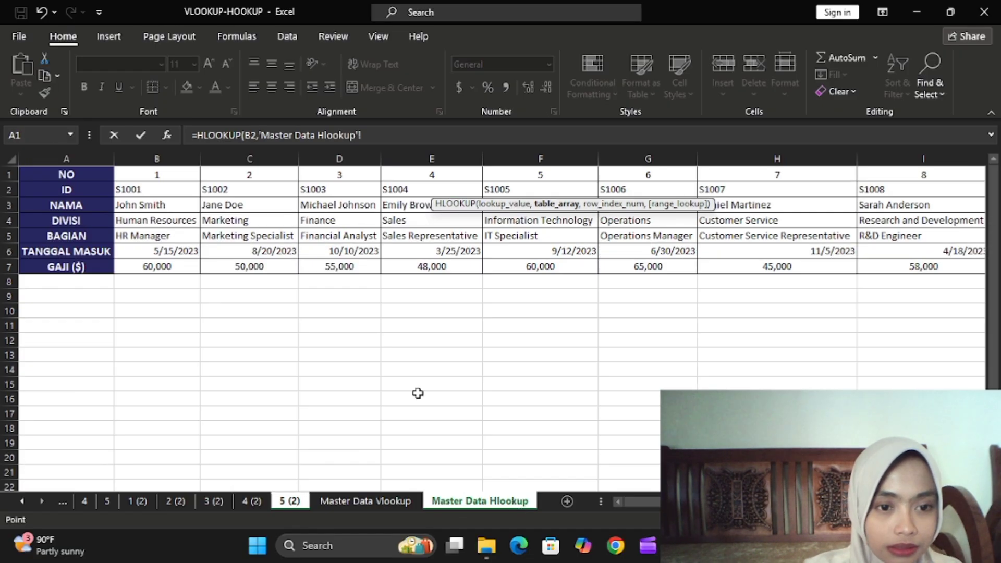
left_click_drag(101, 191, 994, 269)
left_click_drag(994, 269, 750, 268)
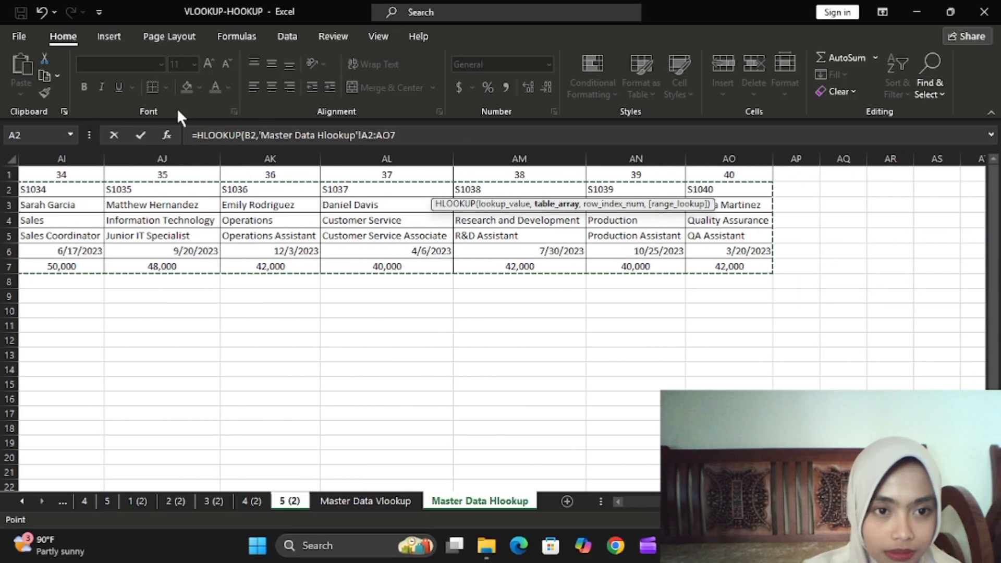
key("F4")
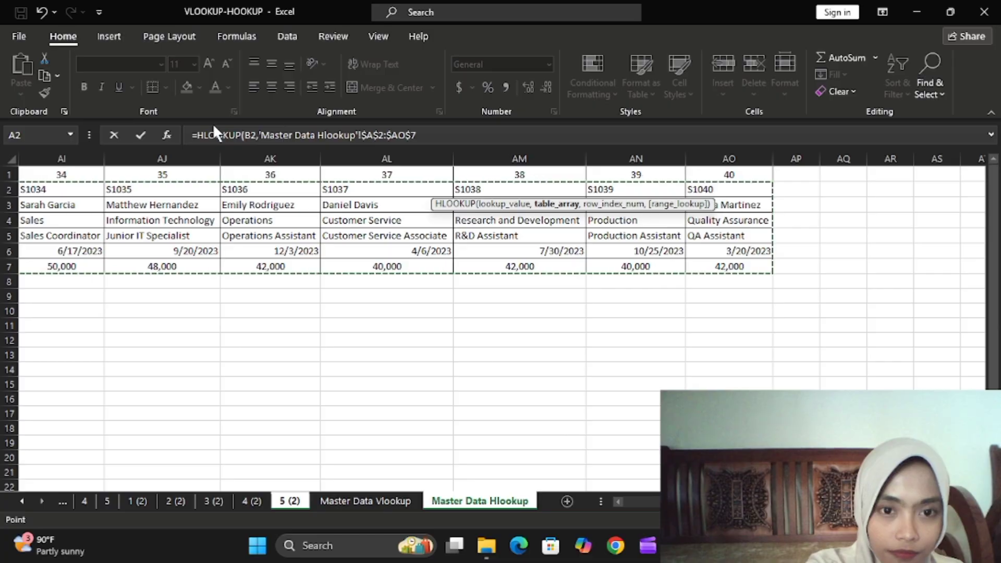
type(",")
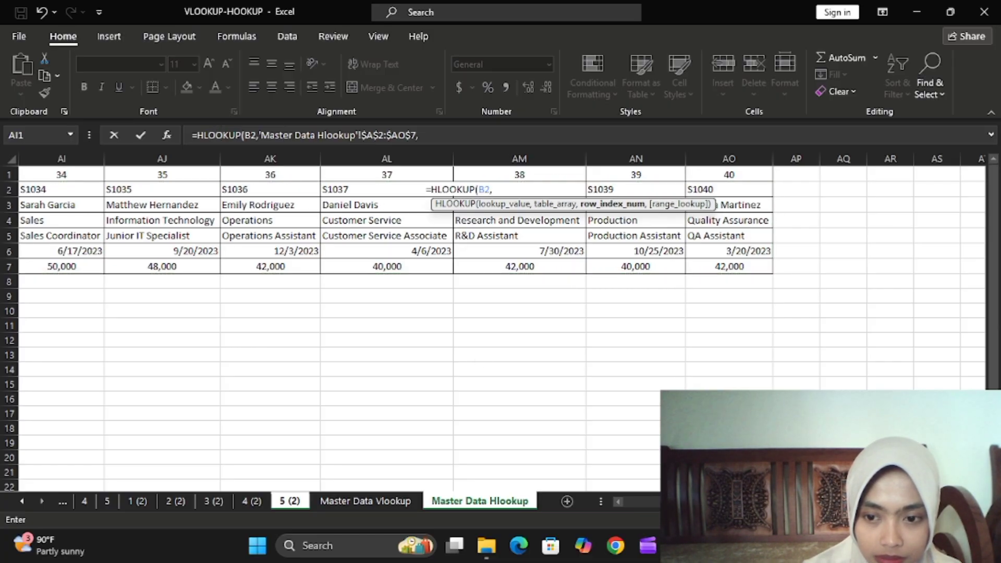
scroll(500, 312, "left", 10)
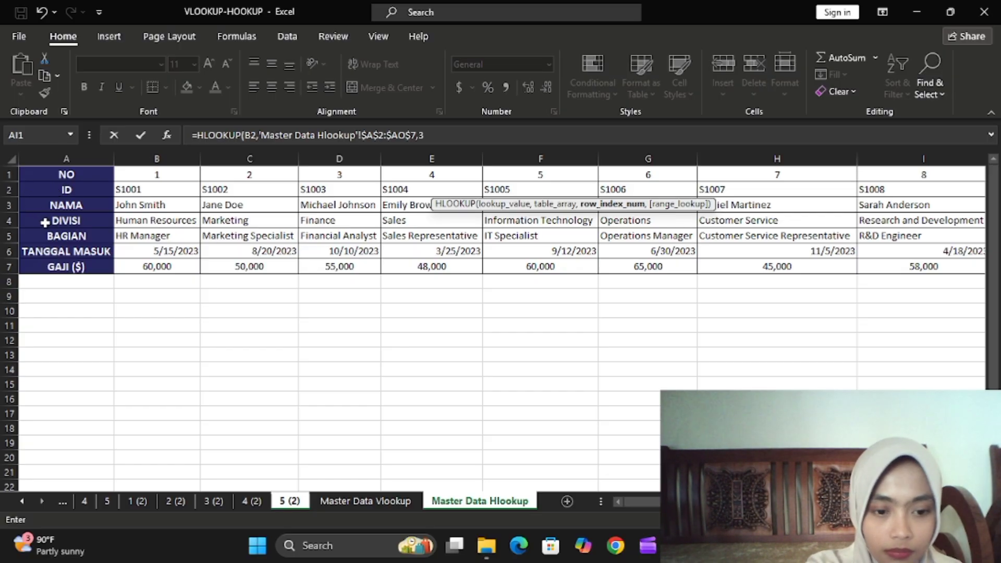
type(",0")
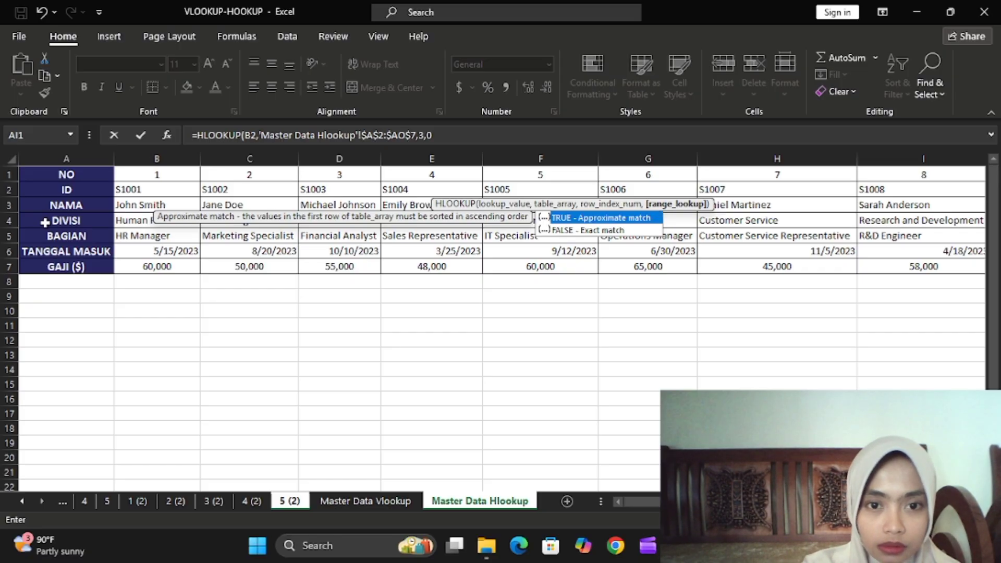
key("Return")
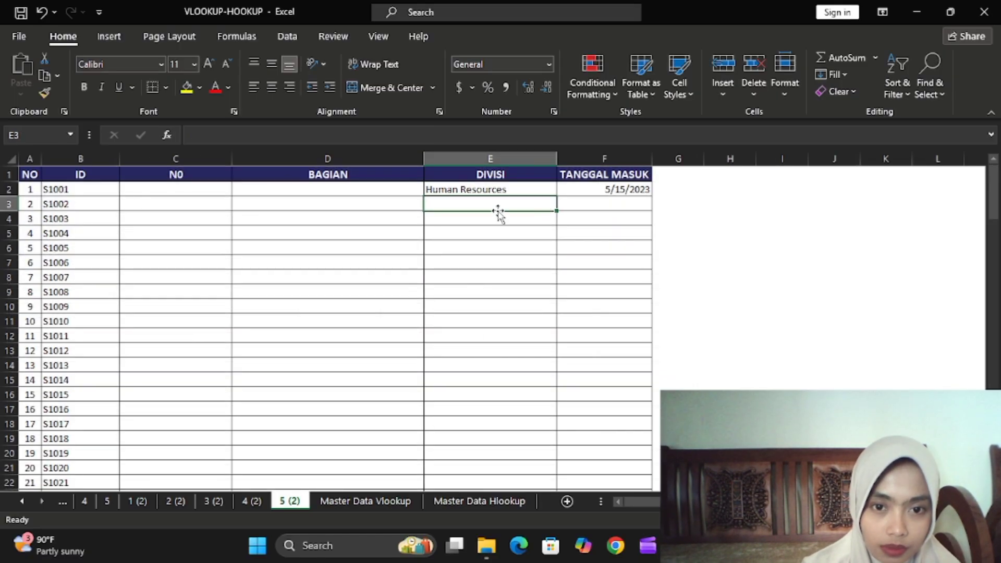
Start an HLOOKUP formula in cell D2 of sheet 5 (2) under BAGIAN with B2 as lookup value
left_click(390, 192)
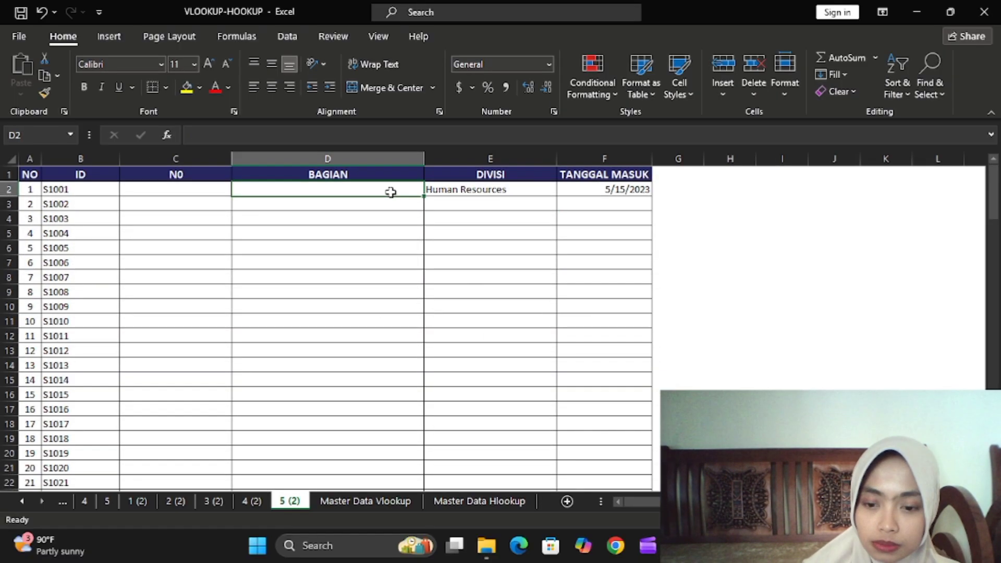
type("=HLOK")
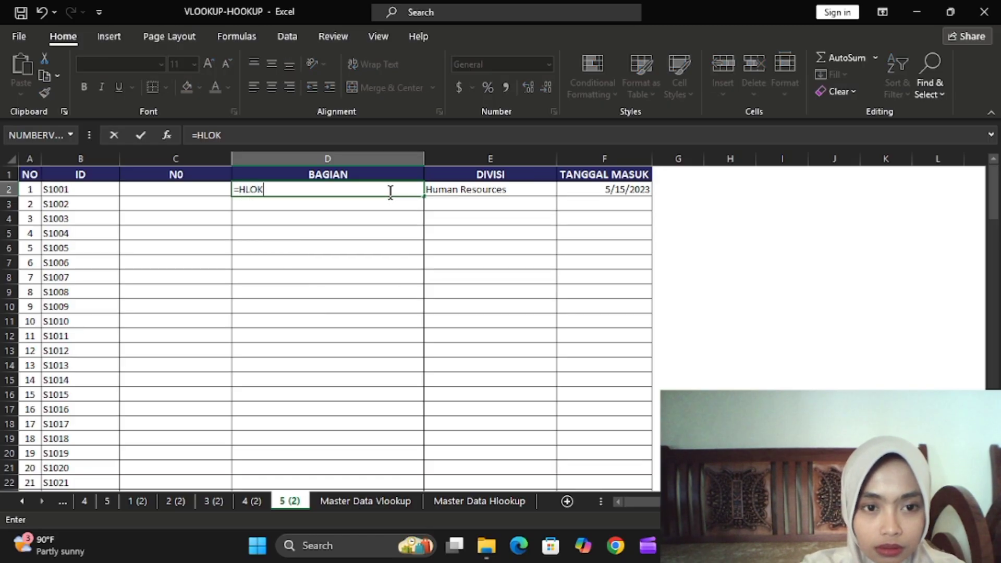
type("K")
key("BackSpace")
key("BackSpace")
type("OU")
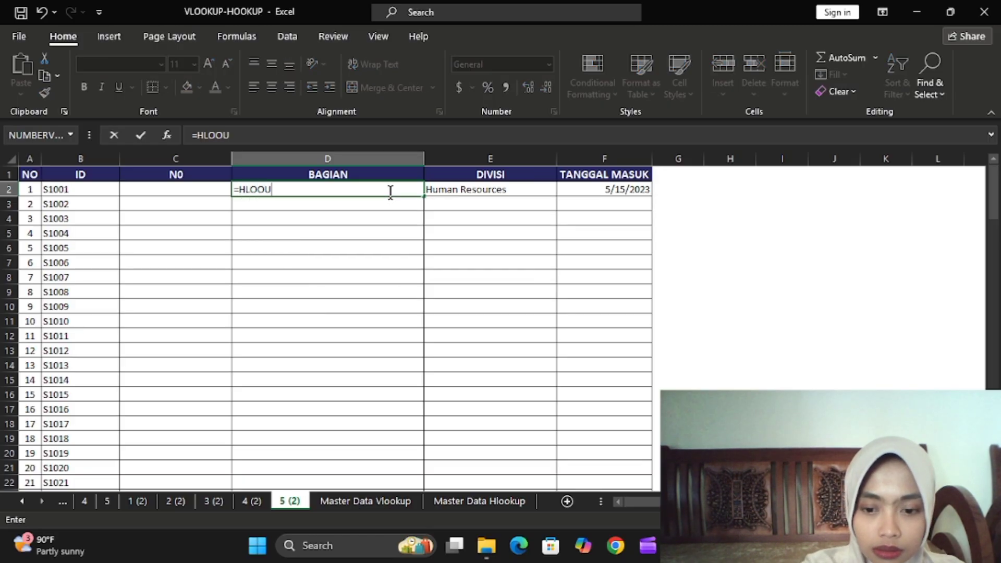
key("BackSpace")
key("BackSpace")
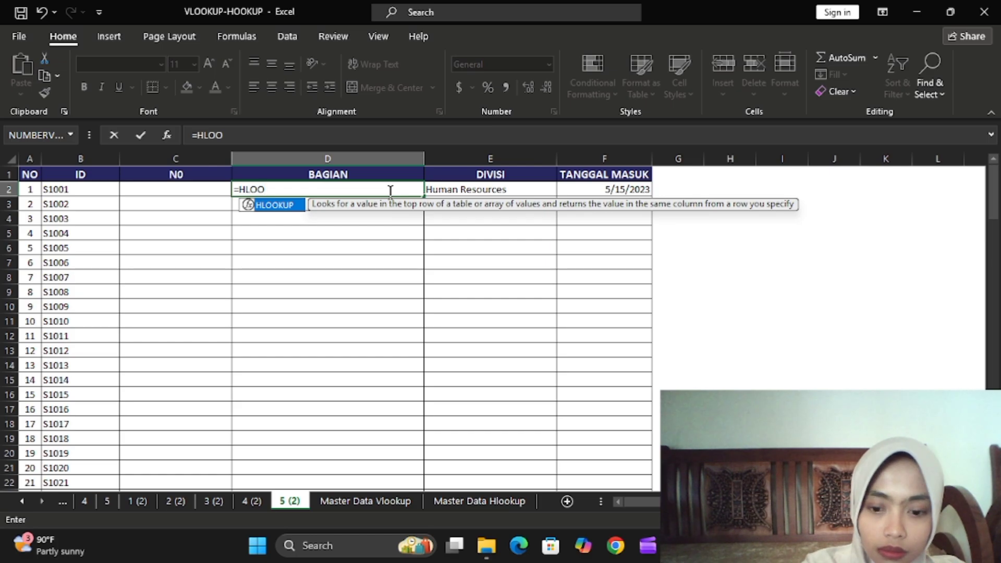
type("KUP")
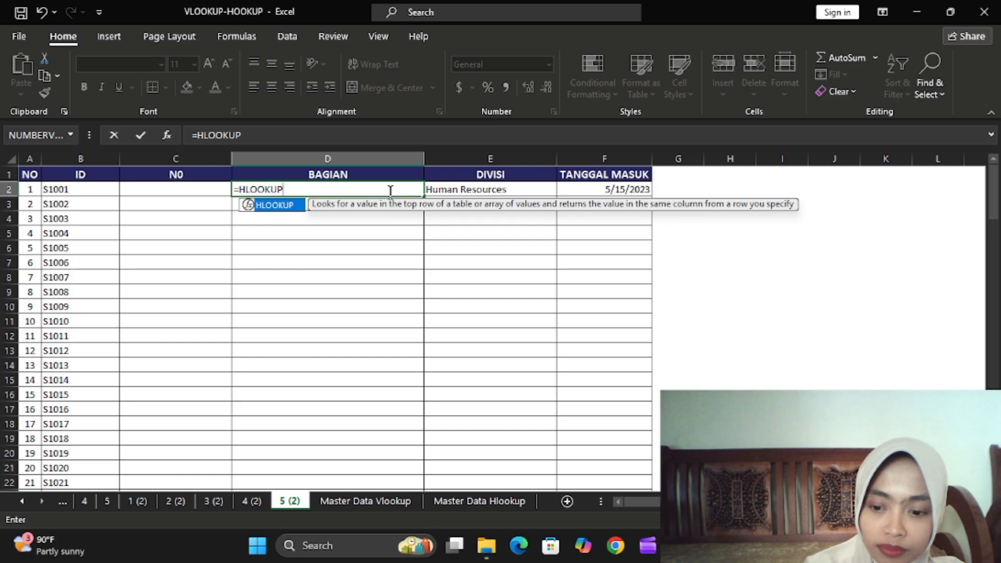
type("(")
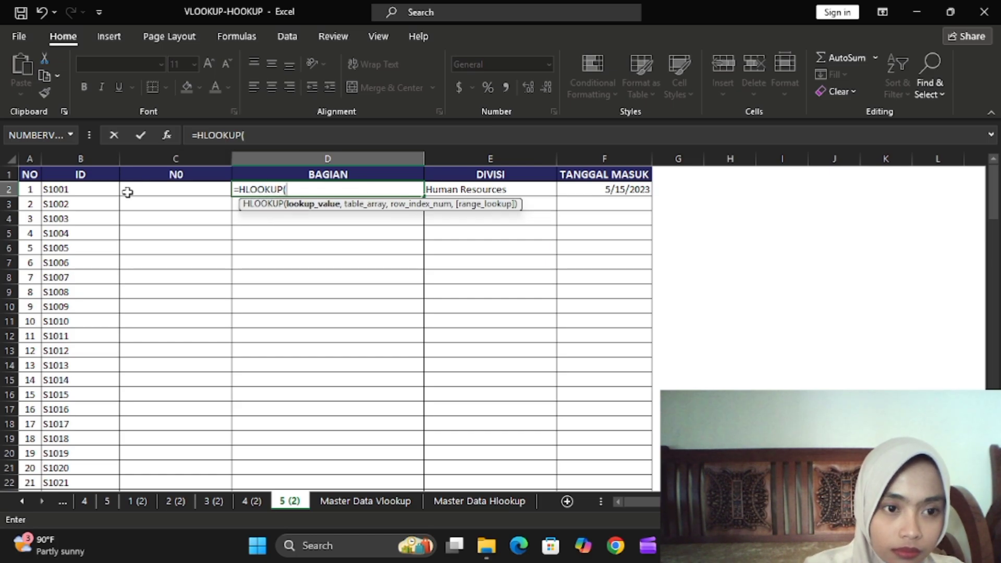
left_click(104, 191)
type(",")
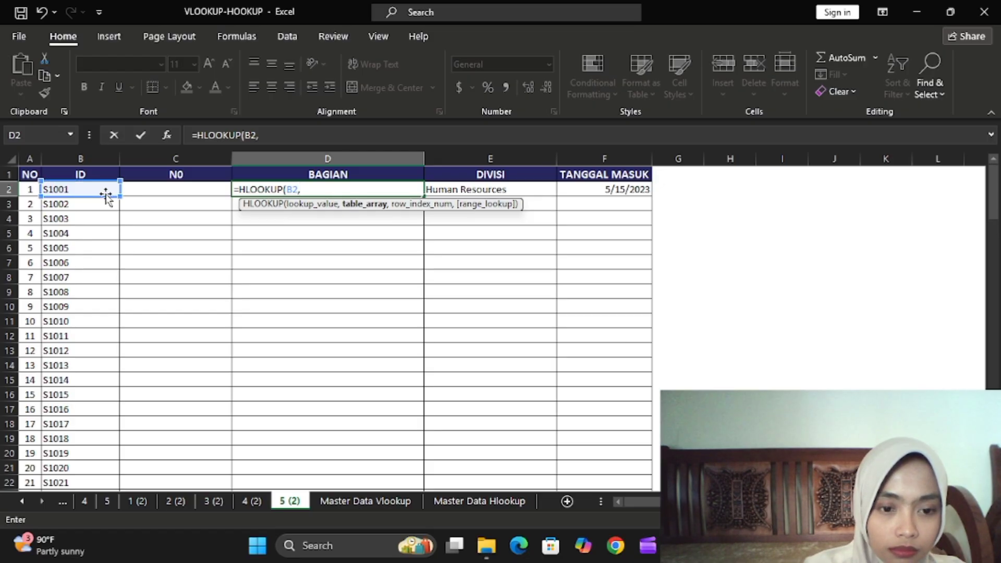
Complete the BAGIAN formula with absolute table array $A$2:$AO$7 from the Master Data Hlookup sheet, row index 4 and range lookup 0
left_click(509, 502)
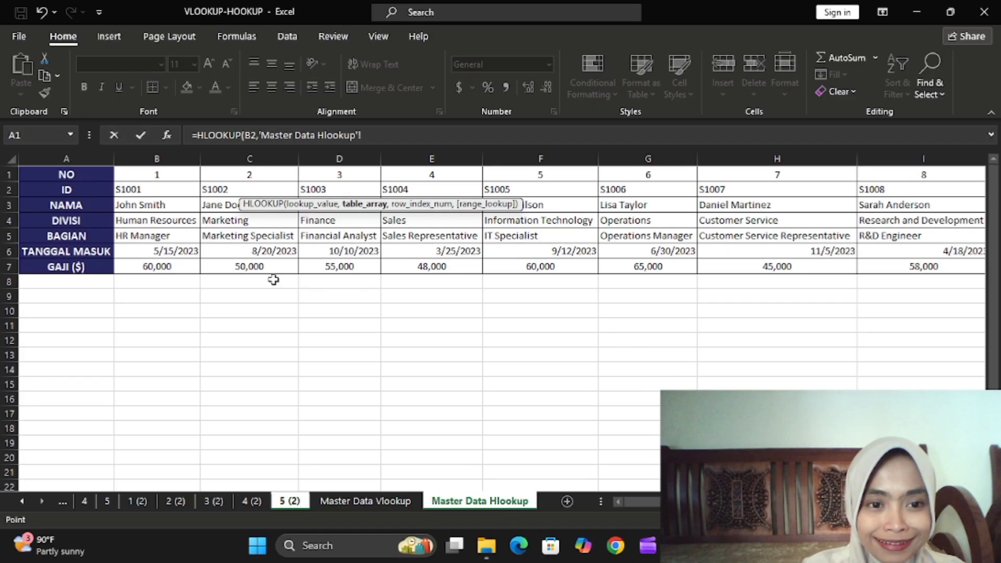
left_click_drag(83, 190, 877, 271)
key("F4")
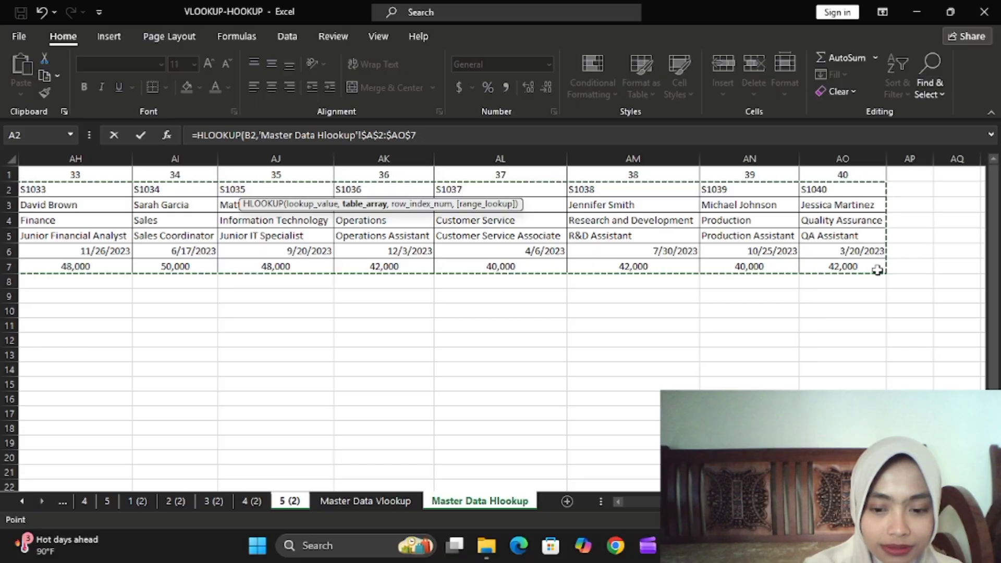
type(",")
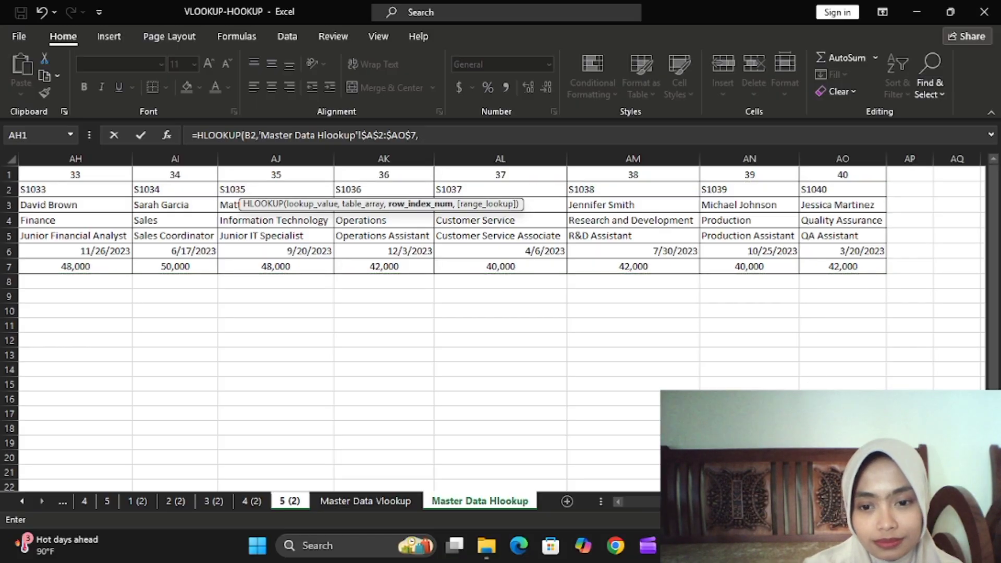
left_click(636, 500)
left_click(636, 500)
left_click(636, 501)
left_click(636, 501)
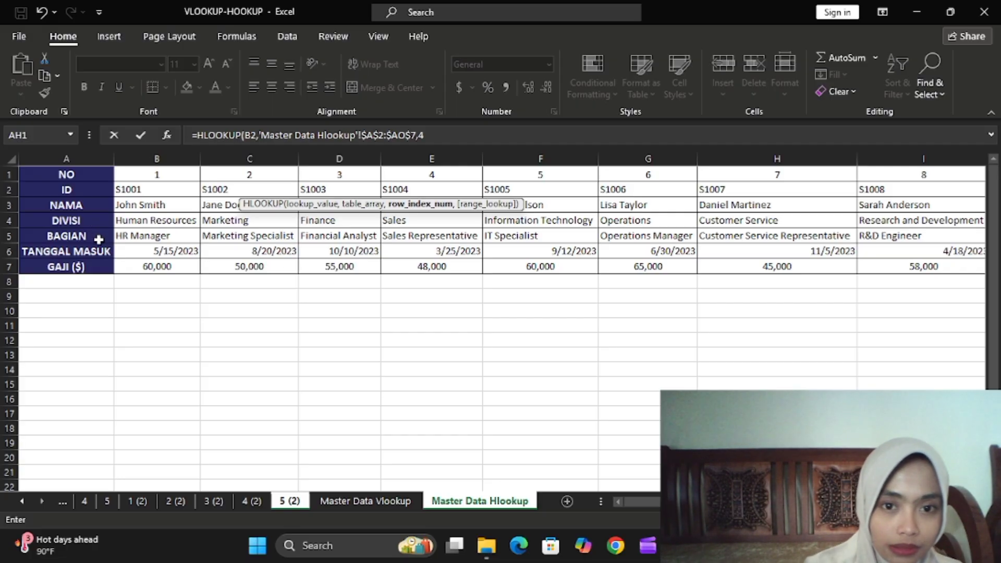
type(",0")
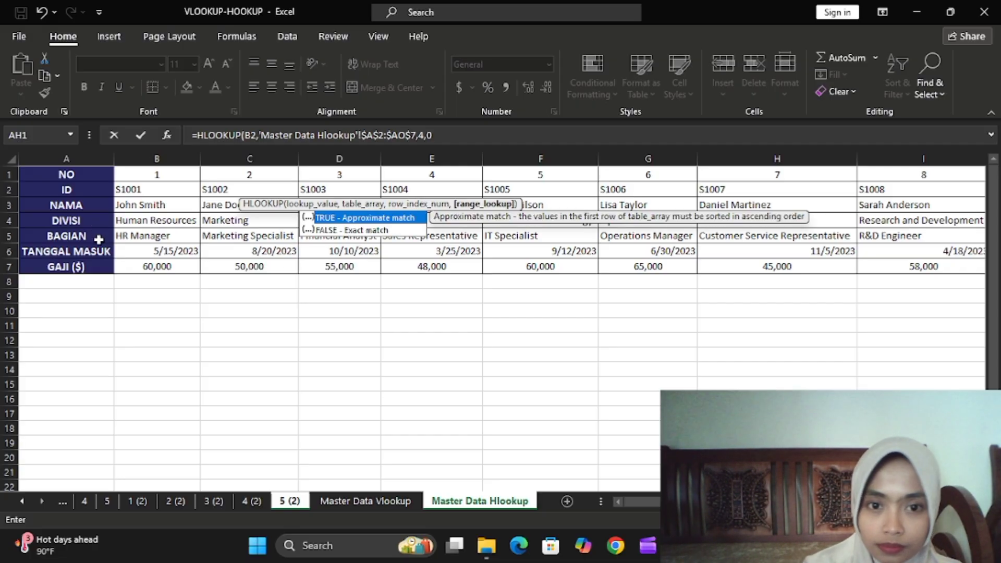
key("Return")
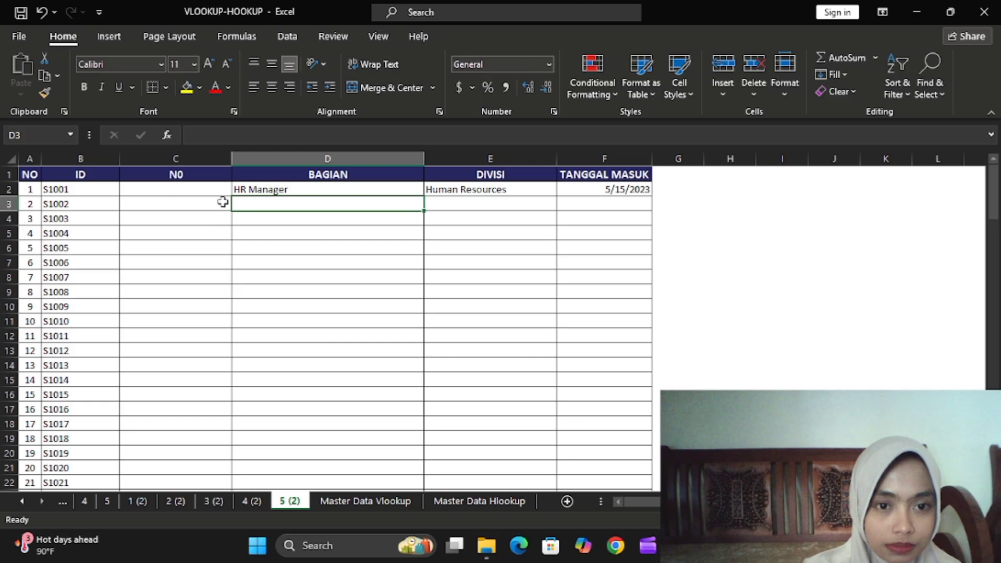
Check the formula in cell C2 under NO on sheet 5 as a reference for sheet 5 (2)
left_click(203, 191)
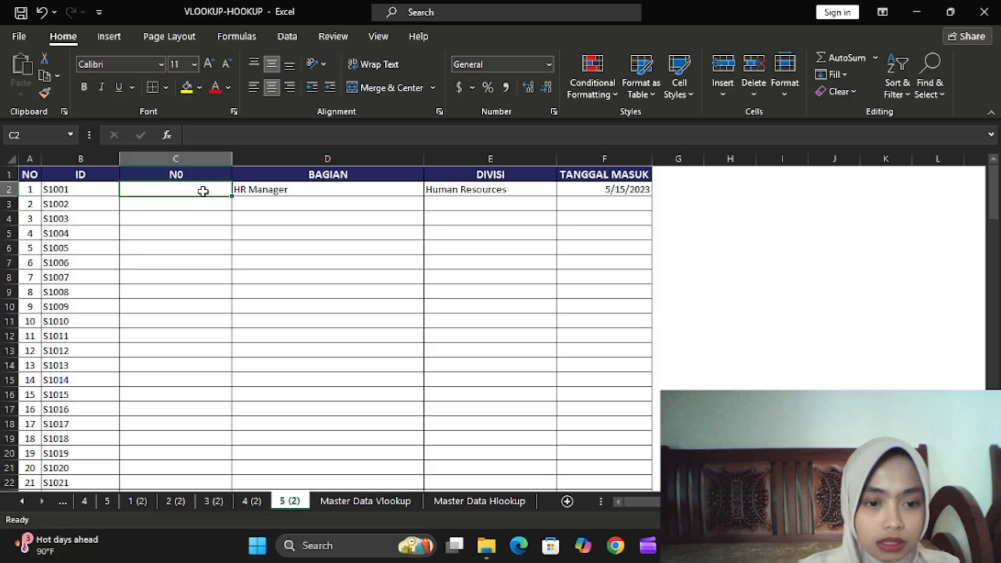
left_click(107, 501)
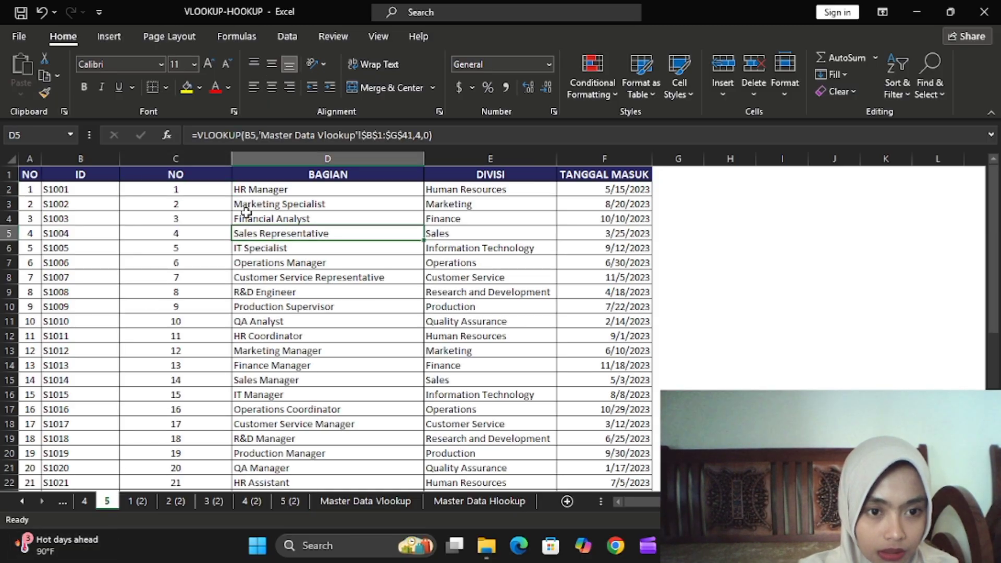
left_click(213, 188)
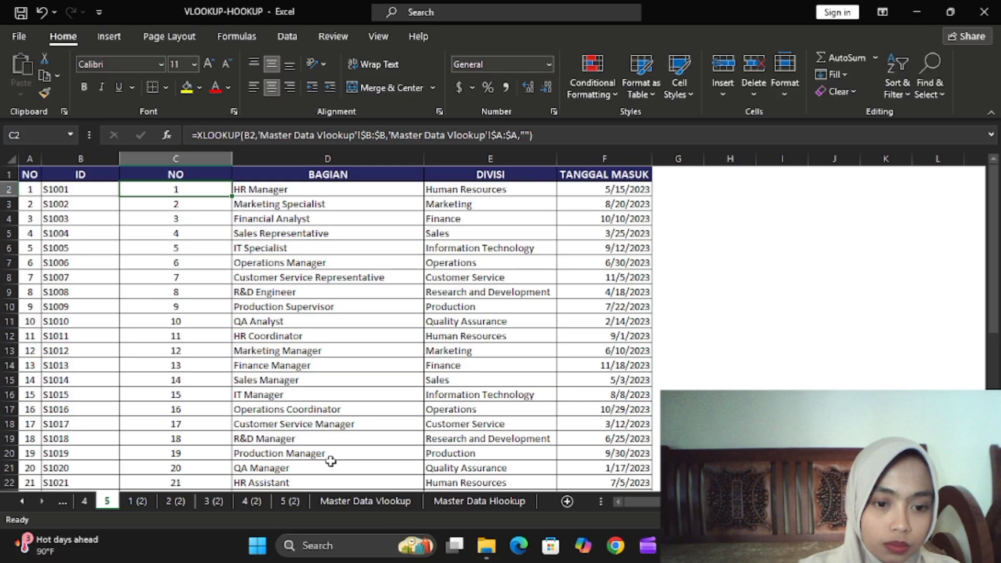
left_click(283, 500)
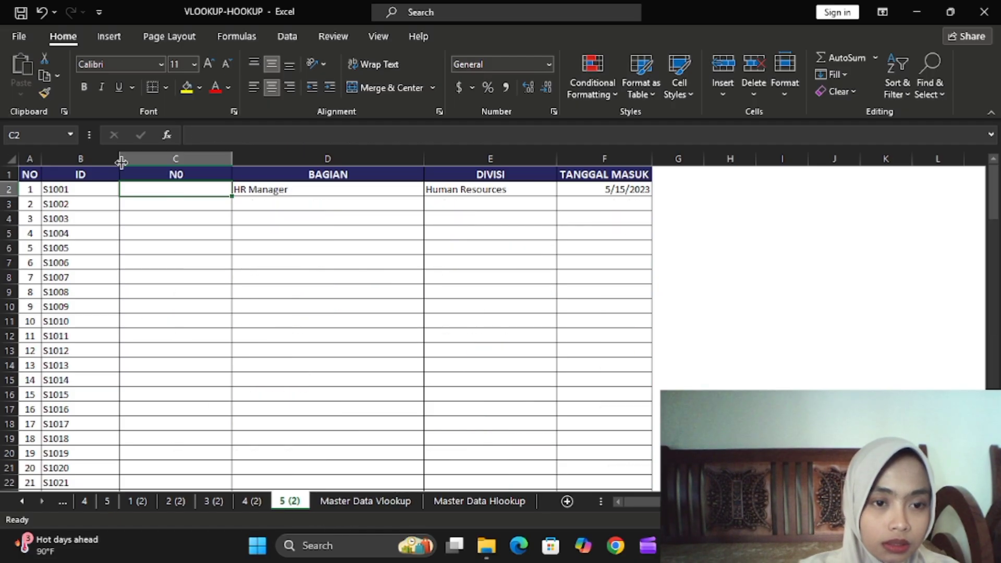
Start an XLOOKUP formula in cell C2 of sheet 5 (2) under N0 with B2 as lookup value
type("=")
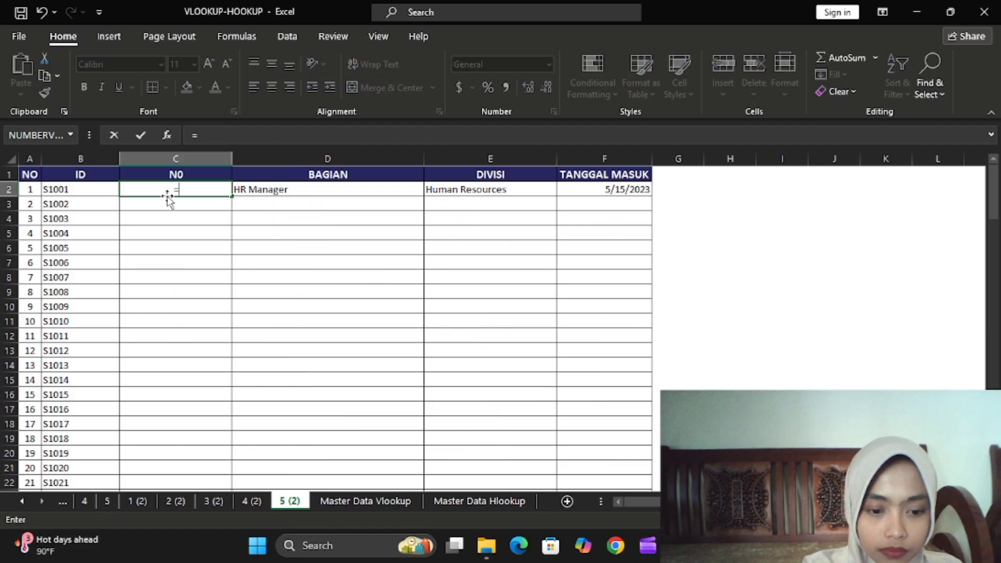
type("XLOOK")
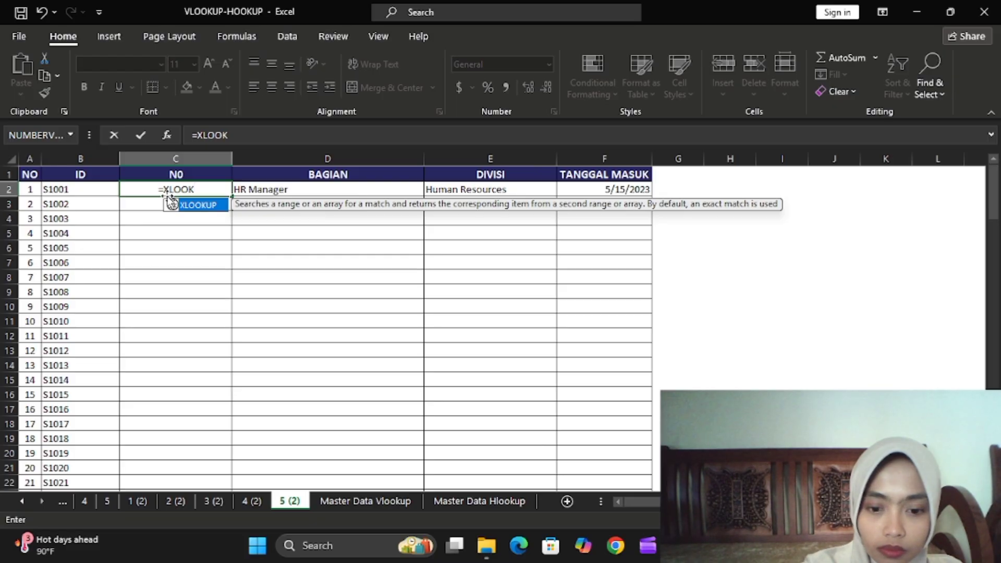
type("UP")
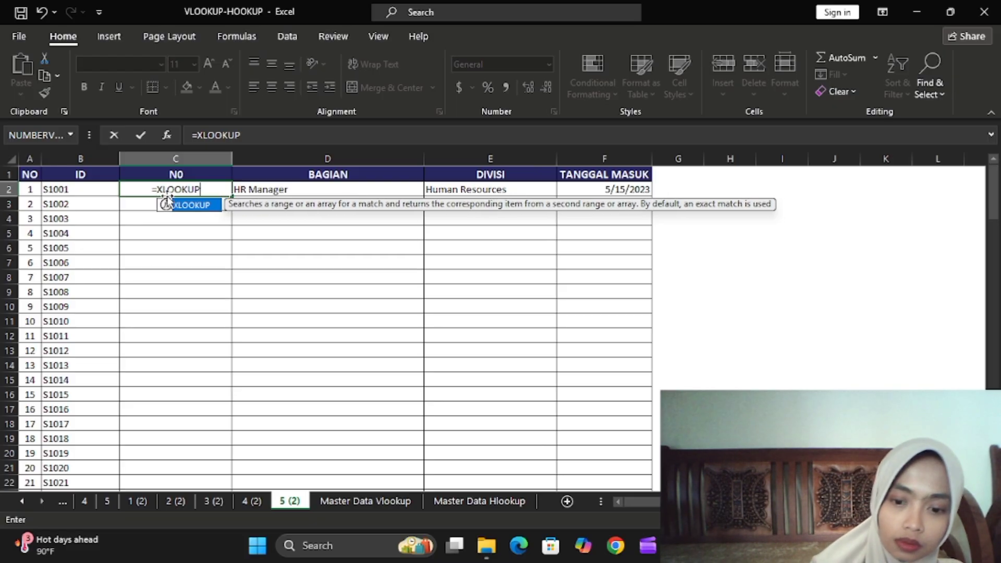
type("(")
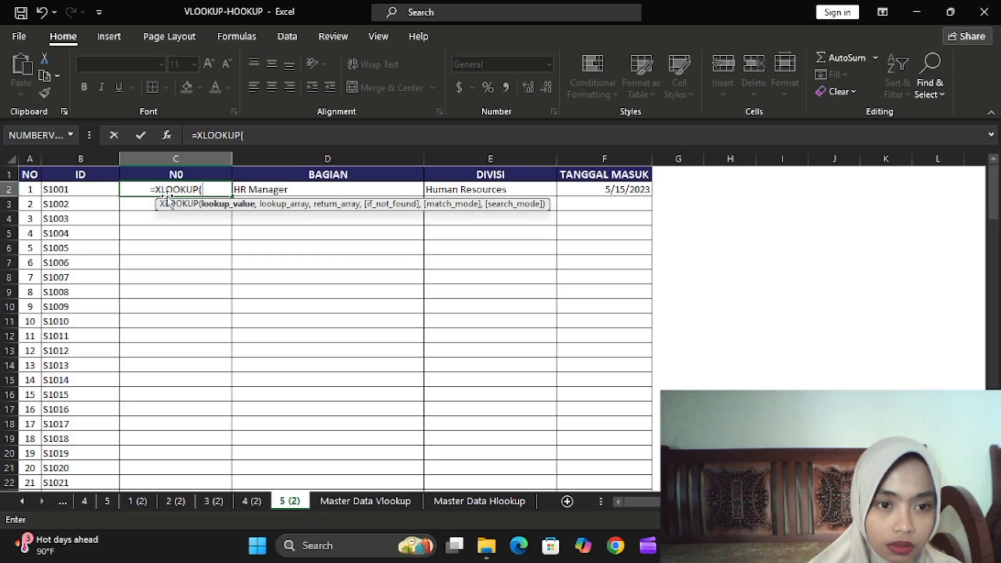
left_click(85, 193)
type(",")
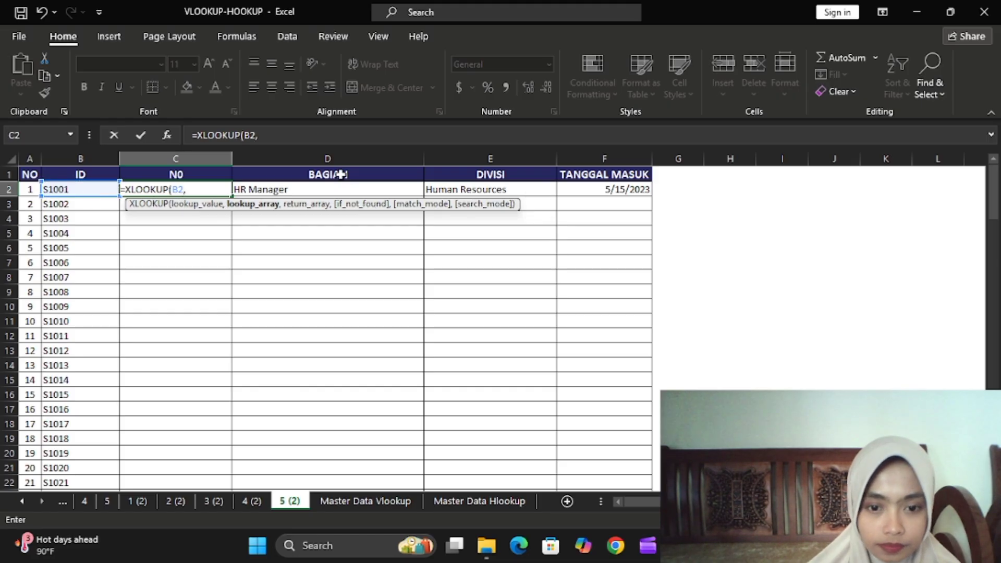
Complete the XLOOKUP with lookup array $2:$2 and return array $1:$1 from Master Data Hlookup, and "" as the not-found value
left_click(477, 503)
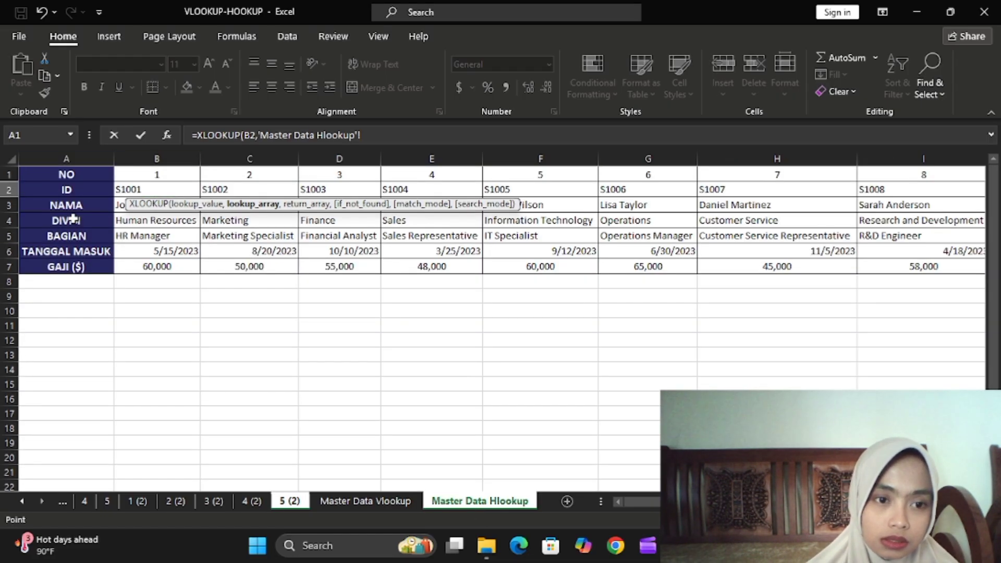
left_click(5, 189)
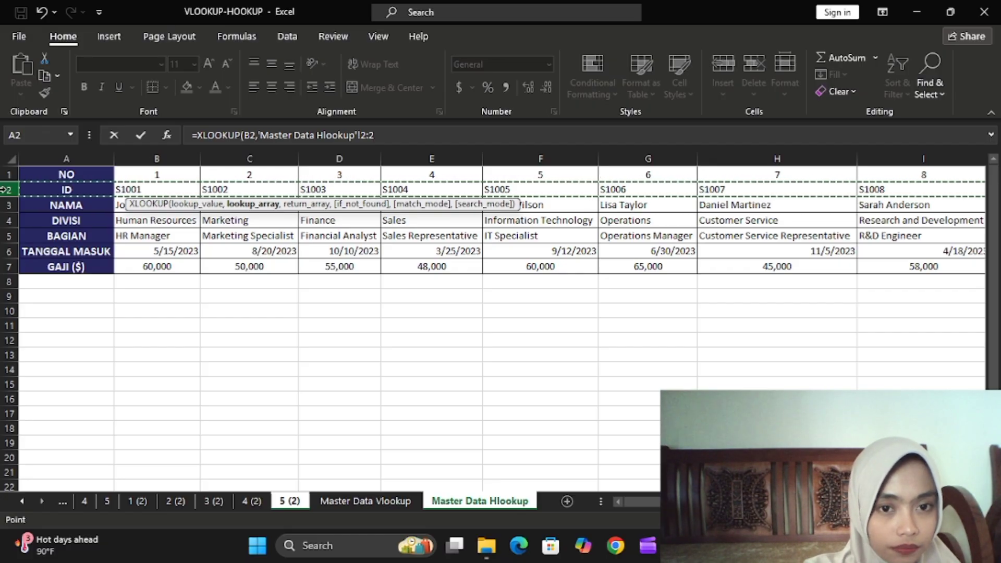
key("F4")
type(",")
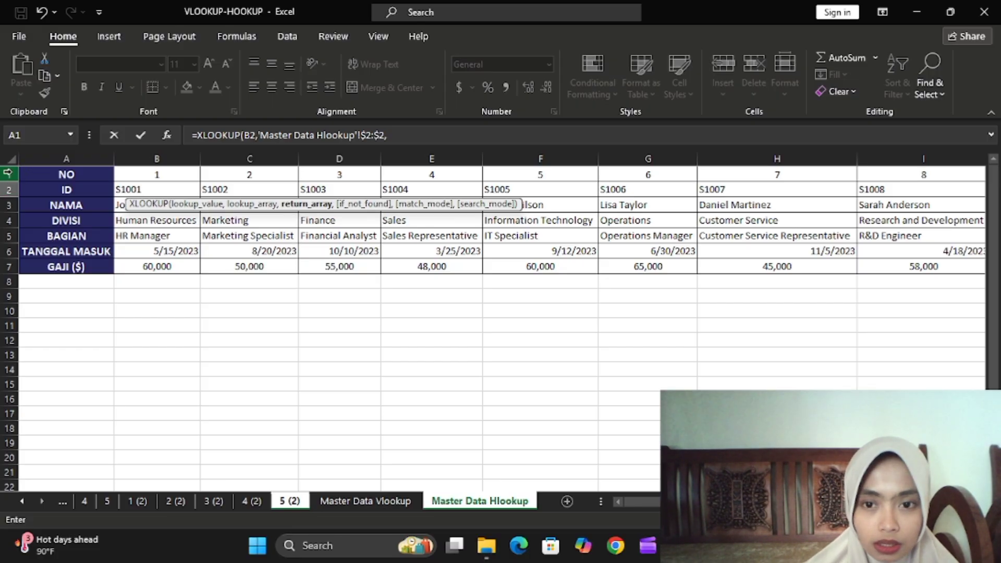
left_click(8, 173)
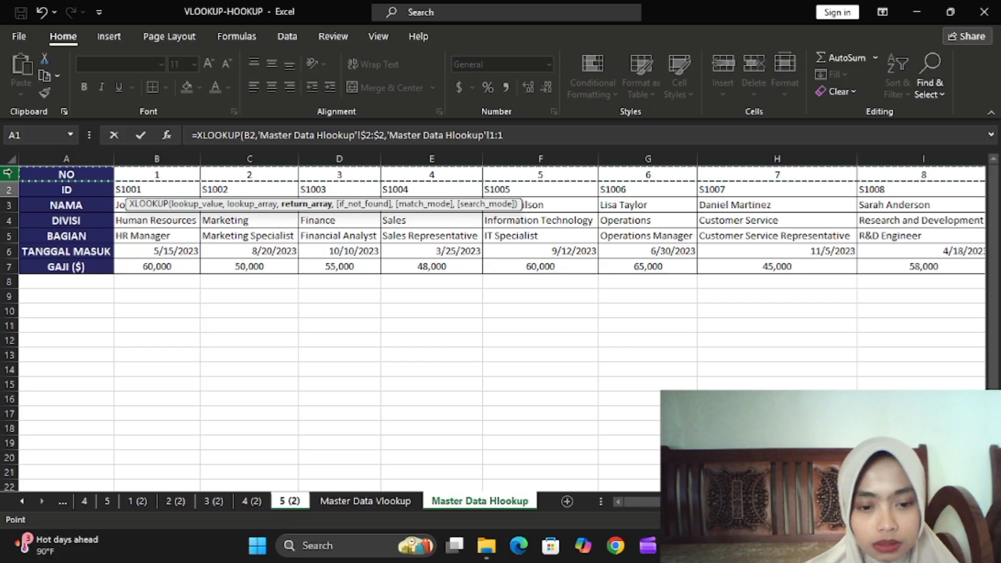
key("F4")
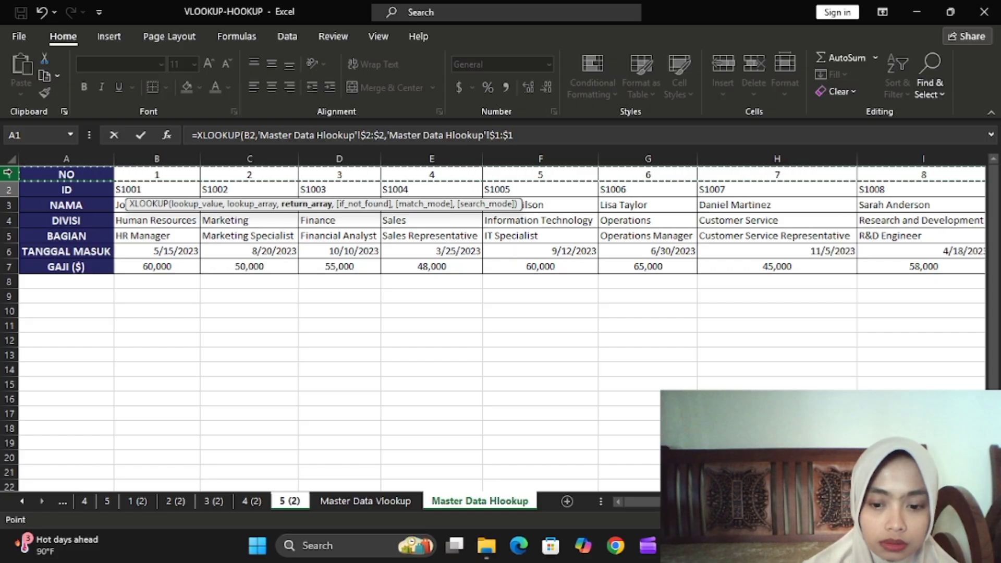
type(",")
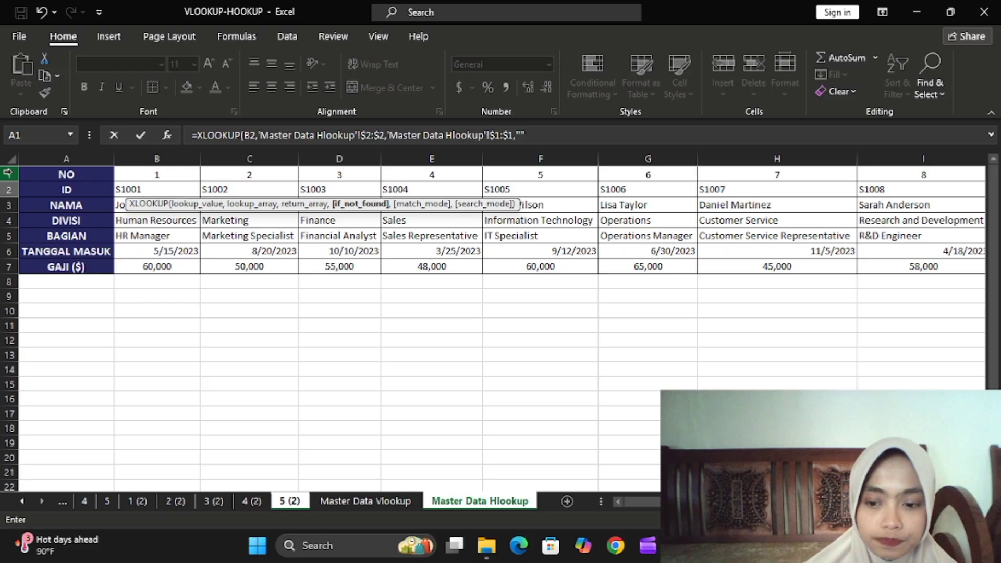
type("\"\"")
key("Return")
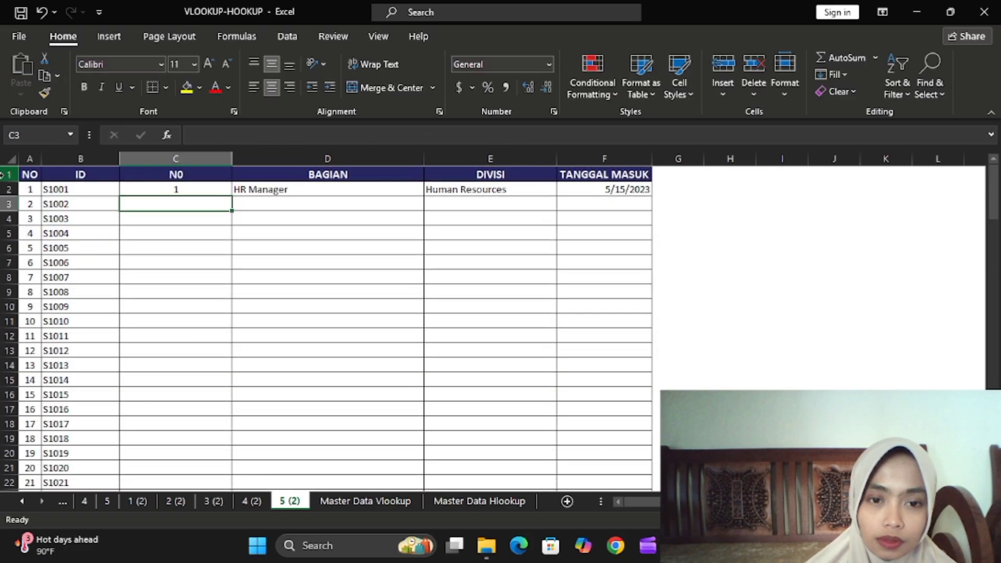
Fill the formulas in C2:F2 of sheet 5 (2) down the rows for all the IDs
left_click_drag(196, 192, 628, 189)
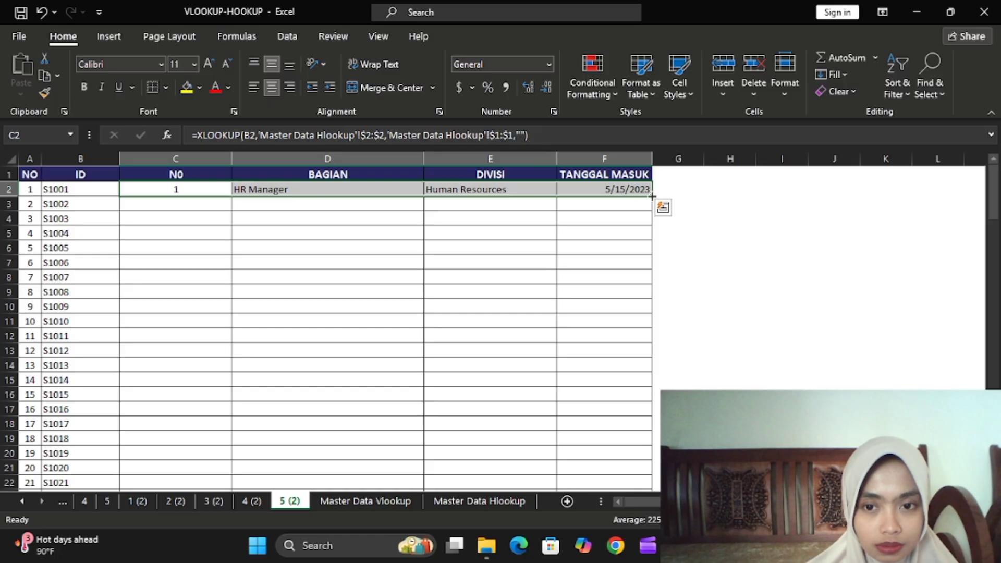
double_click(651, 195)
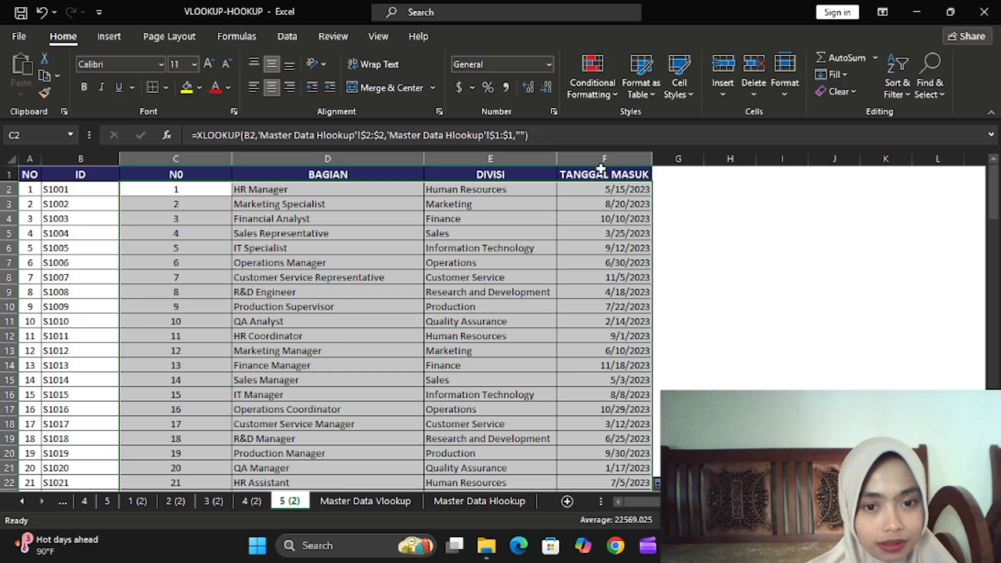
left_click(398, 318)
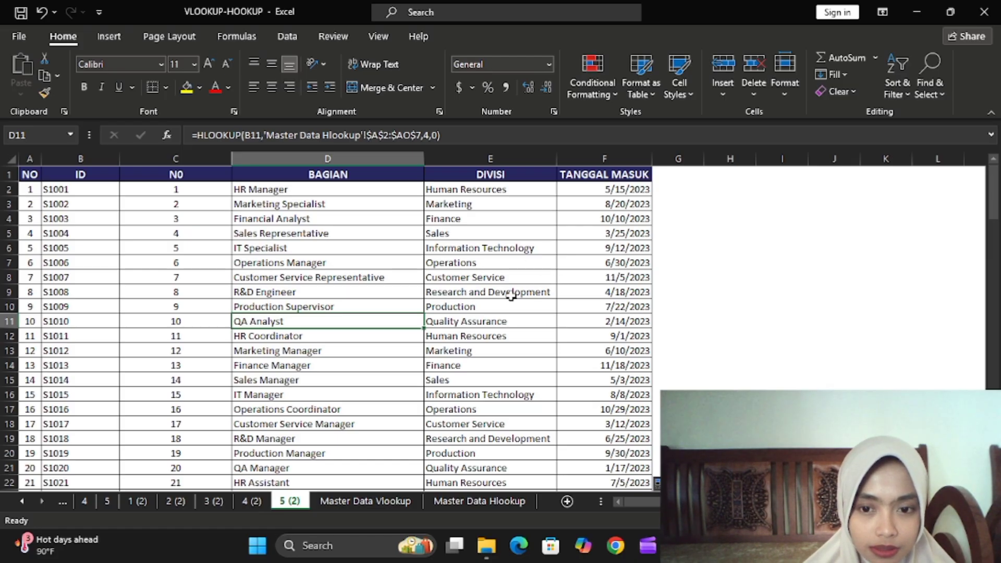
Review the XLOOKUP formulas in column C of sheet 5 (2) and the lookup formulas on sheets 5 and 1 (2)
left_click(220, 269)
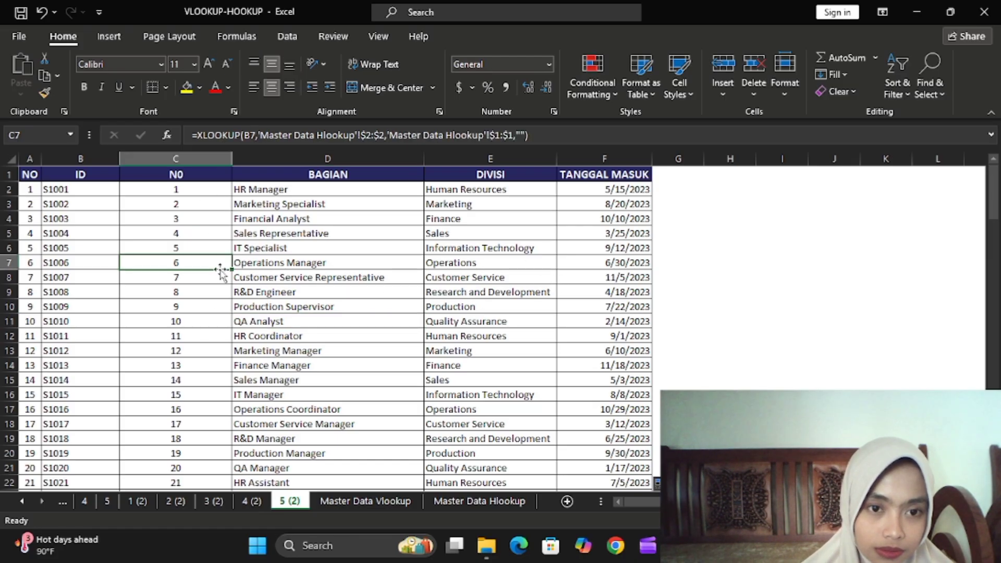
left_click(190, 219)
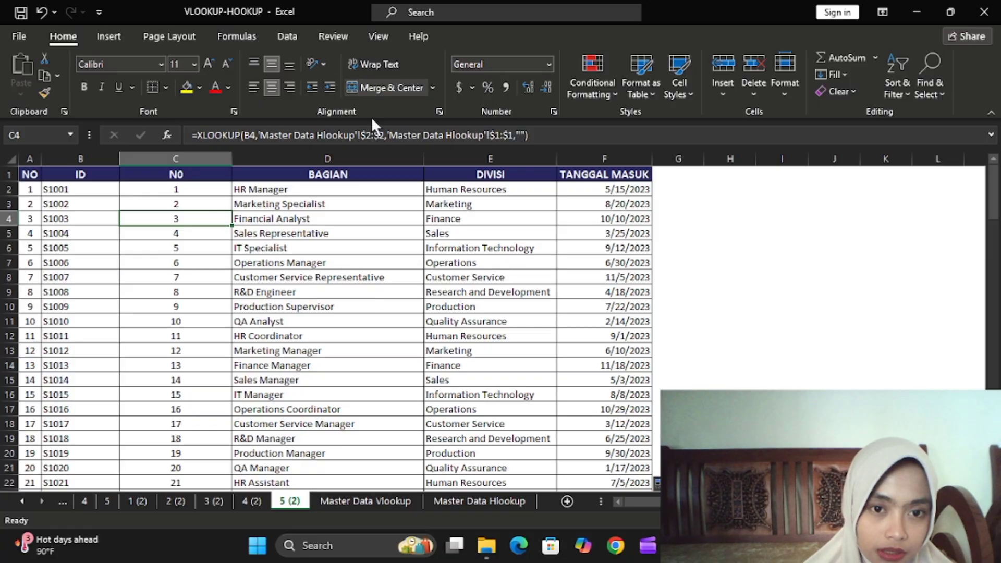
left_click(107, 500)
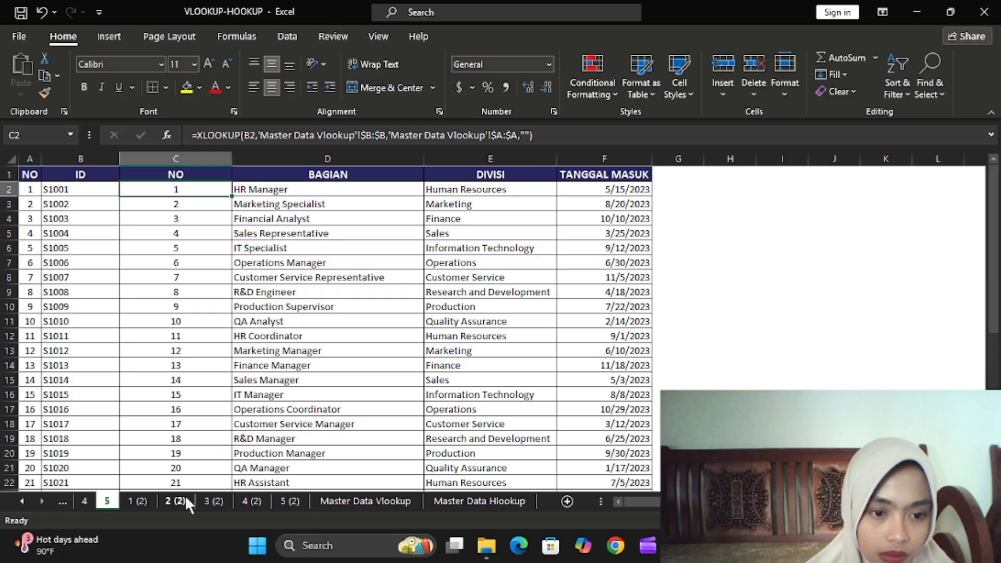
left_click(149, 495)
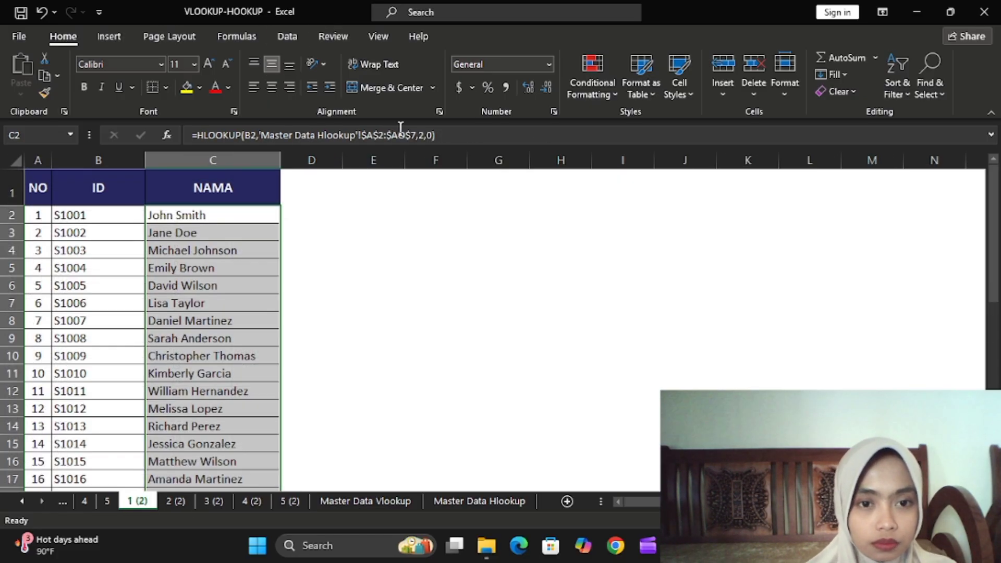
left_click(88, 500)
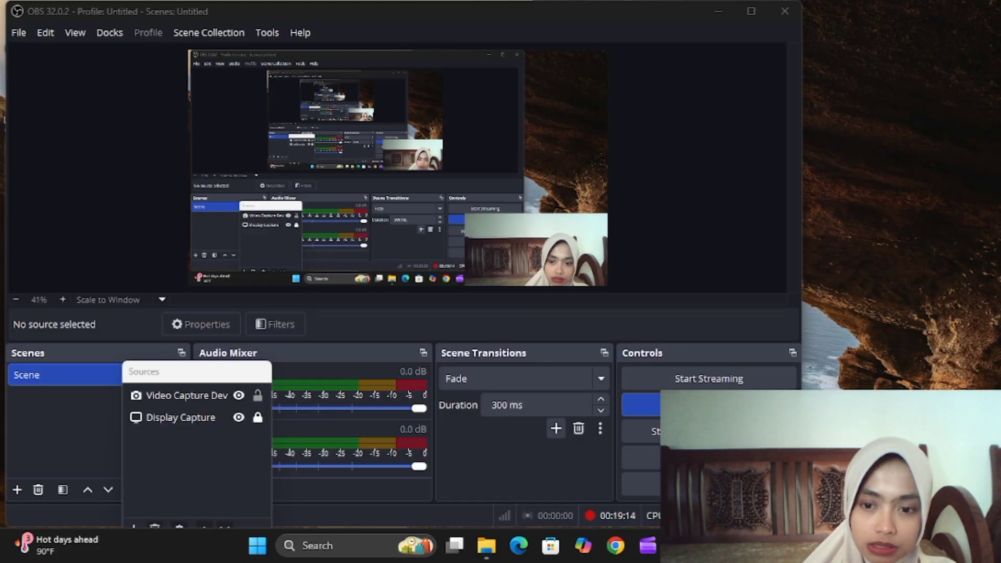
left_click(745, 485)
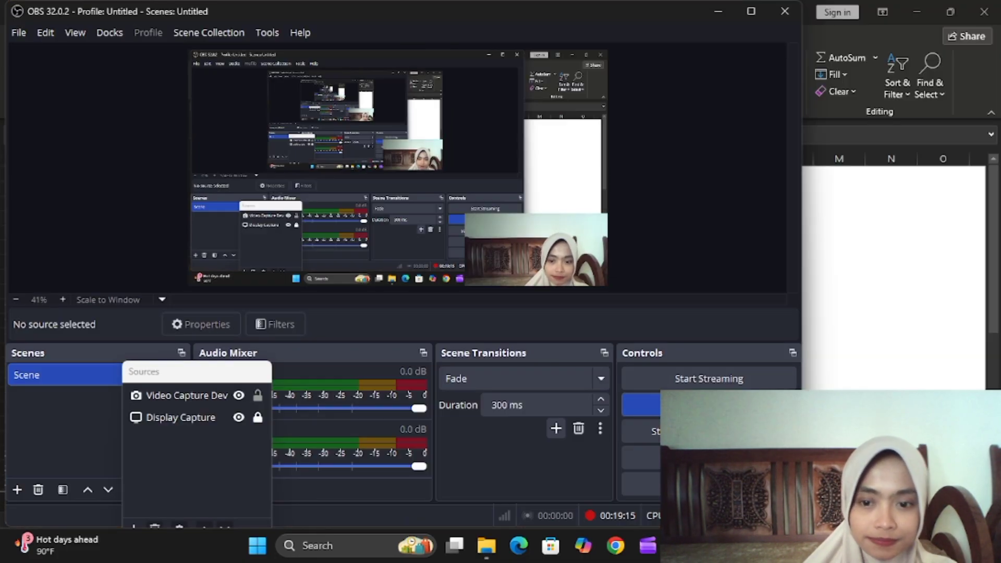